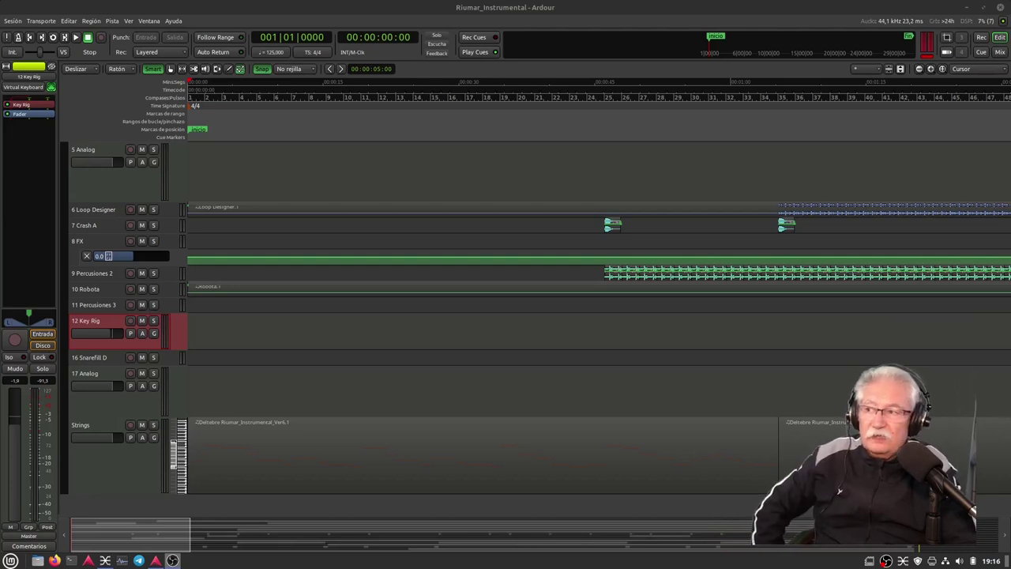
# Enlarge the 1 Bass track's height to show its MIDI notes around bars 114 to 161
pyautogui.scroll(5, 564, 340)
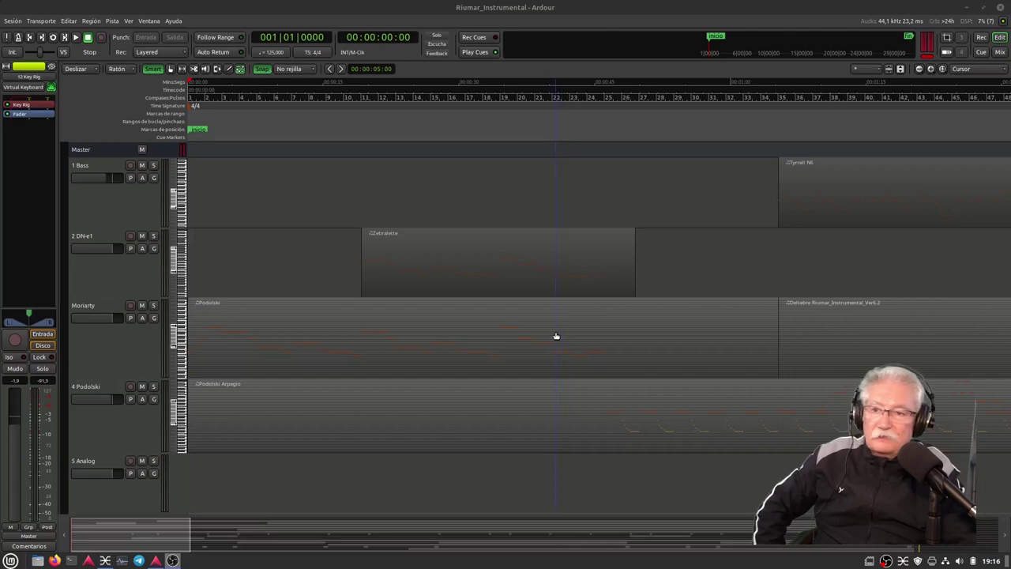
pyautogui.scroll(-5, 559, 340)
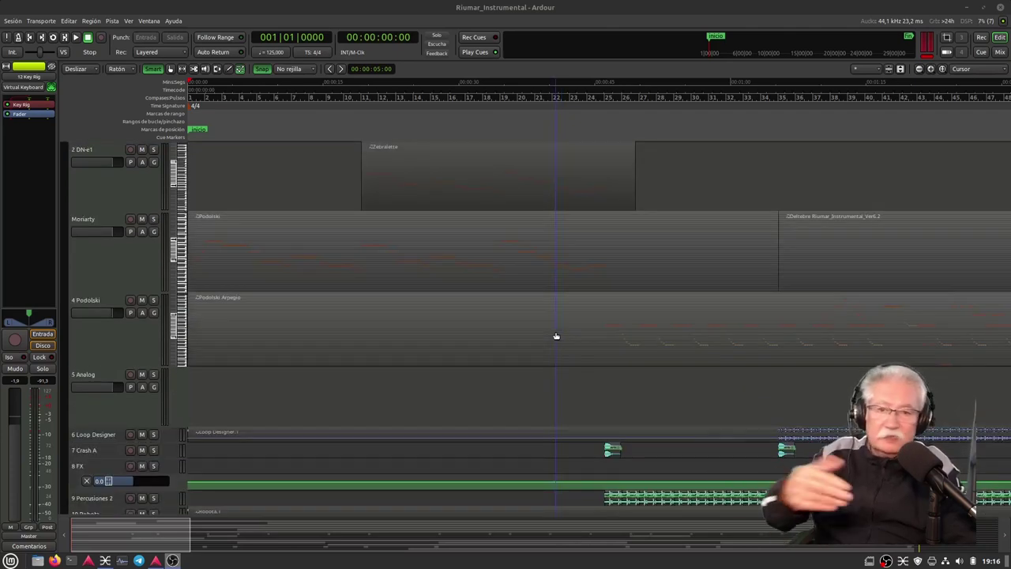
pyautogui.scroll(5, 506, 372)
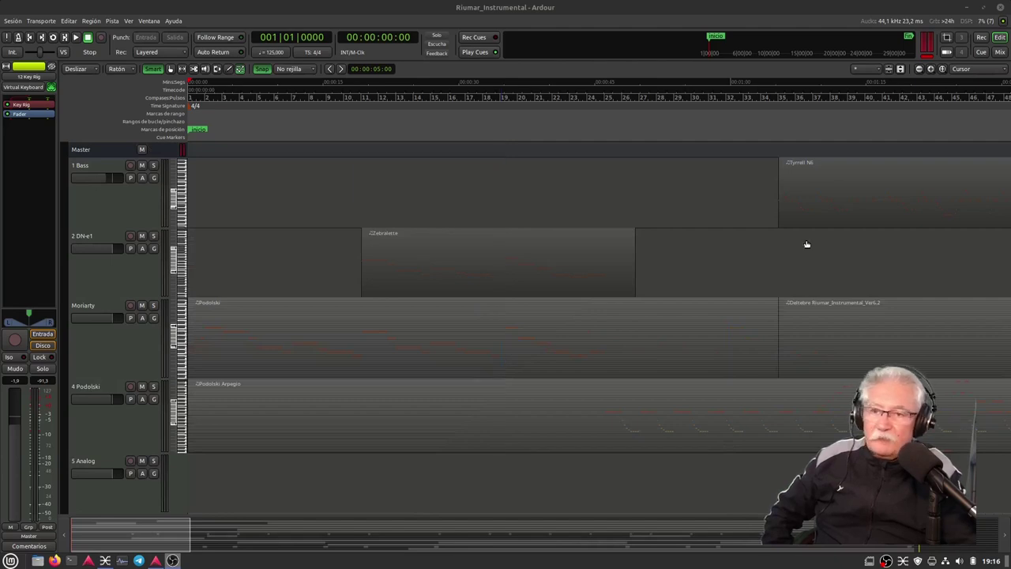
pyautogui.moveTo(159, 537); pyautogui.dragTo(276, 210)
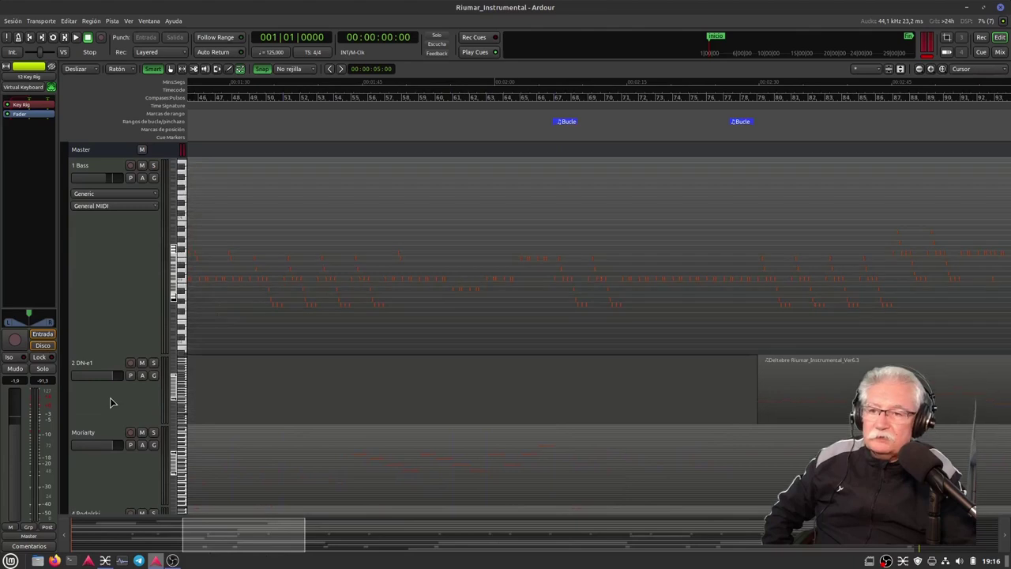
pyautogui.moveTo(276, 539); pyautogui.dragTo(484, 559)
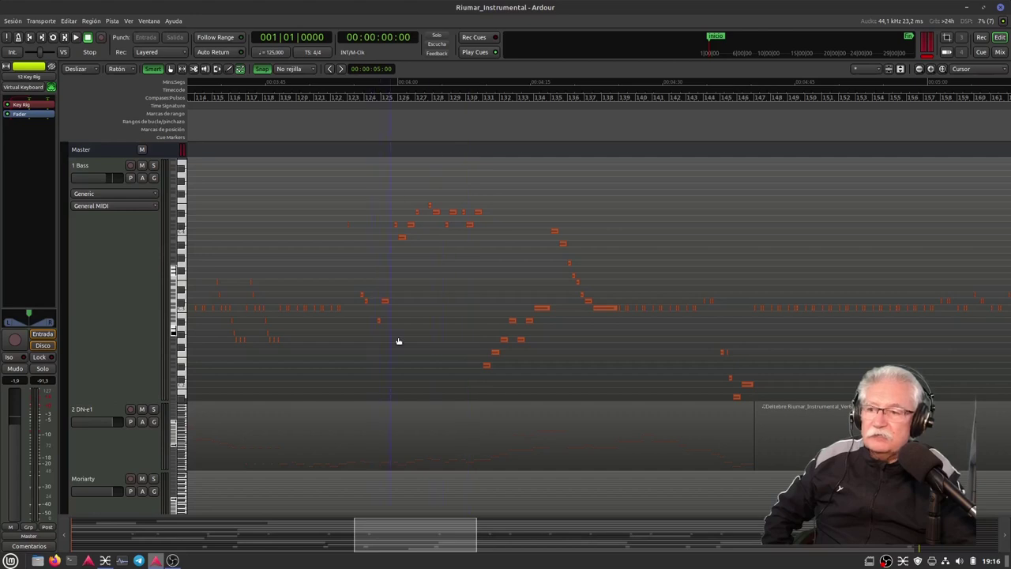
# Select the long C3 note around bar 134 on the 1 Bass track, lower its velocity to 92 and raise it again
pyautogui.moveTo(544, 310)
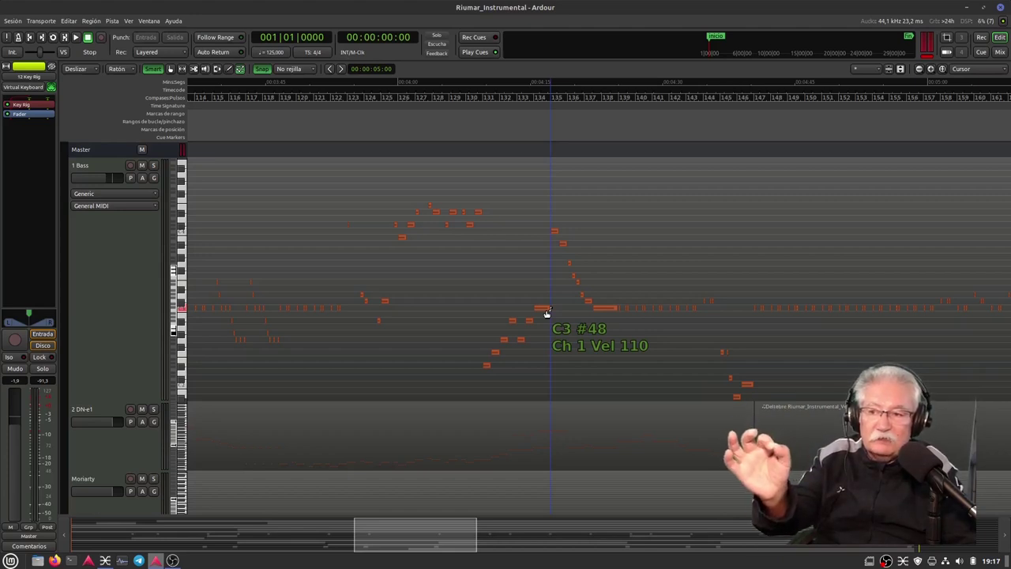
pyautogui.click(545, 310)
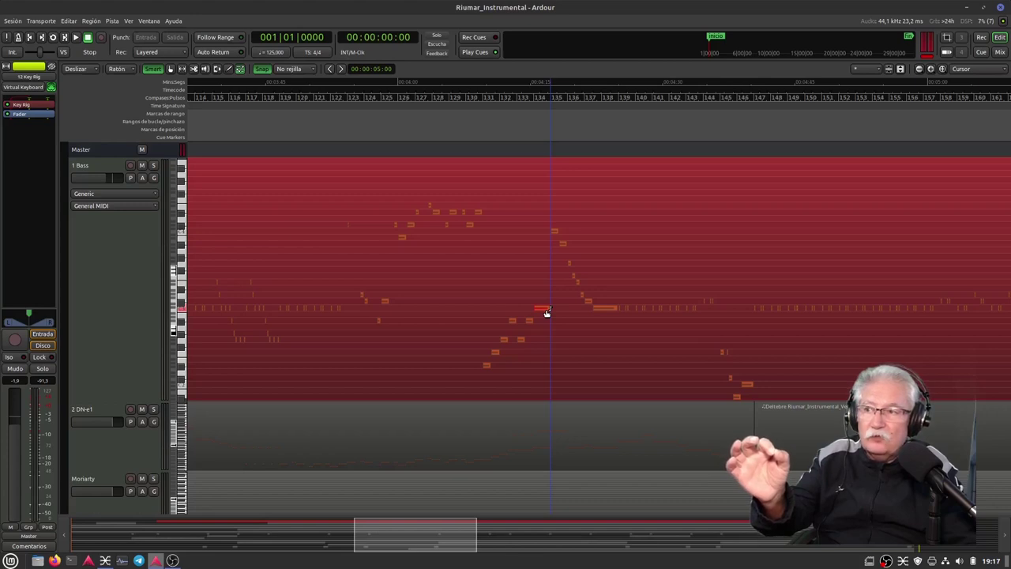
pyautogui.scroll(-6, 546, 312)
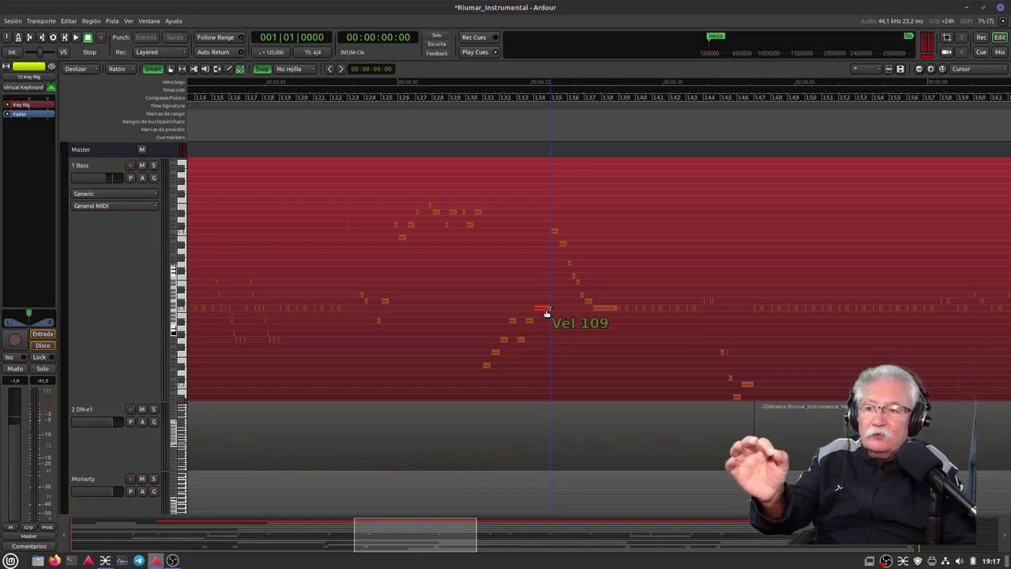
pyautogui.scroll(-11, 546, 312)
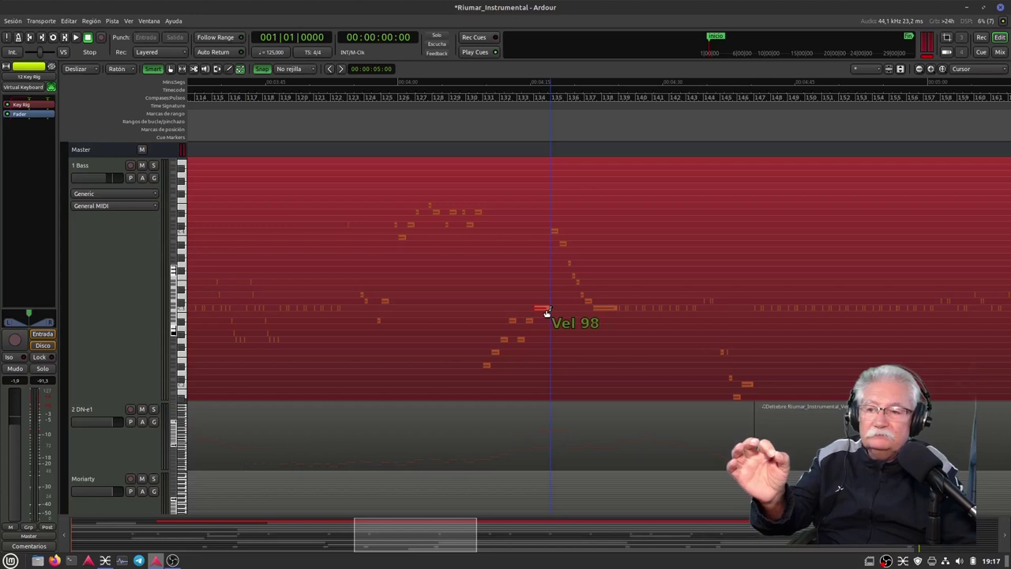
pyautogui.scroll(-2, 546, 313)
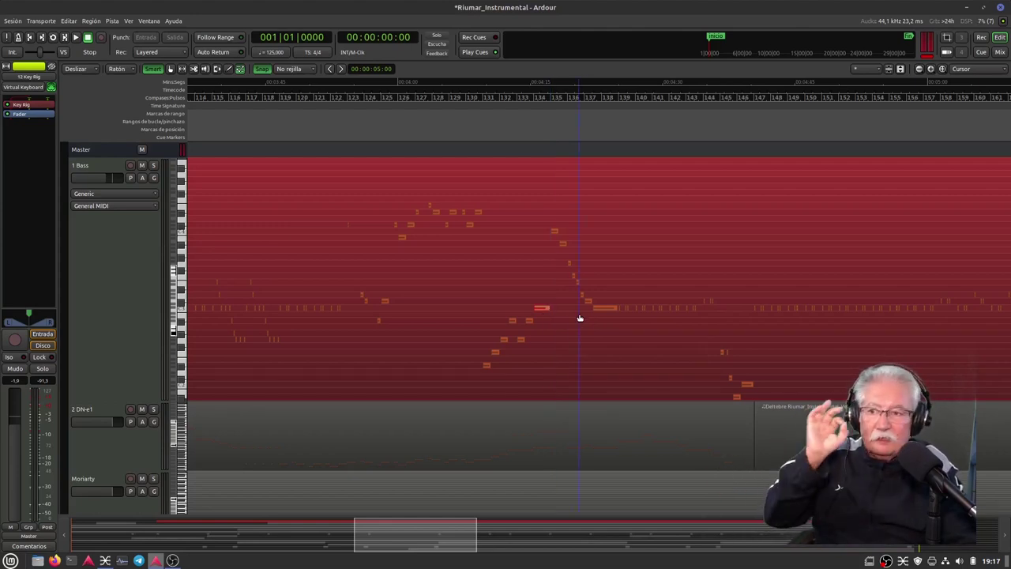
pyautogui.moveTo(602, 309)
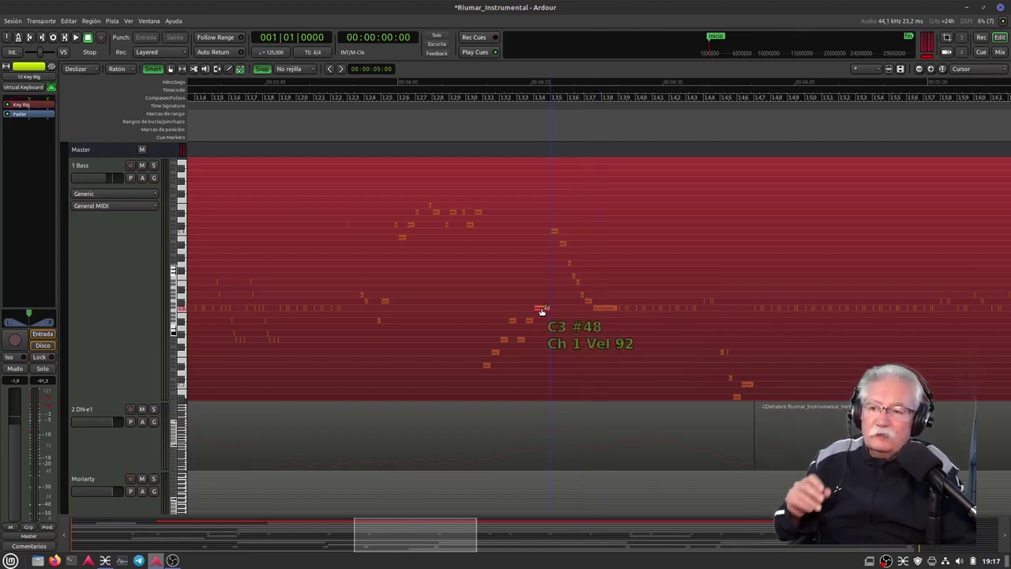
pyautogui.scroll(2, 542, 311)
pyautogui.scroll(3, 542, 310)
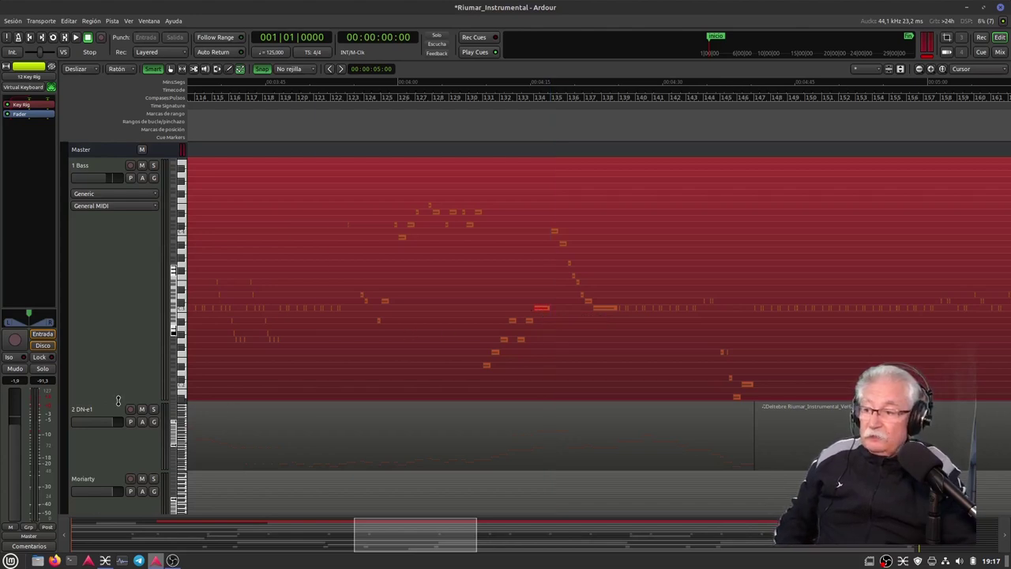
# Reduce the height of the 1 Bass track and enlarge the 2 DN-e1 track to show its notes
pyautogui.moveTo(124, 383); pyautogui.dragTo(174, 275)
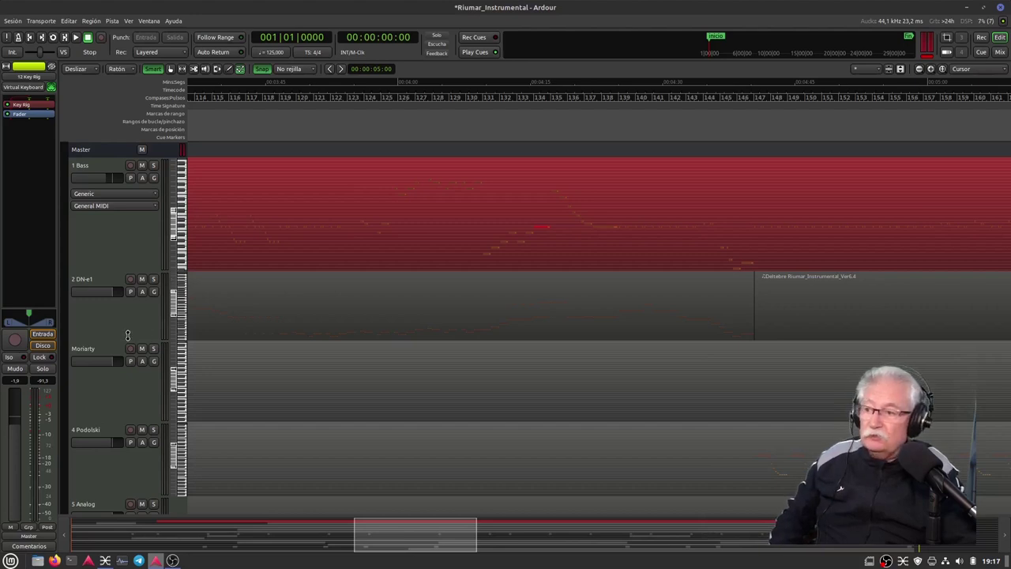
pyautogui.moveTo(121, 347); pyautogui.dragTo(110, 435)
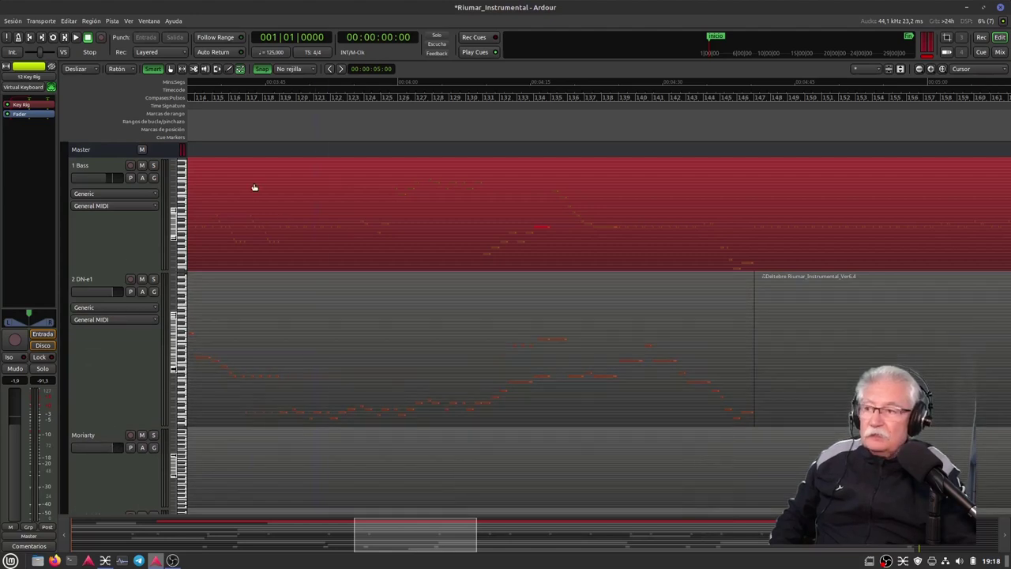
# Solo the 1 Bass track and play the session from 117|02|0000
pyautogui.click(154, 165)
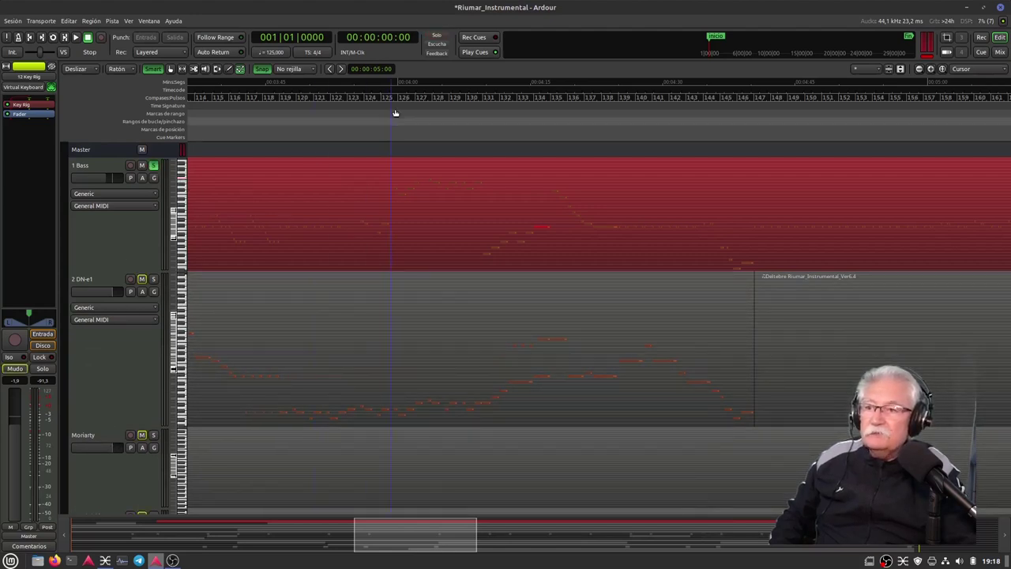
pyautogui.click(370, 98)
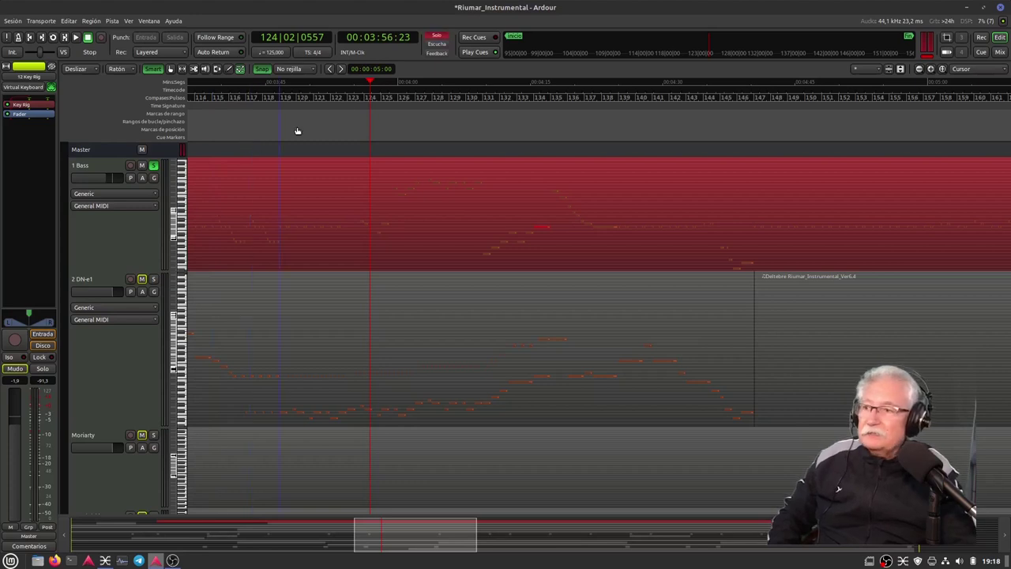
pyautogui.moveTo(371, 82); pyautogui.dragTo(238, 97)
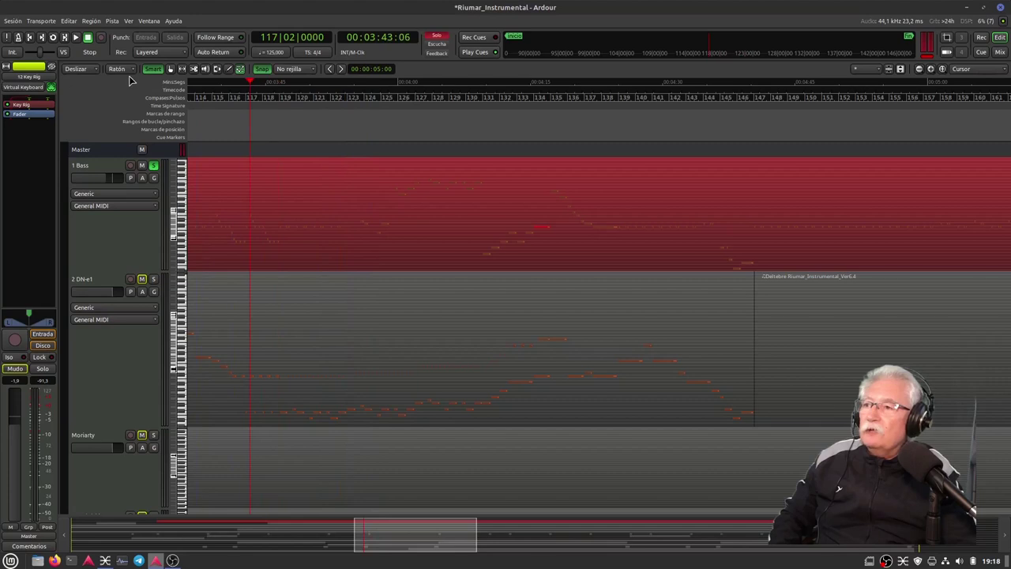
pyautogui.click(76, 38)
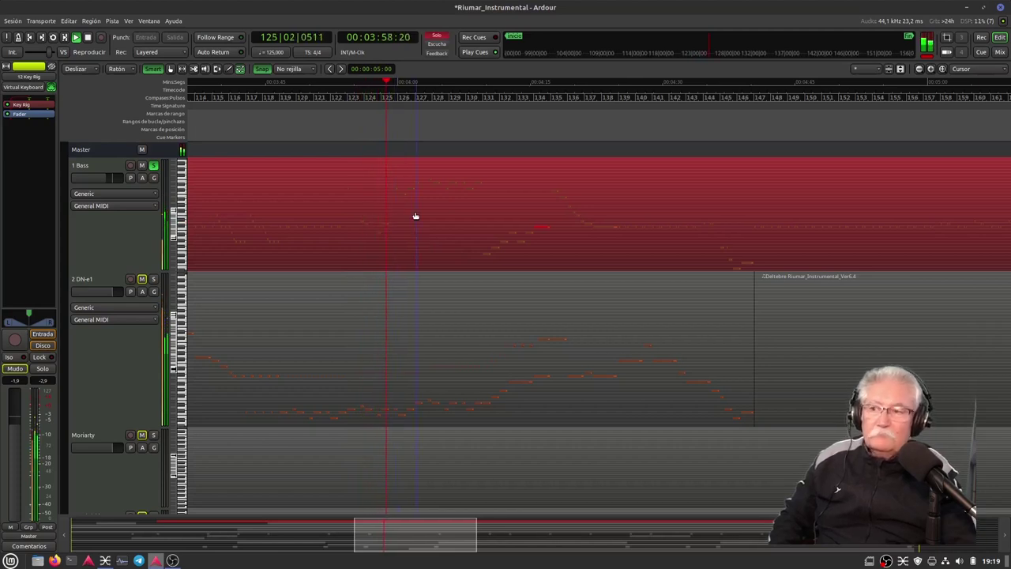
# Turn off the 1 Bass track's solo, mute the track during playback, and stop
pyautogui.click(153, 165)
pyautogui.click(142, 165)
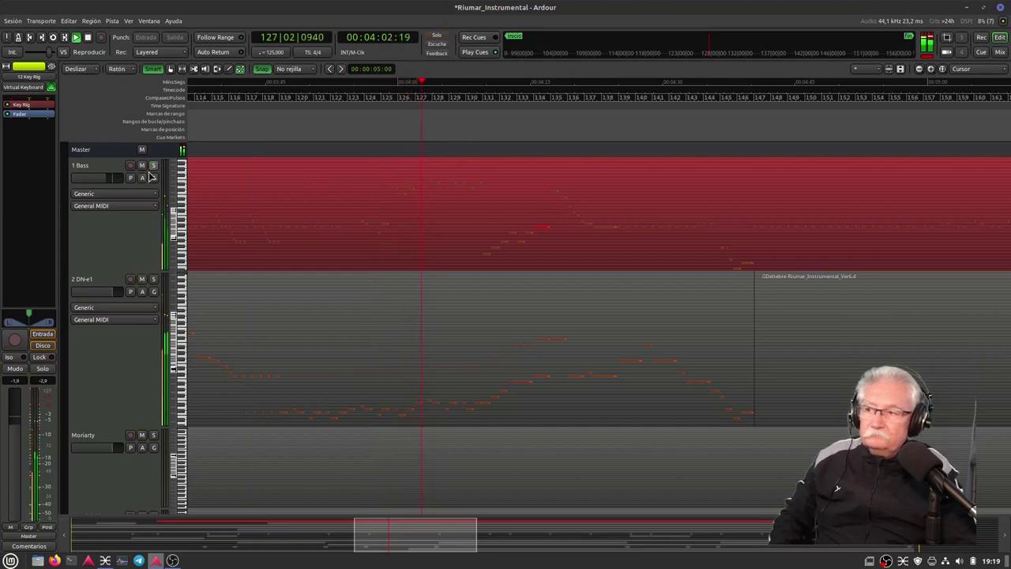
pyautogui.press('space')
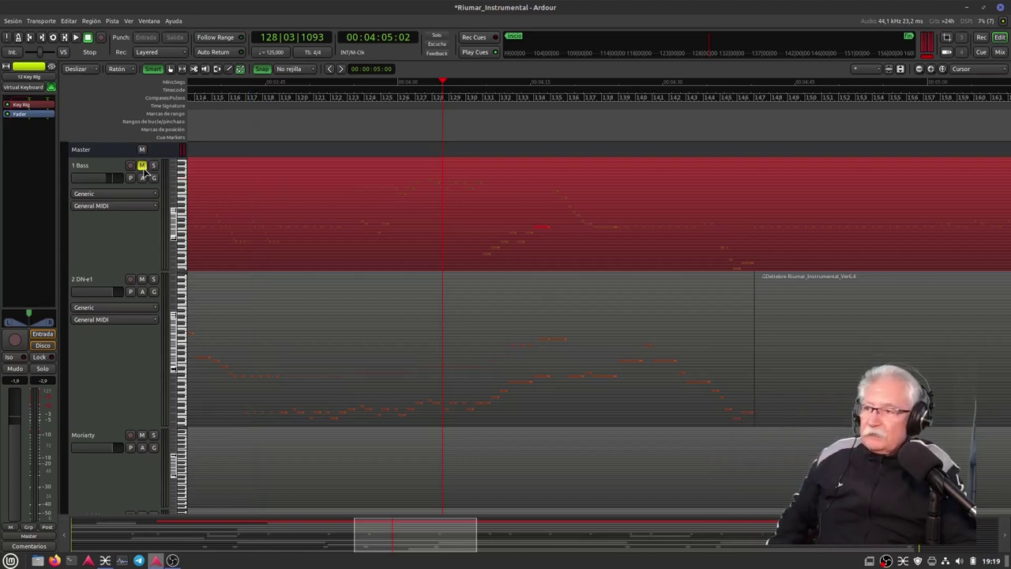
# Audition the 2 DN-e1 track soloed from bar 11, where its first region starts, and turn its solo off after stopping
pyautogui.moveTo(421, 546); pyautogui.dragTo(65, 510)
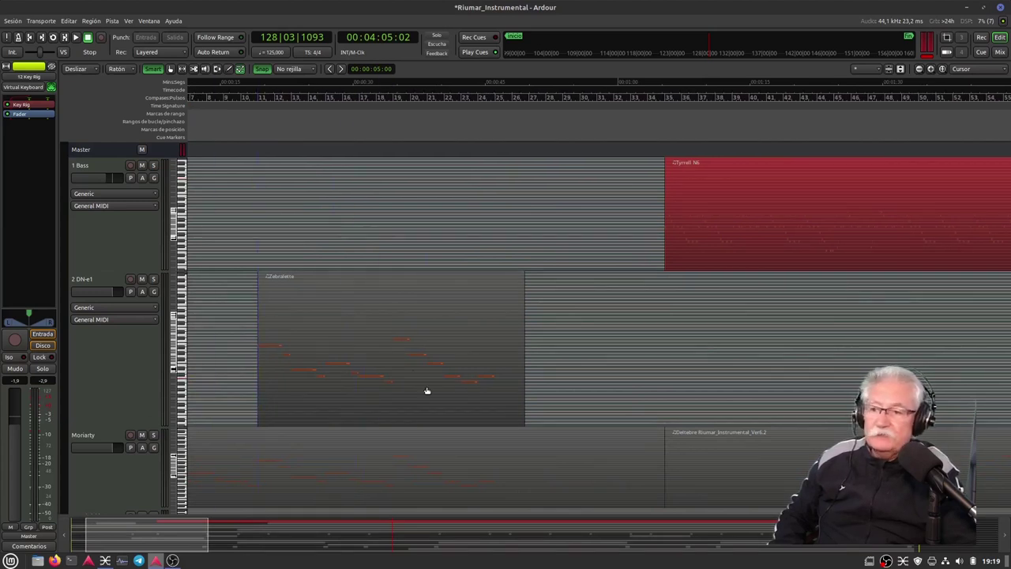
pyautogui.click(153, 279)
pyautogui.click(261, 97)
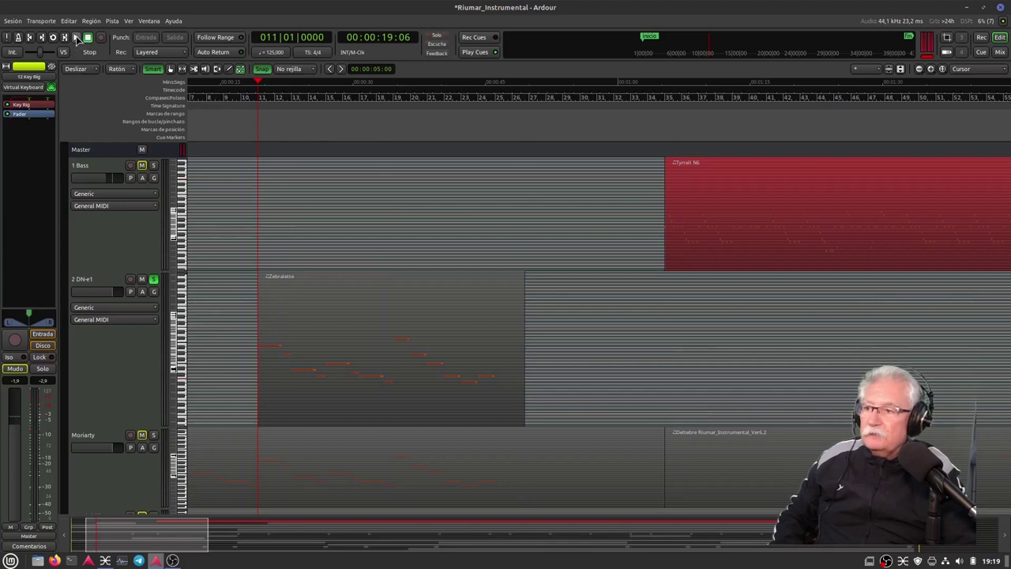
pyautogui.click(76, 38)
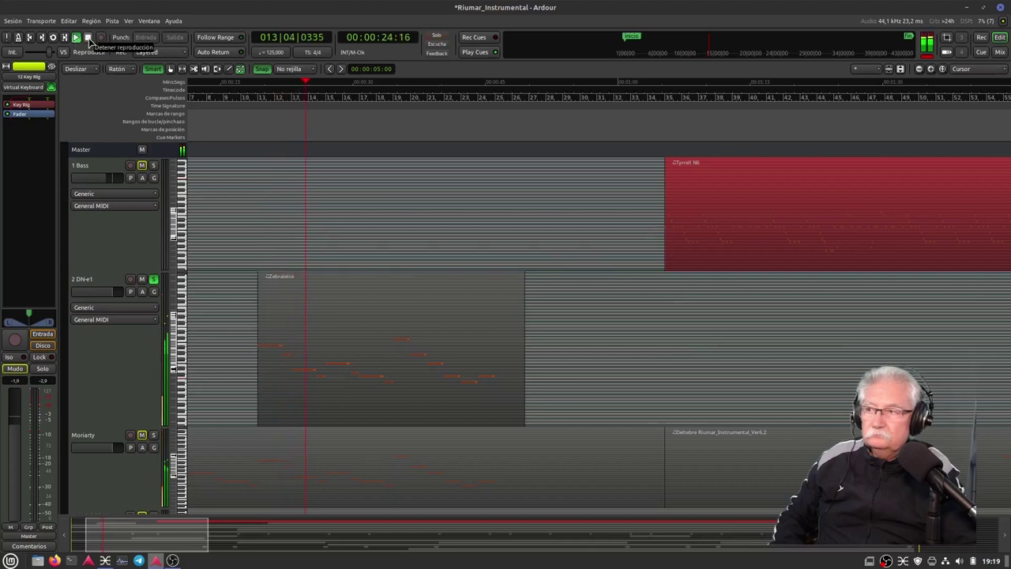
pyautogui.click(88, 37)
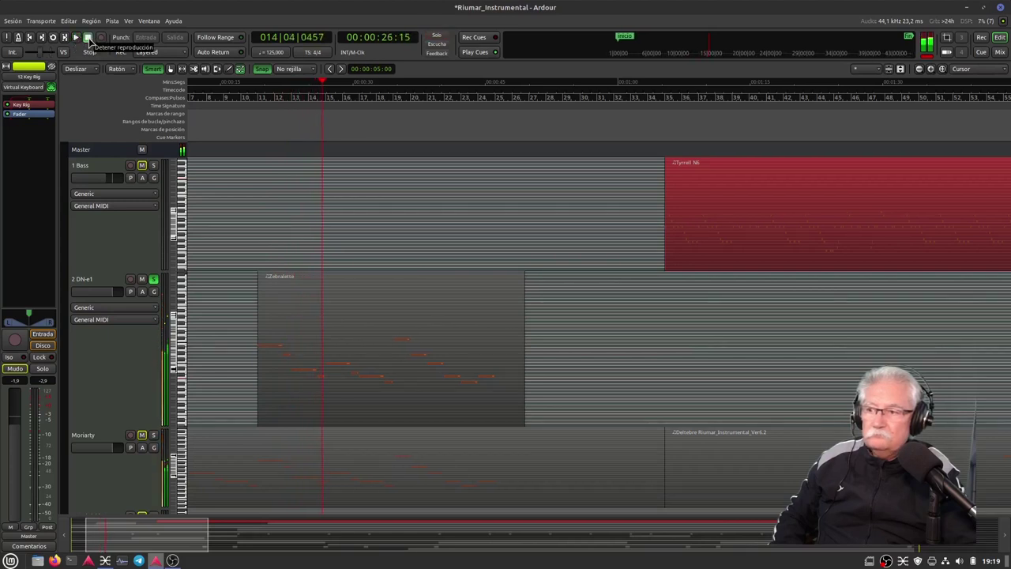
pyautogui.click(153, 281)
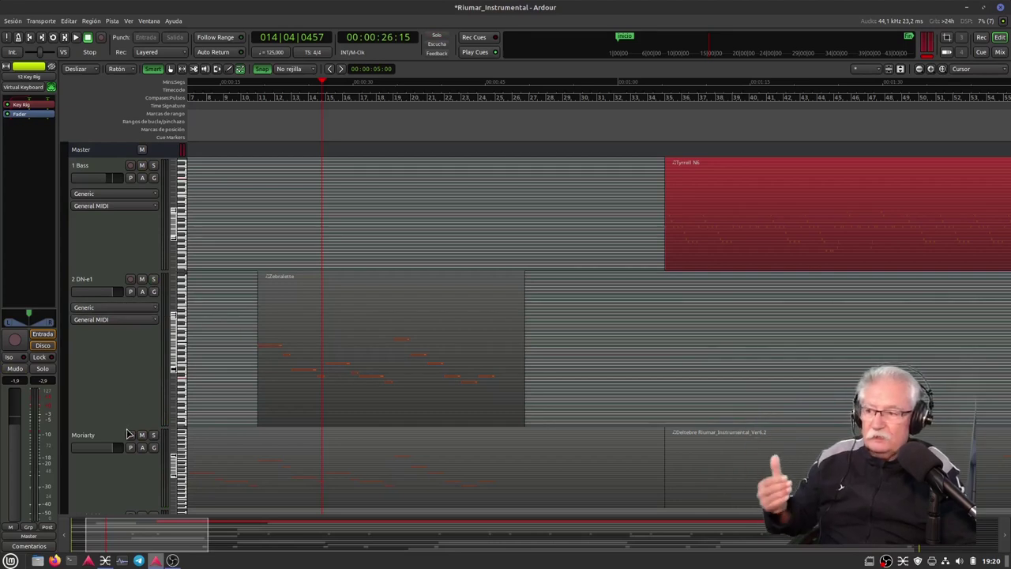
# Enlarge the Moriarty track's height to show its MIDI notes
pyautogui.scroll(-8, 125, 419)
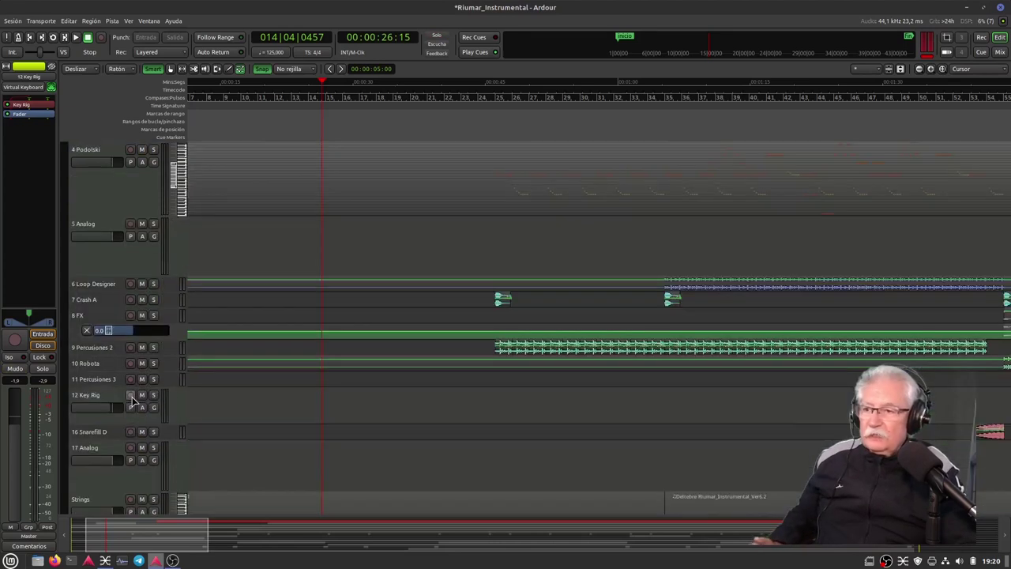
pyautogui.scroll(8, 130, 395)
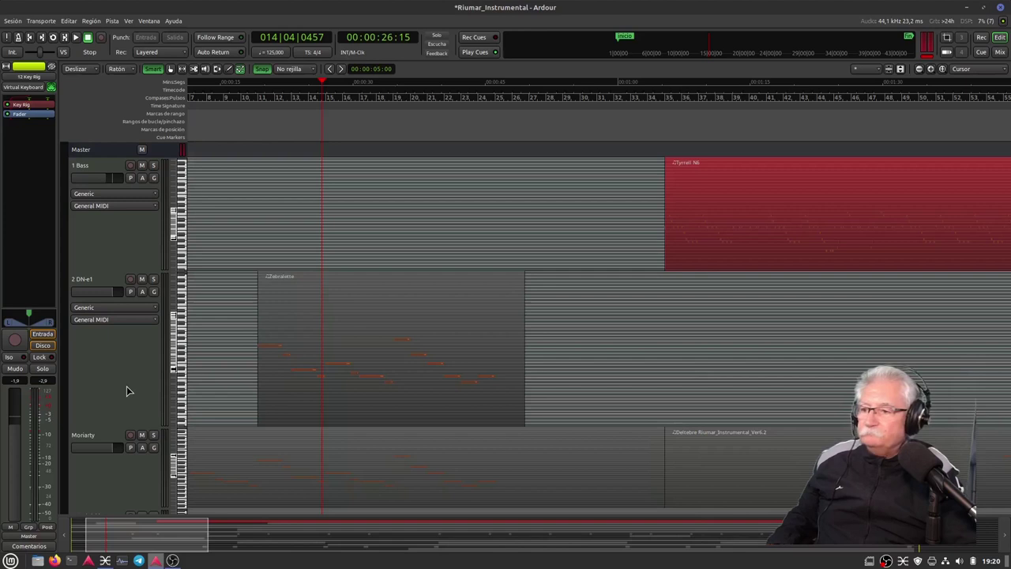
pyautogui.scroll(-3, 127, 391)
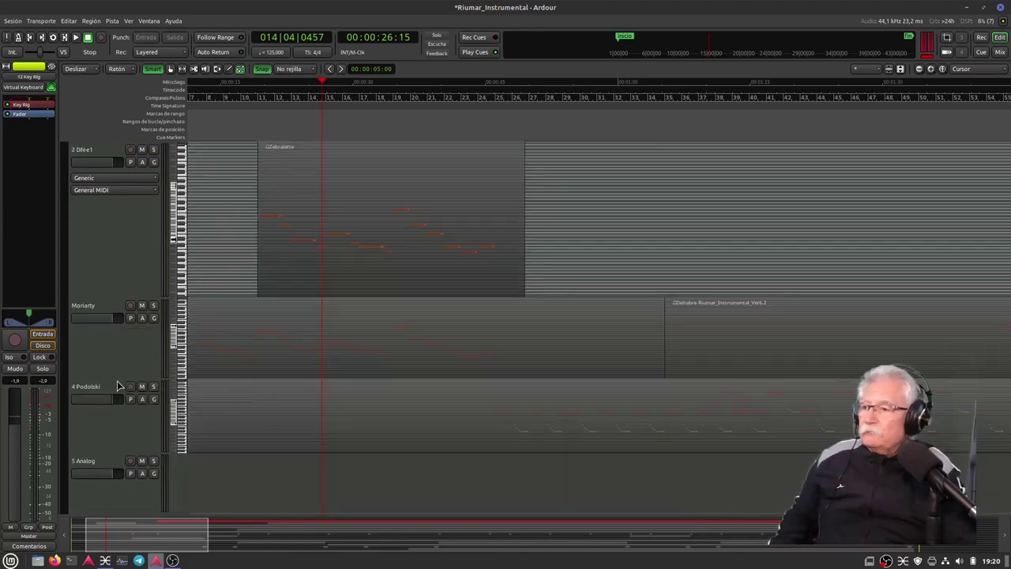
pyautogui.moveTo(115, 380); pyautogui.dragTo(105, 466)
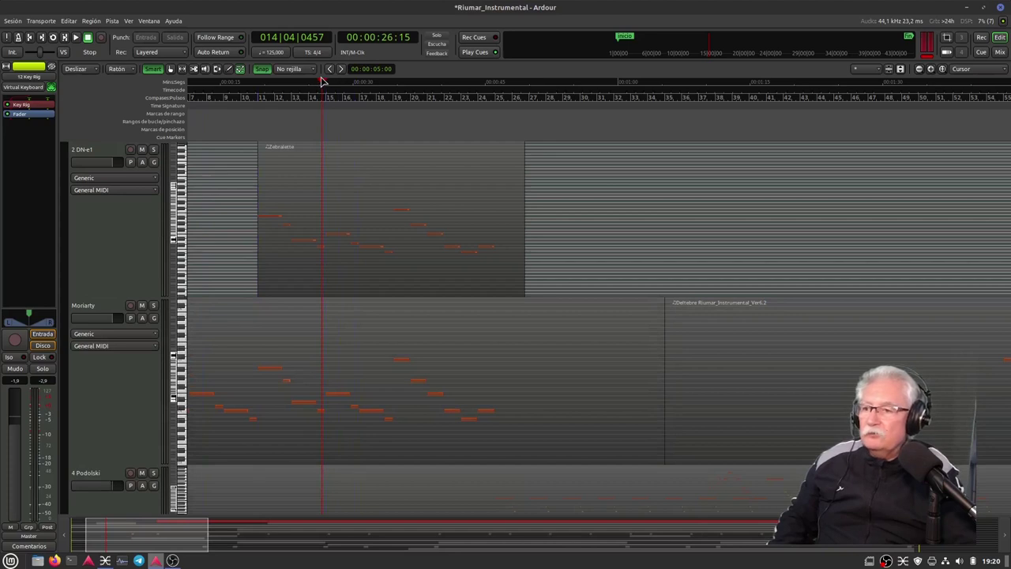
# Select and solo the Moriarty track, and play the session from 009|02|0001
pyautogui.moveTo(322, 81); pyautogui.dragTo(229, 82)
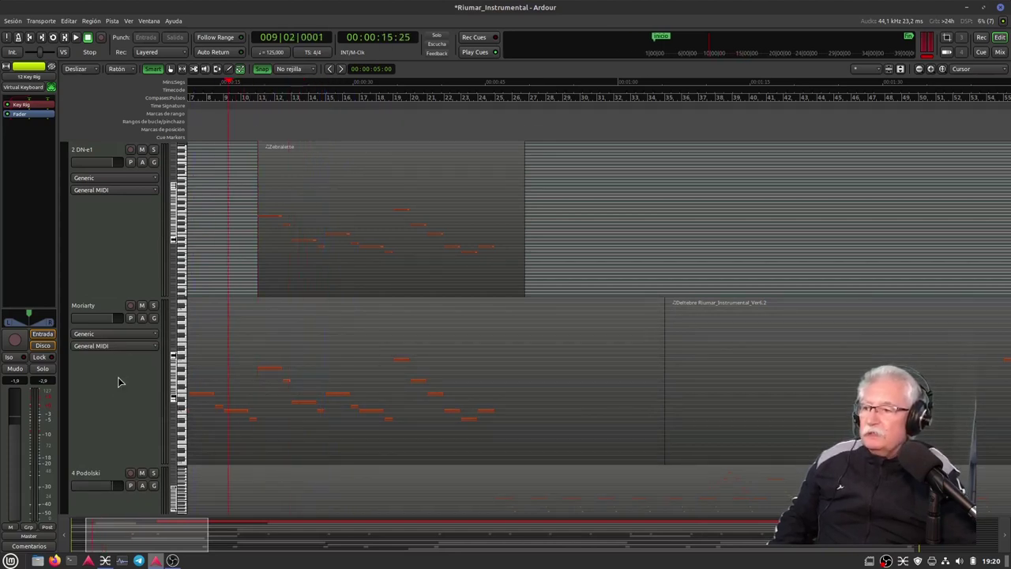
pyautogui.click(115, 393)
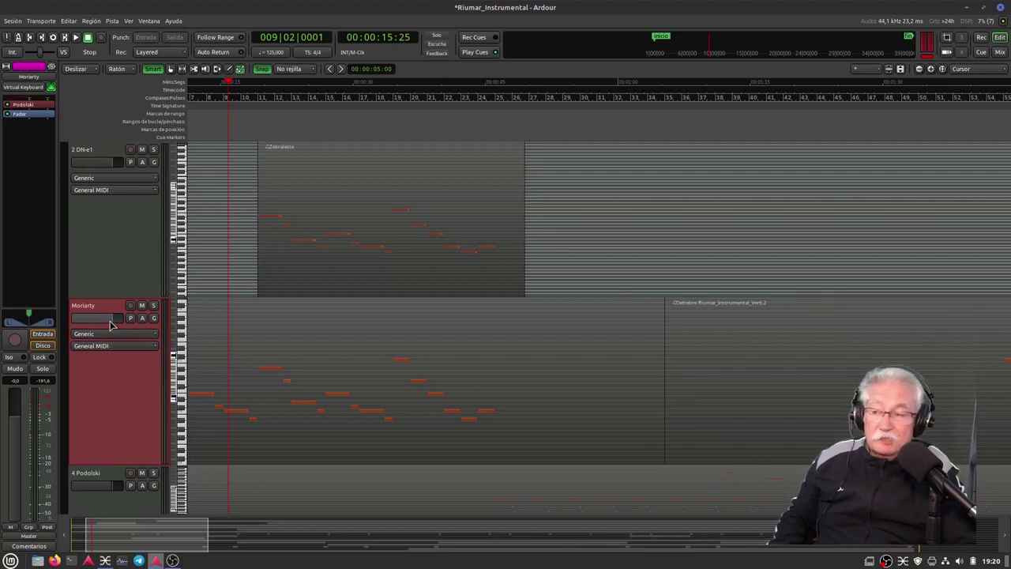
pyautogui.click(153, 305)
pyautogui.click(75, 37)
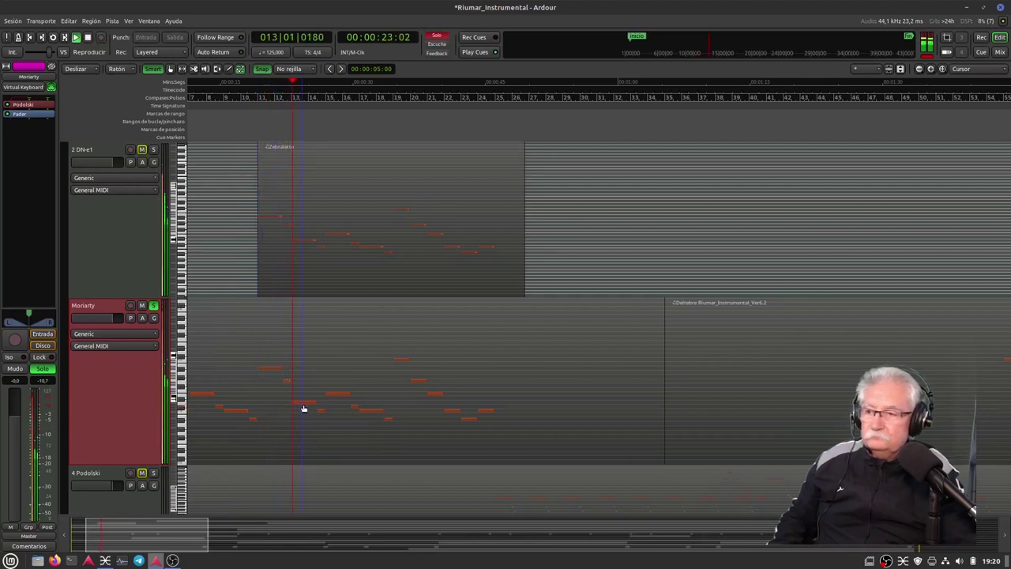
# Turn off the Moriarty track's solo, toggle its mute during playback, and stop
pyautogui.click(153, 308)
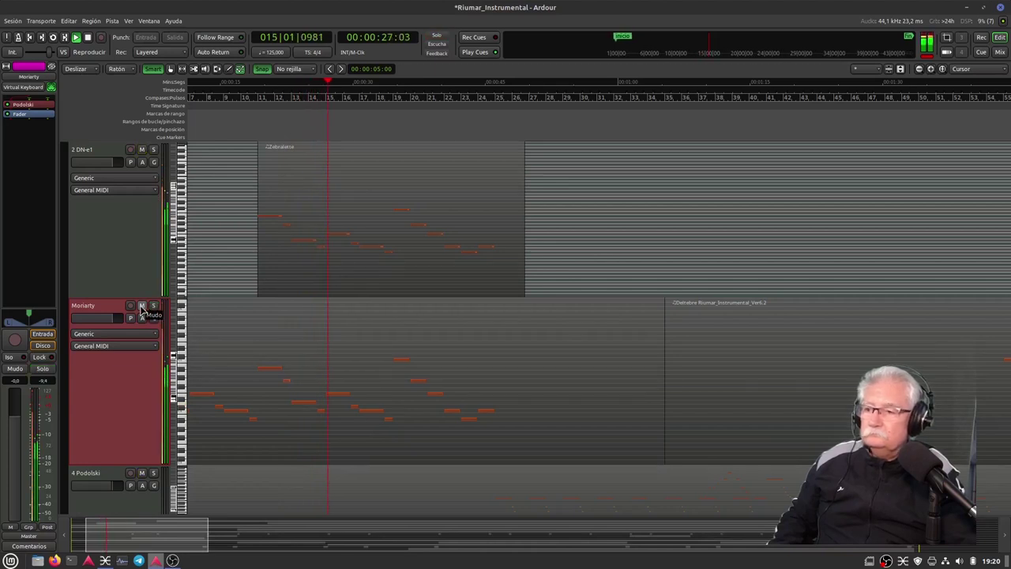
pyautogui.click(142, 307)
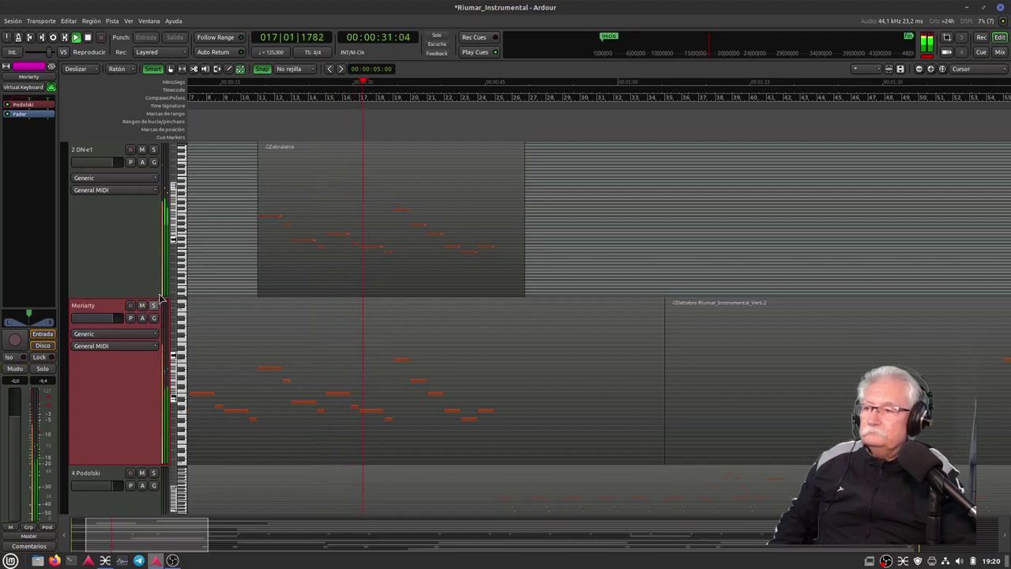
pyautogui.click(88, 38)
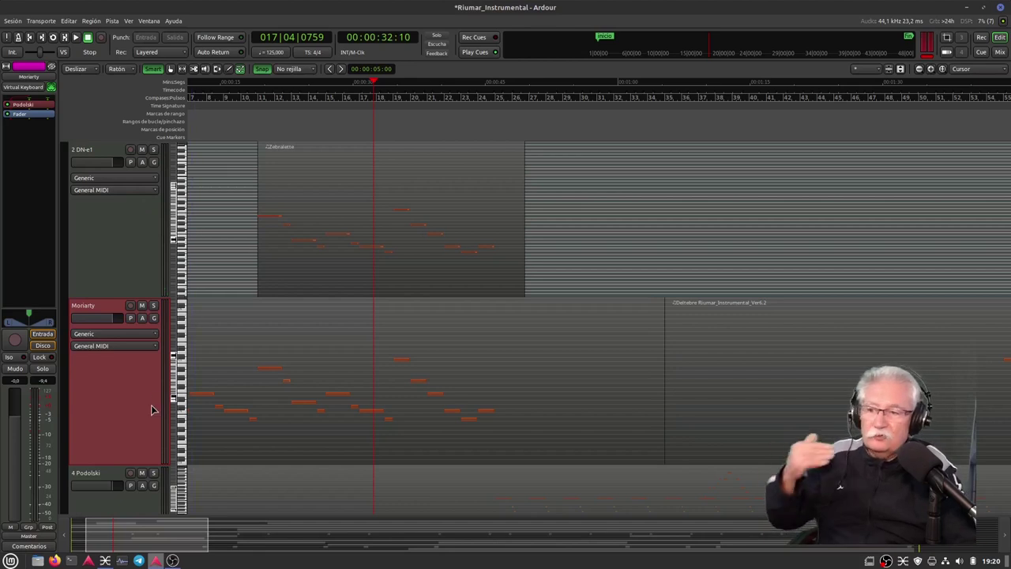
# Enlarge the 4 Podolski track's height to show its MIDI notes and select the track
pyautogui.scroll(-2, 152, 405)
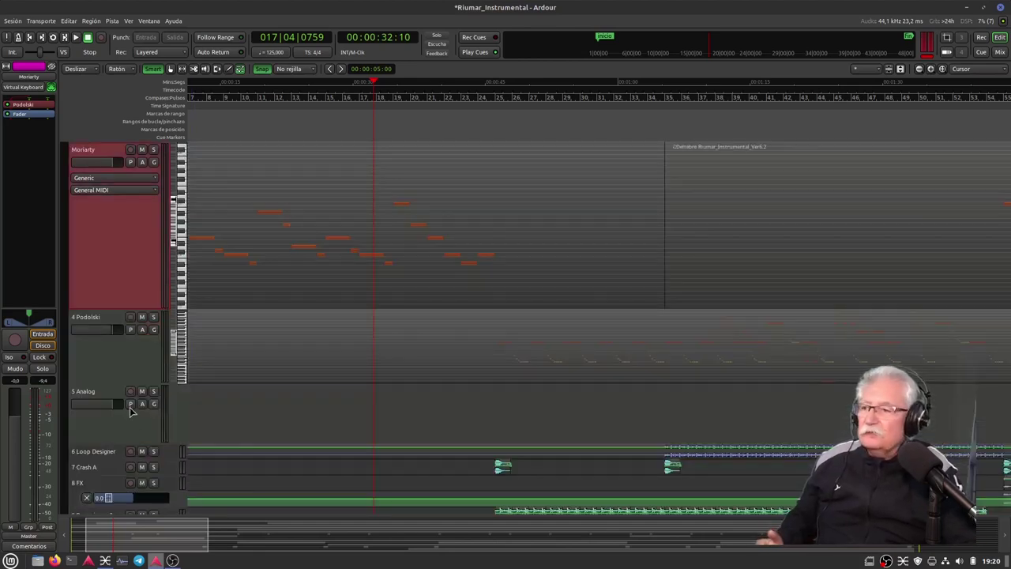
pyautogui.moveTo(125, 382); pyautogui.dragTo(129, 524)
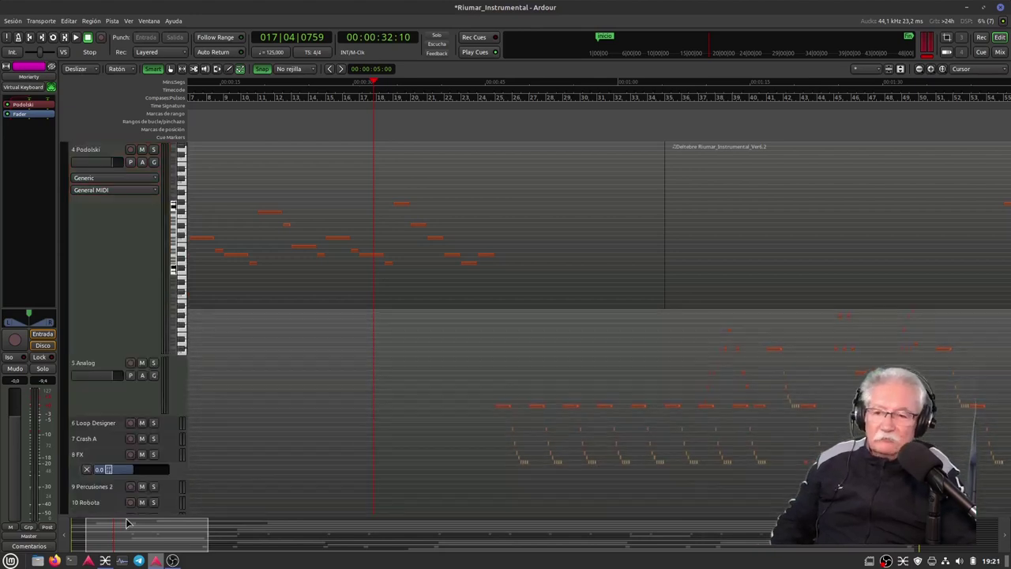
pyautogui.scroll(-2, 150, 498)
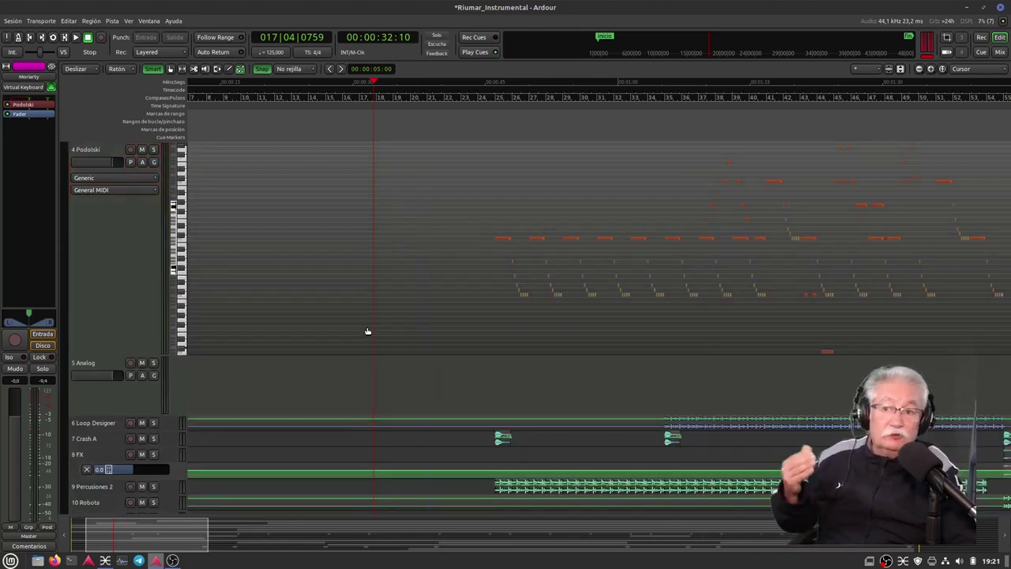
pyautogui.click(121, 374)
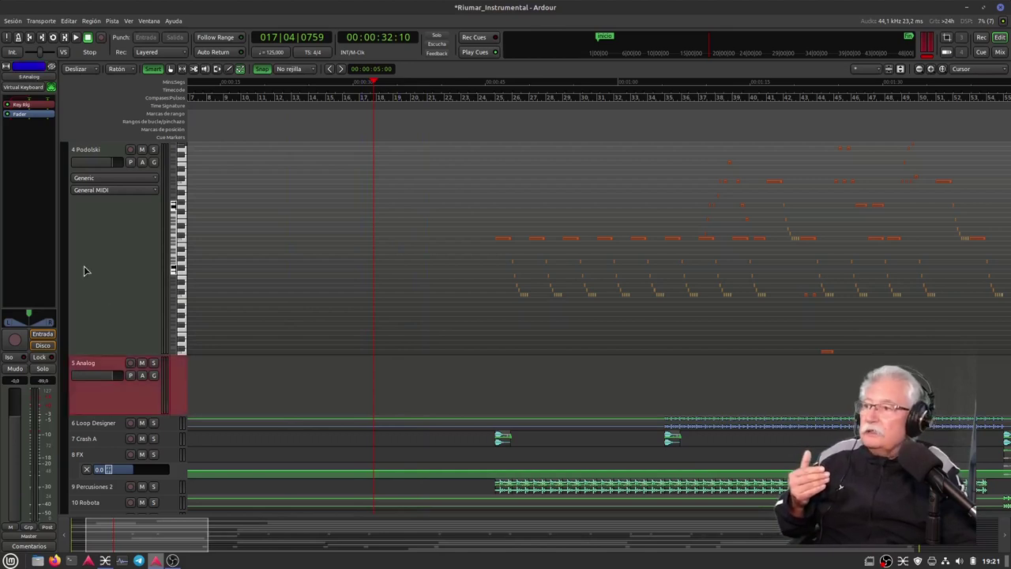
pyautogui.click(120, 305)
pyautogui.moveTo(121, 362); pyautogui.dragTo(104, 455)
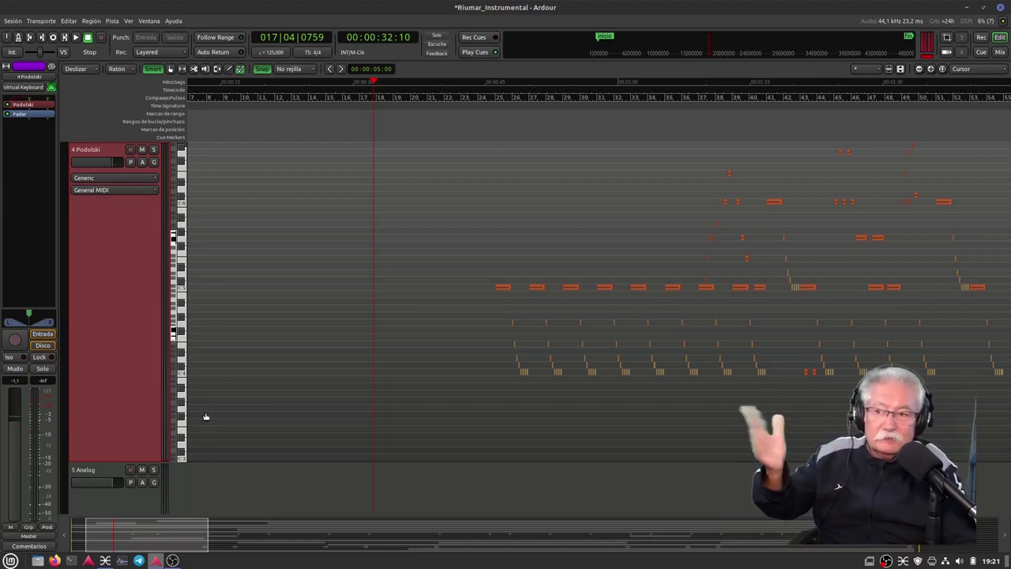
# Audition the 4 Podolski track soloed from bar 25, turn its solo off during playback, and stop
pyautogui.moveTo(375, 82); pyautogui.dragTo(492, 98)
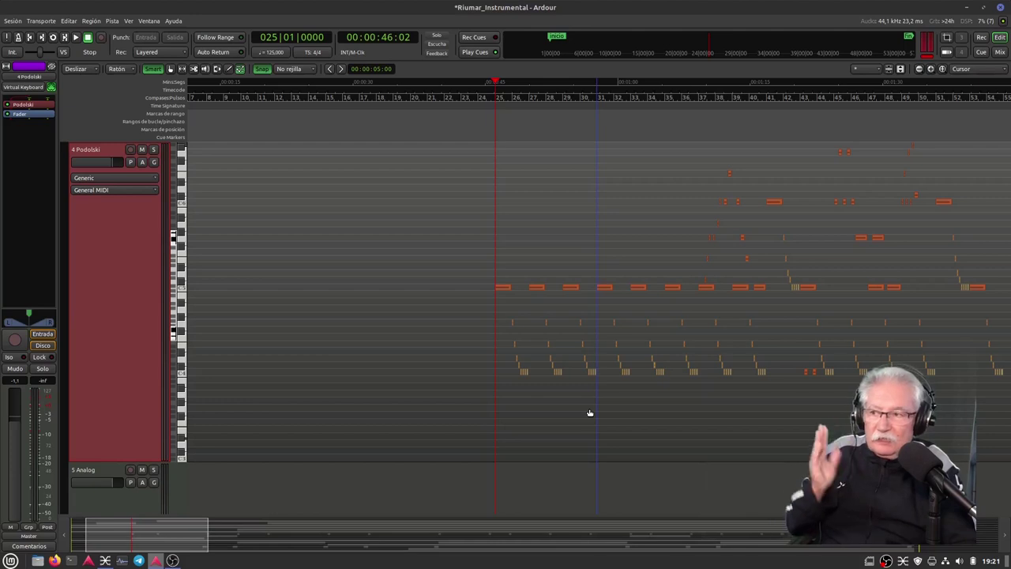
pyautogui.click(155, 151)
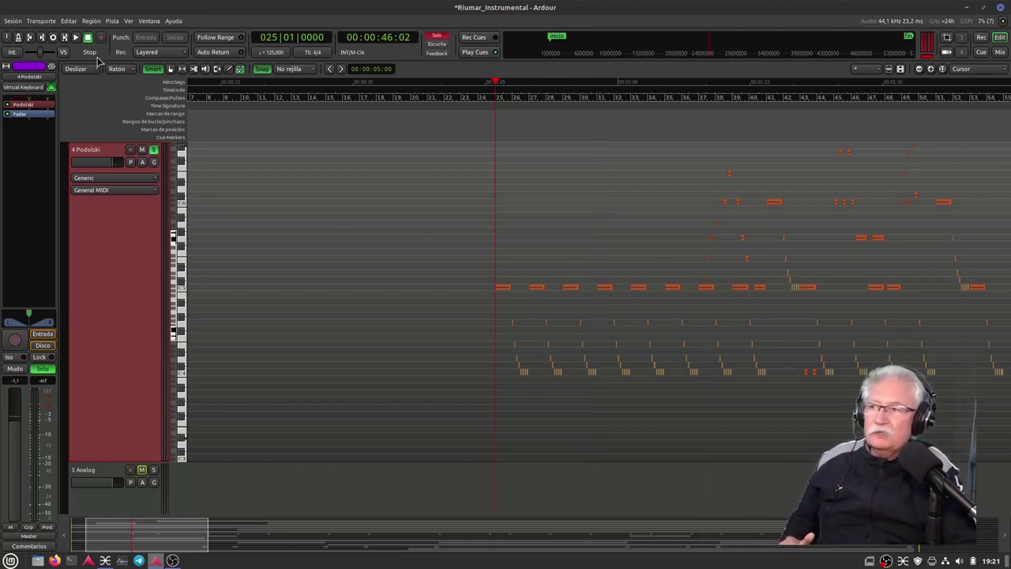
pyautogui.click(76, 38)
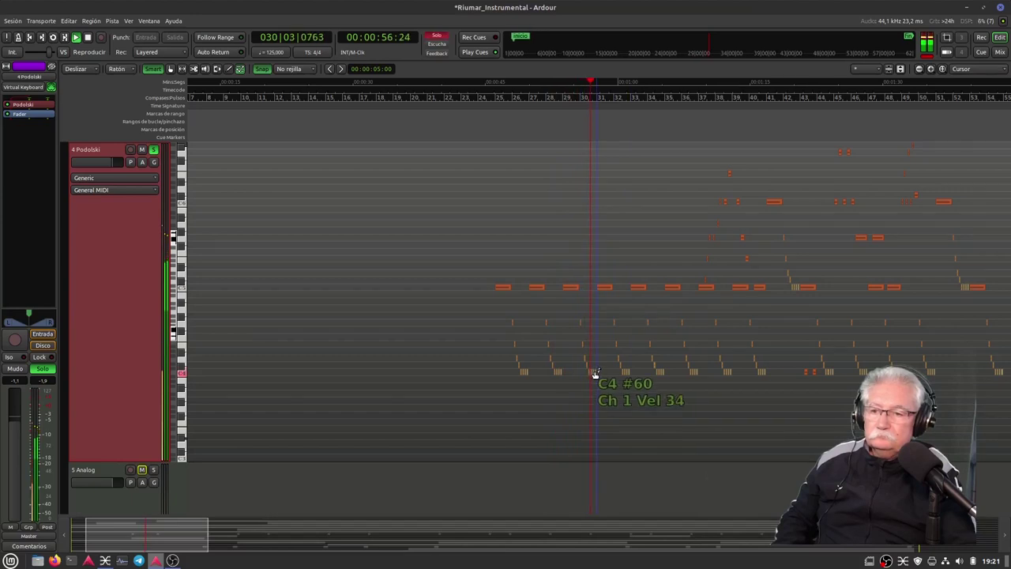
pyautogui.click(154, 150)
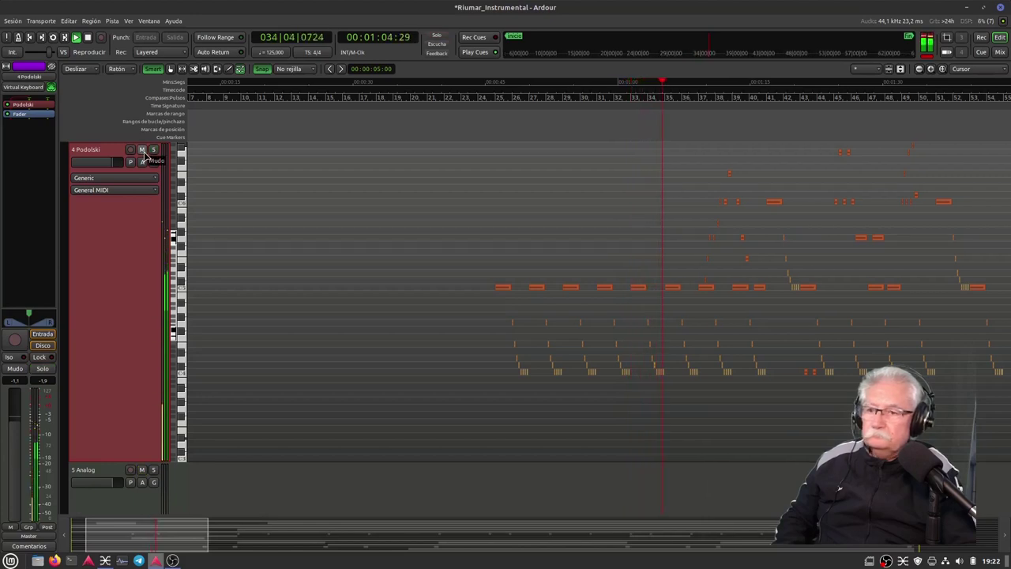
pyautogui.click(88, 38)
# Reduce the 4 Podolski track's height, then enlarge and select the 5 Analog track around bars 136 to 183
pyautogui.moveTo(149, 463); pyautogui.dragTo(150, 193)
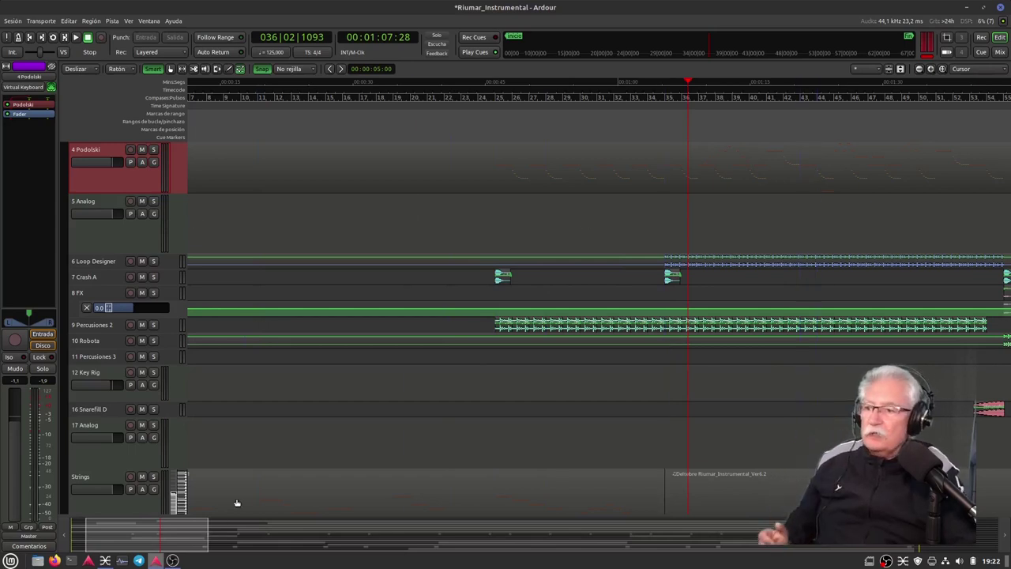
pyautogui.moveTo(163, 531); pyautogui.dragTo(486, 549)
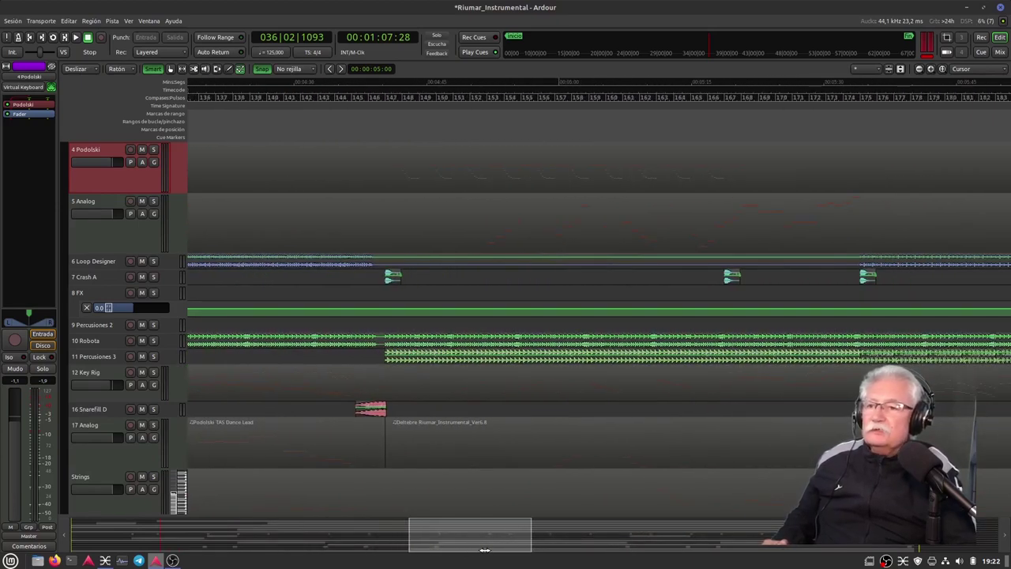
pyautogui.moveTo(114, 270); pyautogui.dragTo(105, 299)
pyautogui.click(108, 298)
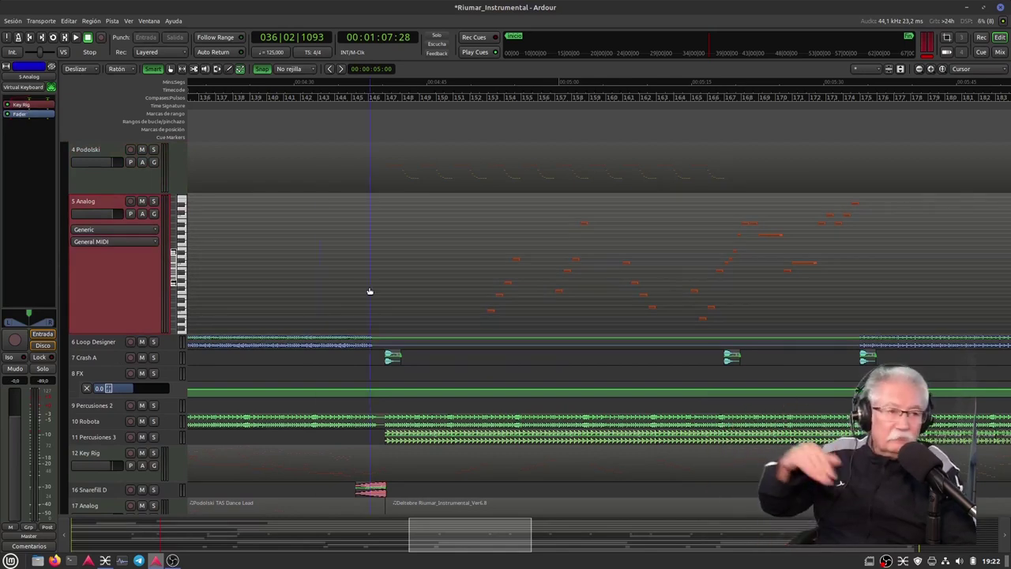
# Audition the 5 Analog track from bar 153, switching its solo on and off during playback, and leave solo off after stopping
pyautogui.click(490, 101)
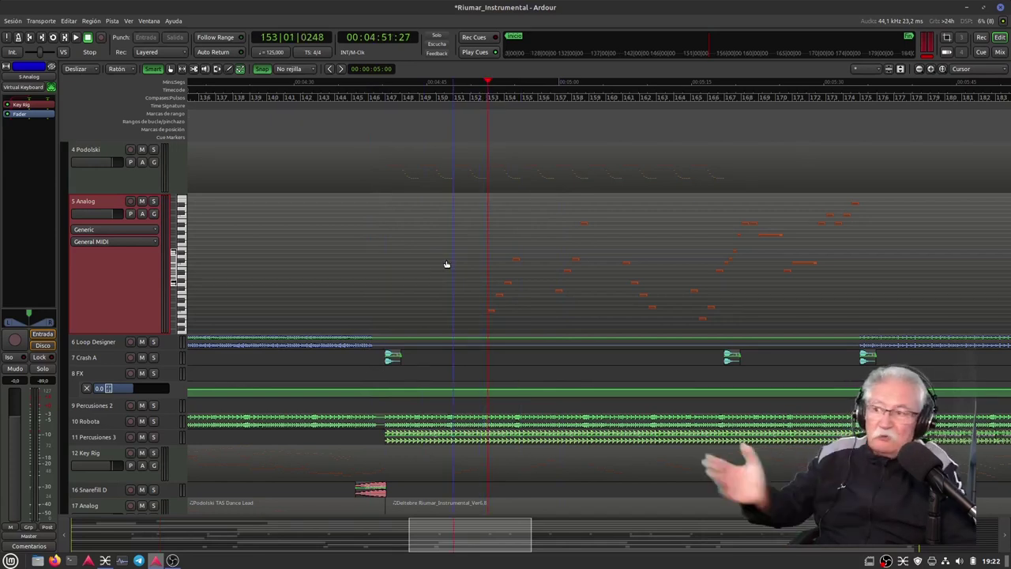
pyautogui.click(154, 202)
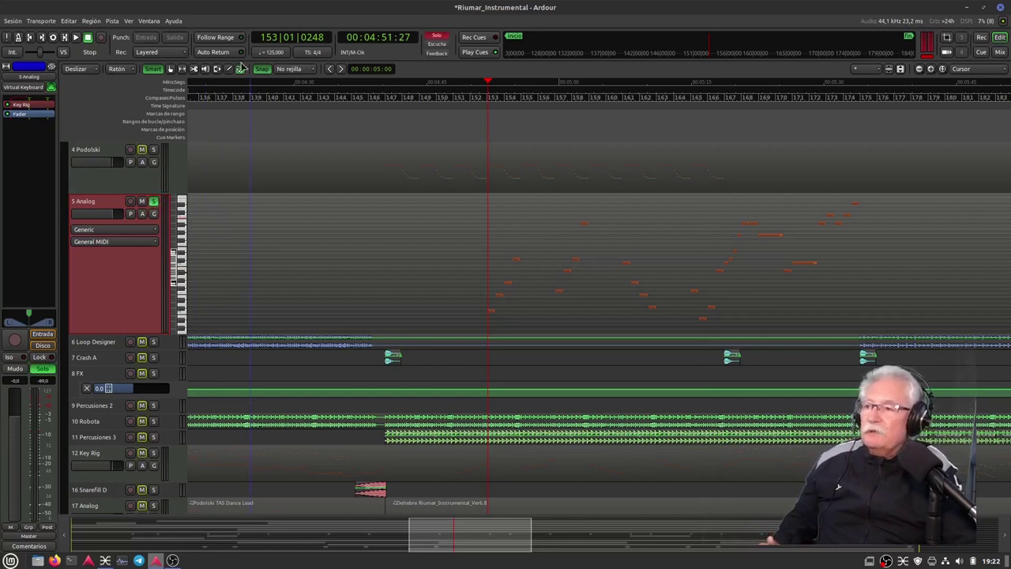
pyautogui.click(76, 37)
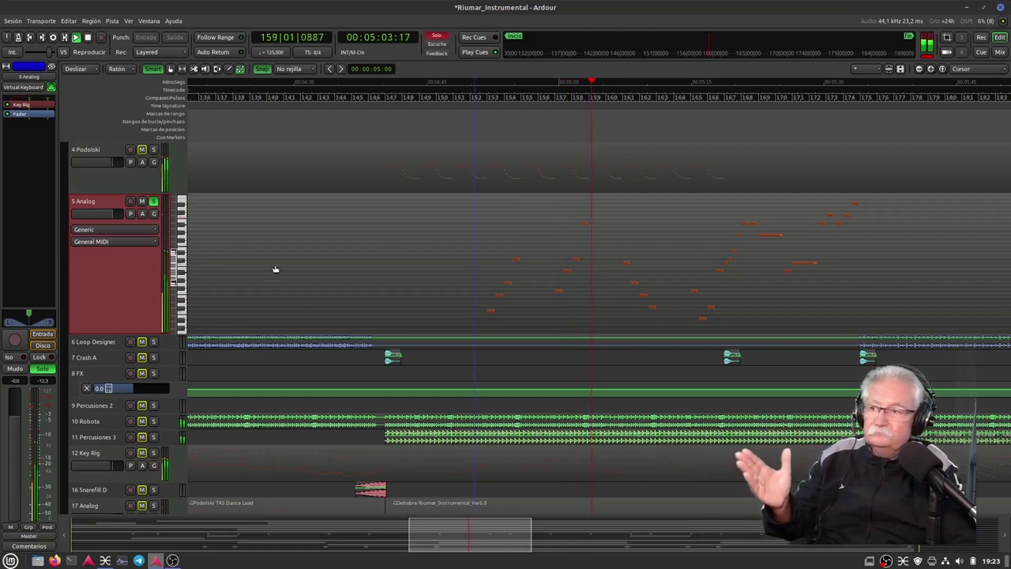
pyautogui.click(154, 202)
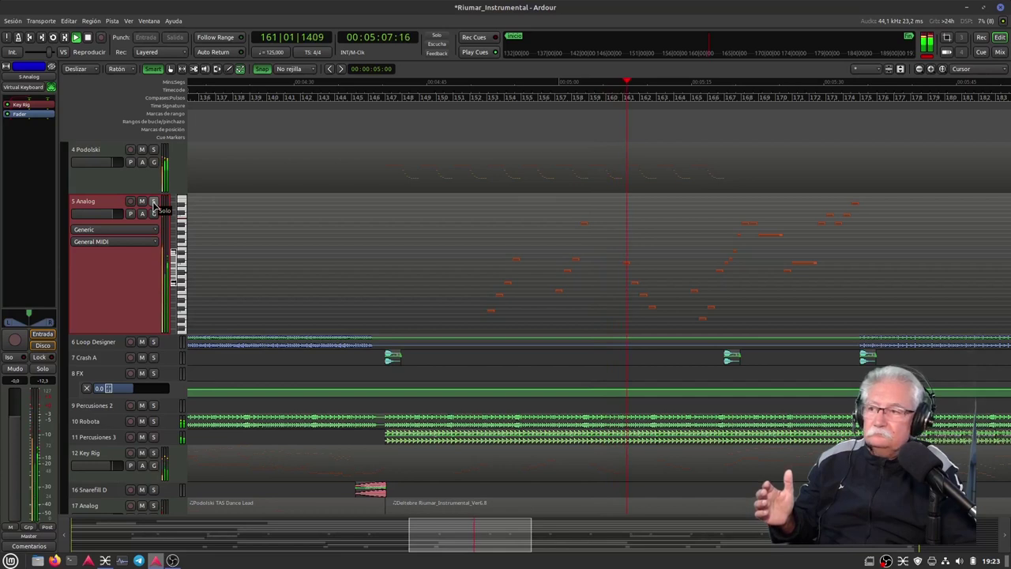
pyautogui.click(153, 202)
pyautogui.click(88, 38)
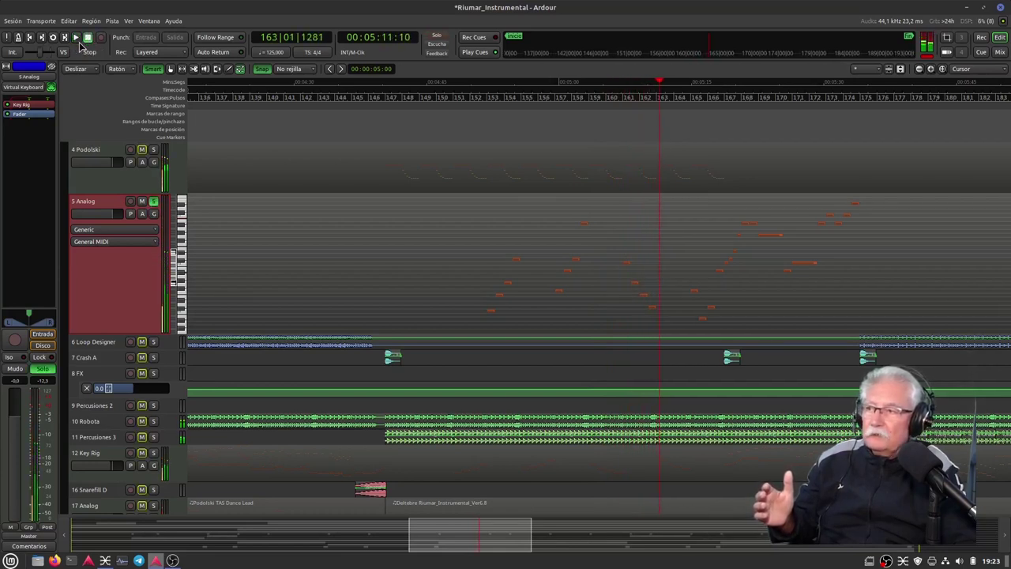
pyautogui.click(154, 202)
# Reduce the 5 Analog track's height, and enlarge and solo the 12 Key Rig track around its PIANOS region
pyautogui.moveTo(114, 328); pyautogui.dragTo(120, 271)
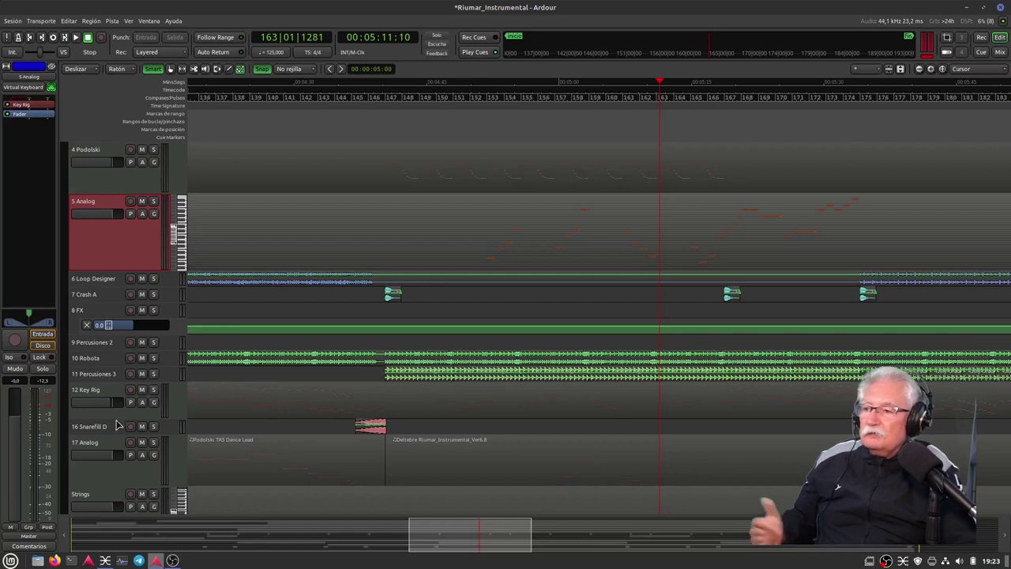
pyautogui.moveTo(119, 416); pyautogui.dragTo(120, 460)
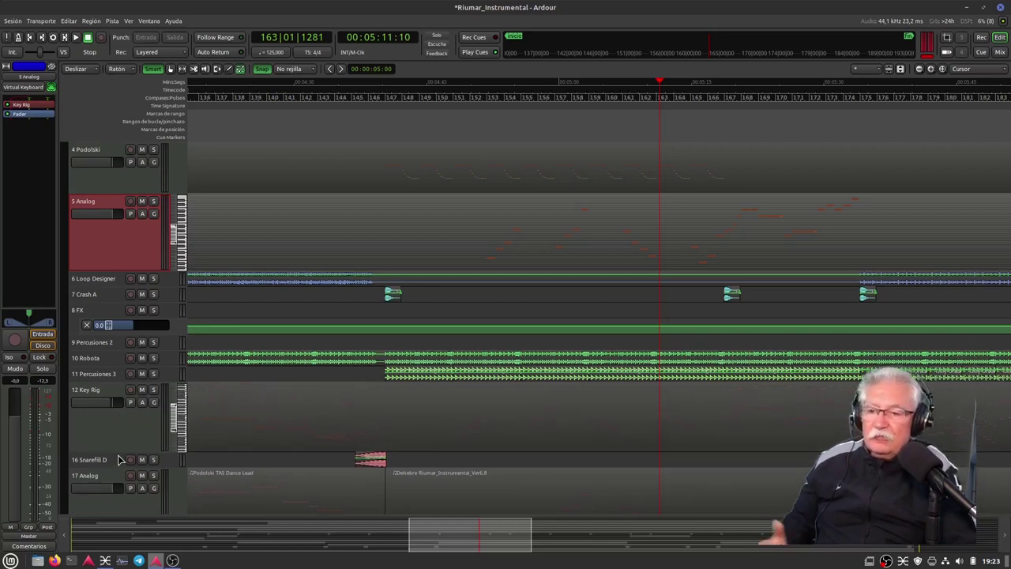
pyautogui.moveTo(461, 545); pyautogui.dragTo(371, 560)
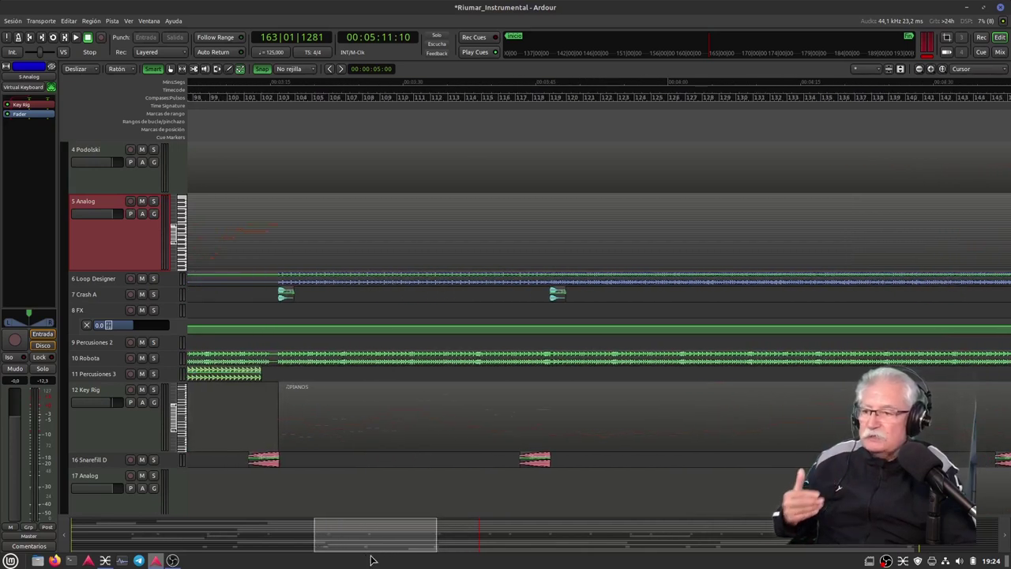
pyautogui.click(144, 436)
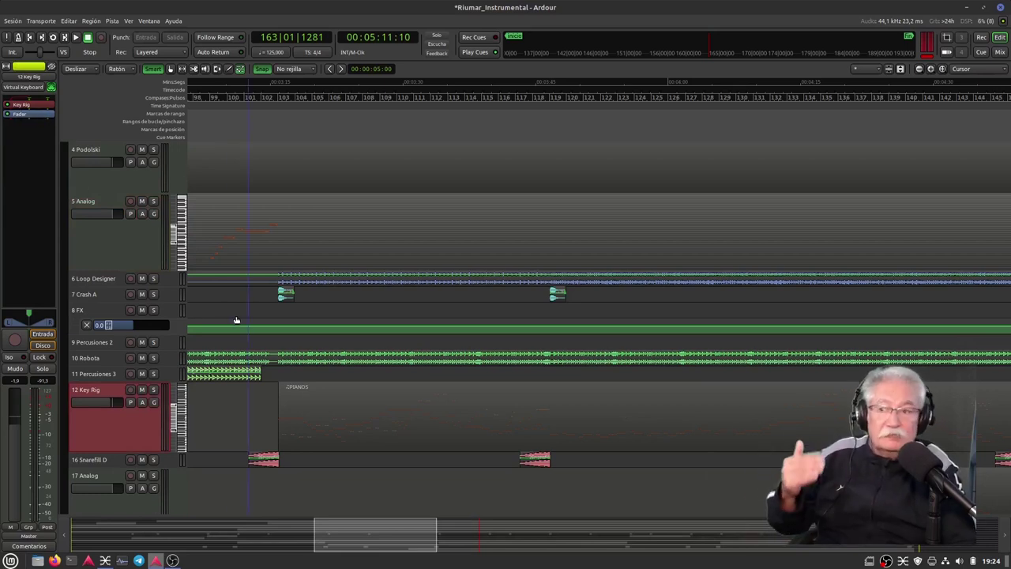
pyautogui.click(153, 389)
pyautogui.moveTo(142, 449); pyautogui.dragTo(147, 528)
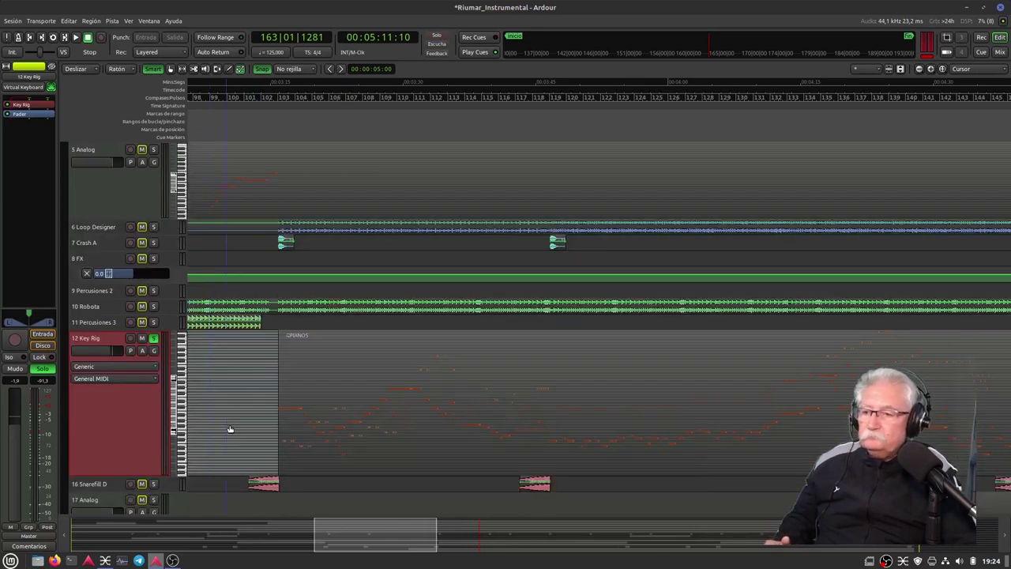
pyautogui.scroll(-3, 230, 429)
pyautogui.moveTo(111, 390); pyautogui.dragTo(103, 455)
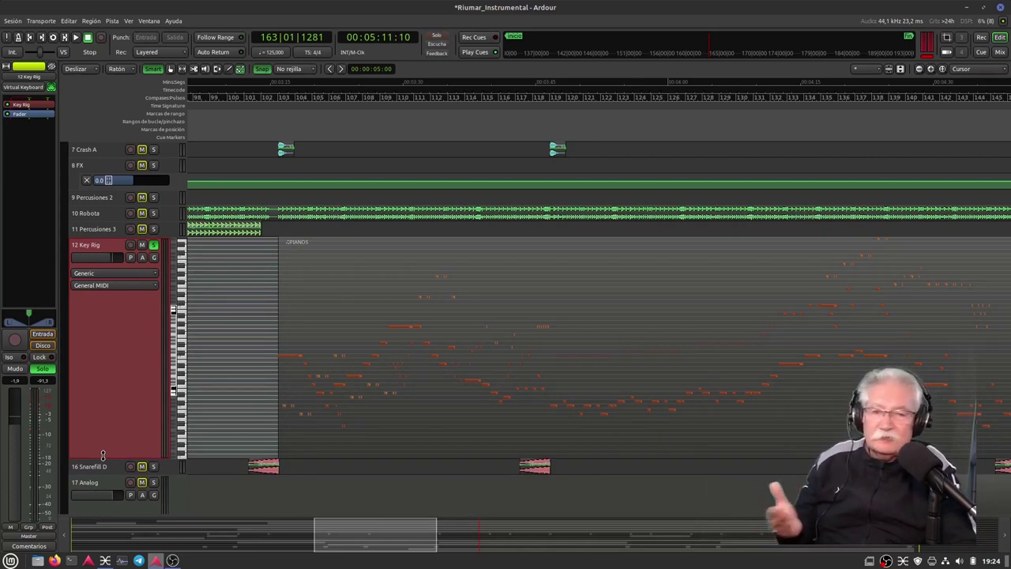
# Play the 12 Key Rig track soloed from bar 103, turn its solo off during playback, and stop
pyautogui.click(278, 237)
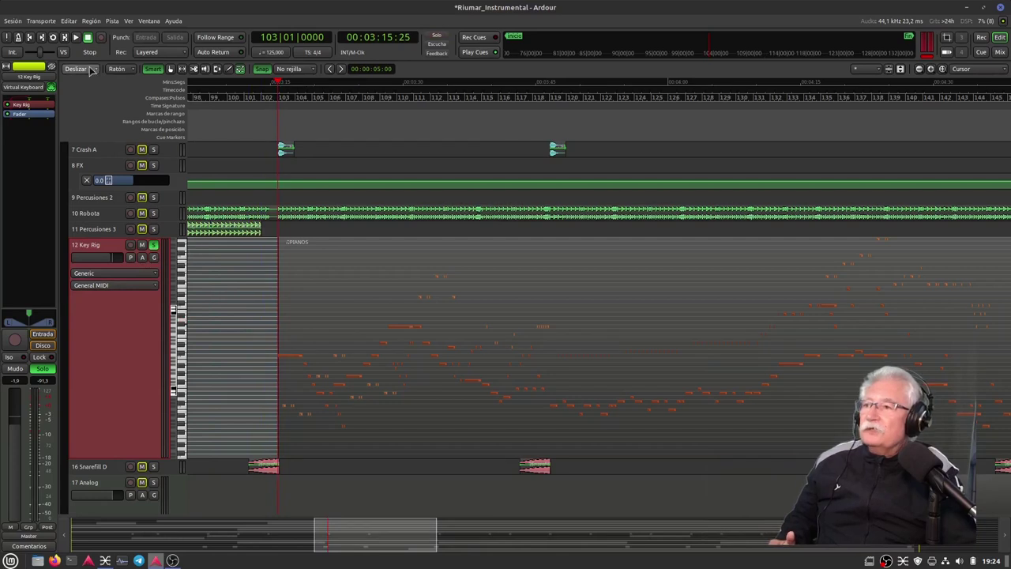
pyautogui.click(75, 37)
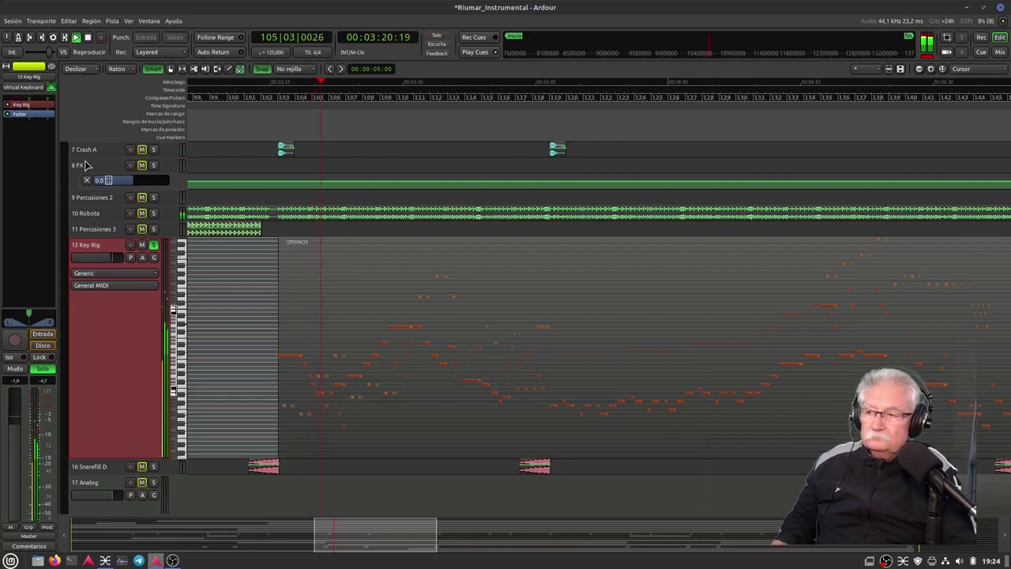
pyautogui.click(154, 245)
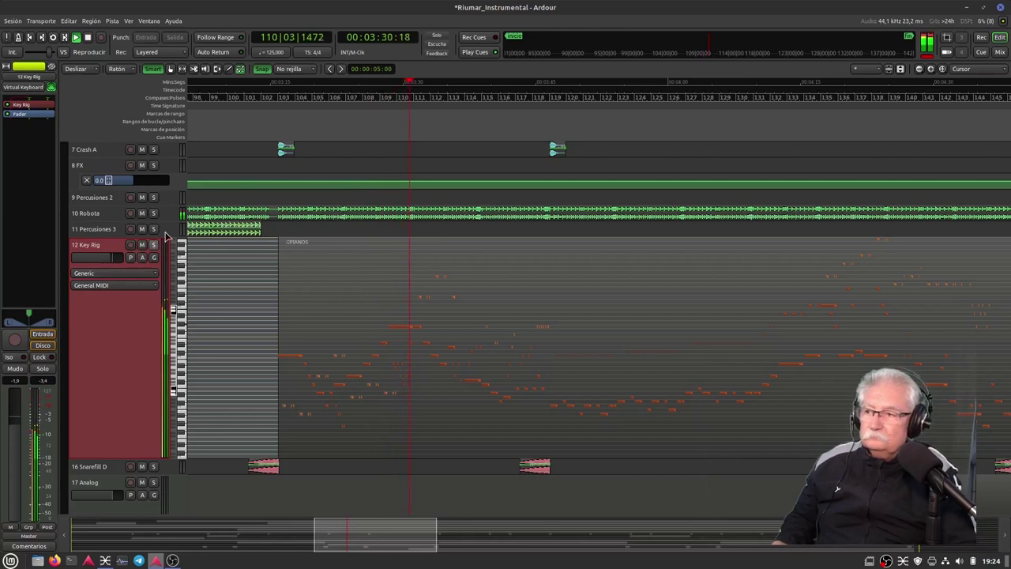
pyautogui.click(87, 38)
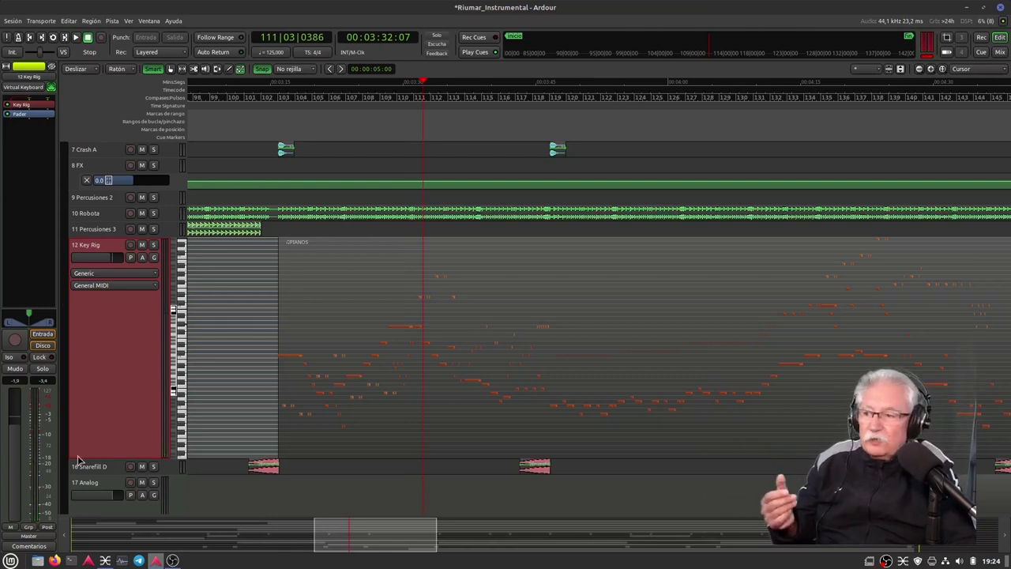
# Reduce the 12 Key Rig track's height and enlarge the 17 Analog track to show its MIDI notes
pyautogui.moveTo(114, 458); pyautogui.dragTo(125, 316)
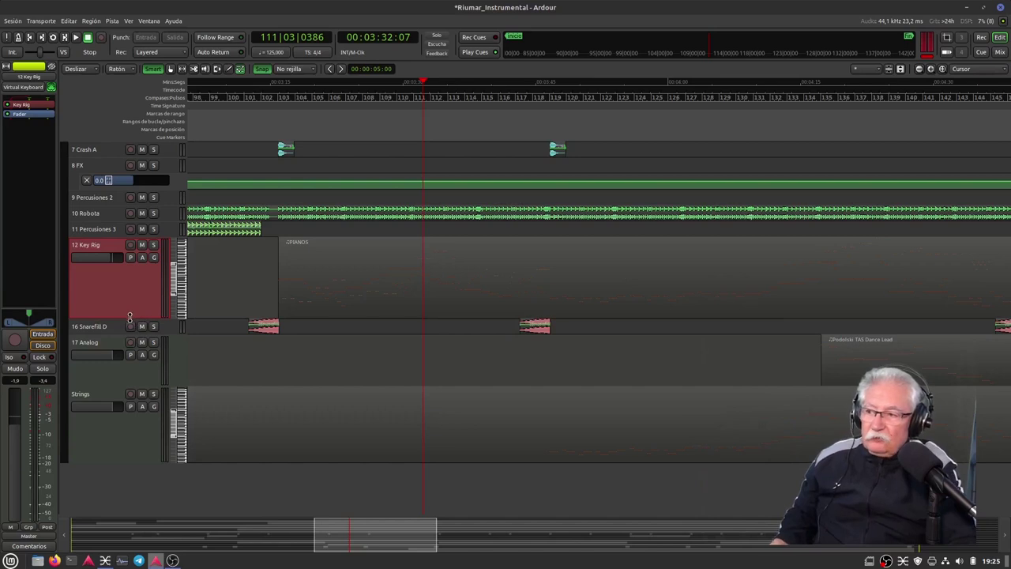
pyautogui.moveTo(129, 315); pyautogui.dragTo(129, 287)
pyautogui.moveTo(130, 355); pyautogui.dragTo(132, 428)
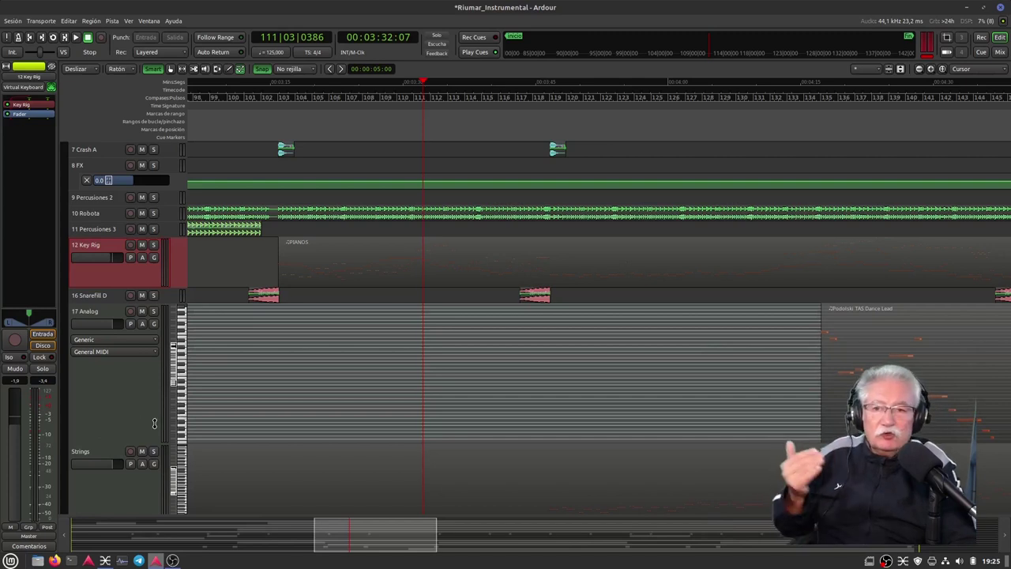
# Select and solo the 17 Analog track, and play it from bar 135, where the Podolski TAS Dance Lead region starts
pyautogui.click(822, 98)
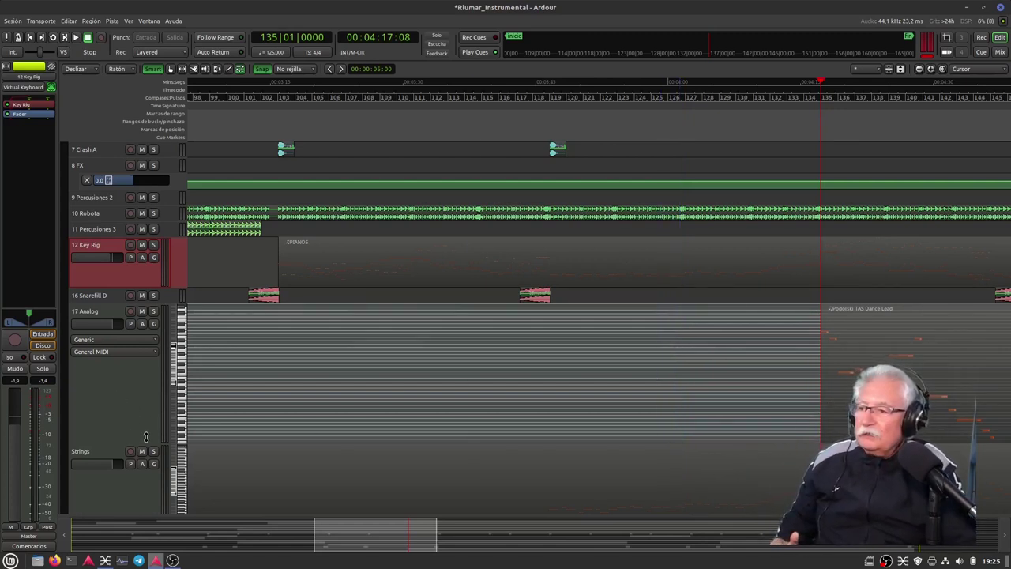
pyautogui.click(123, 399)
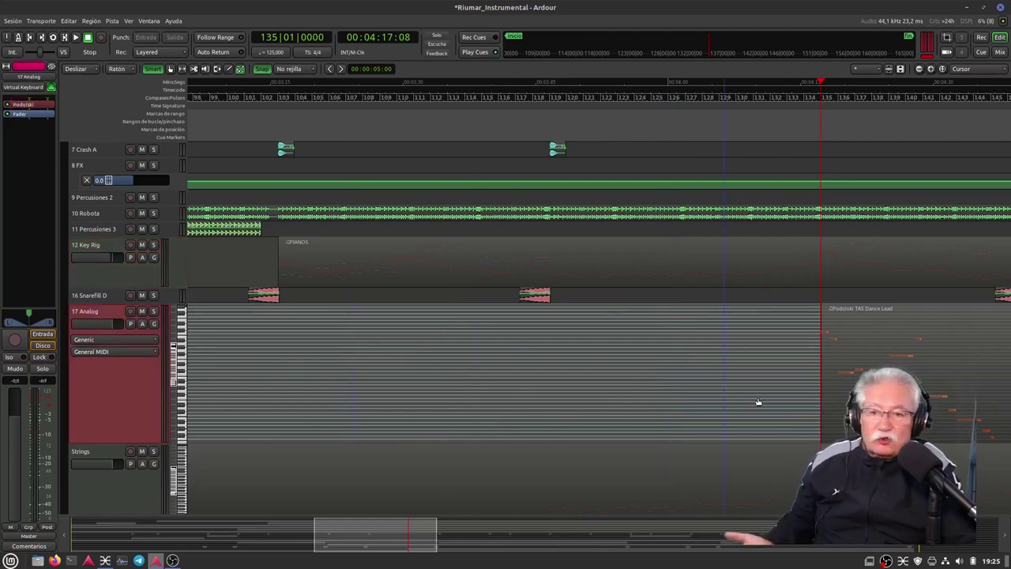
pyautogui.scroll(-3, 418, 542)
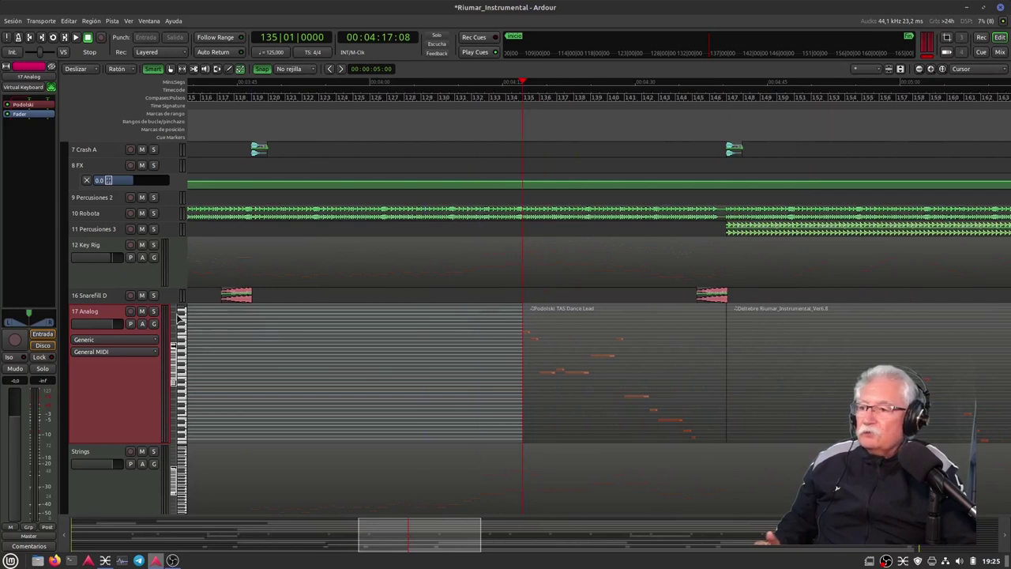
pyautogui.click(153, 310)
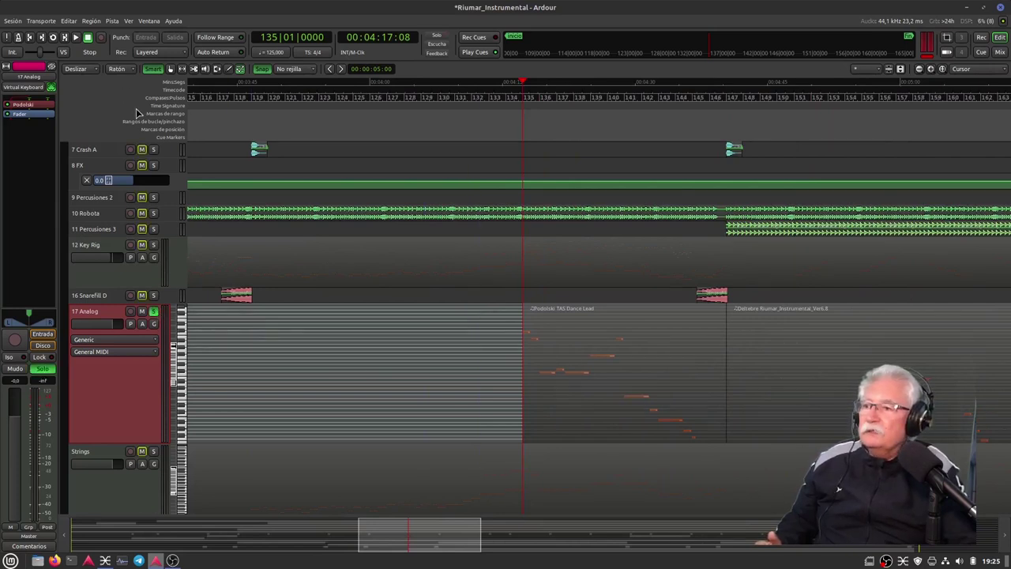
pyautogui.click(77, 37)
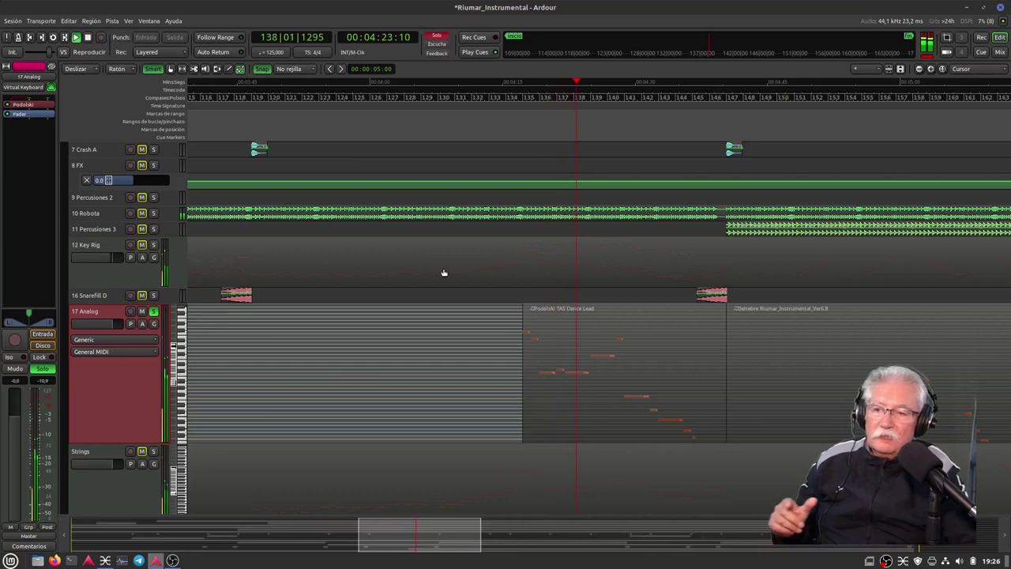
pyautogui.moveTo(598, 355)
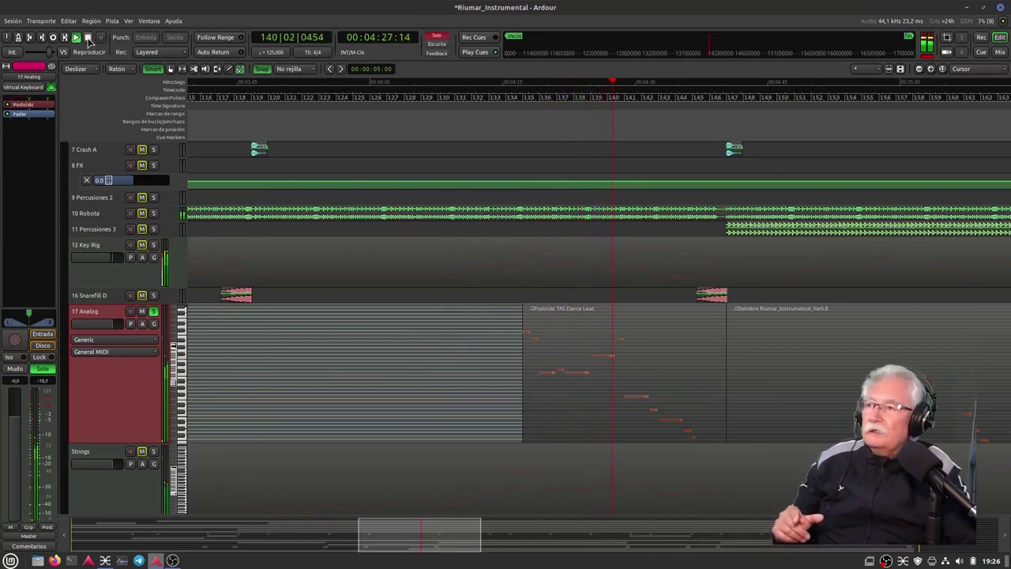
# Turn off the 17 Analog track's solo during playback to hear it in the mix, and stop
pyautogui.click(154, 312)
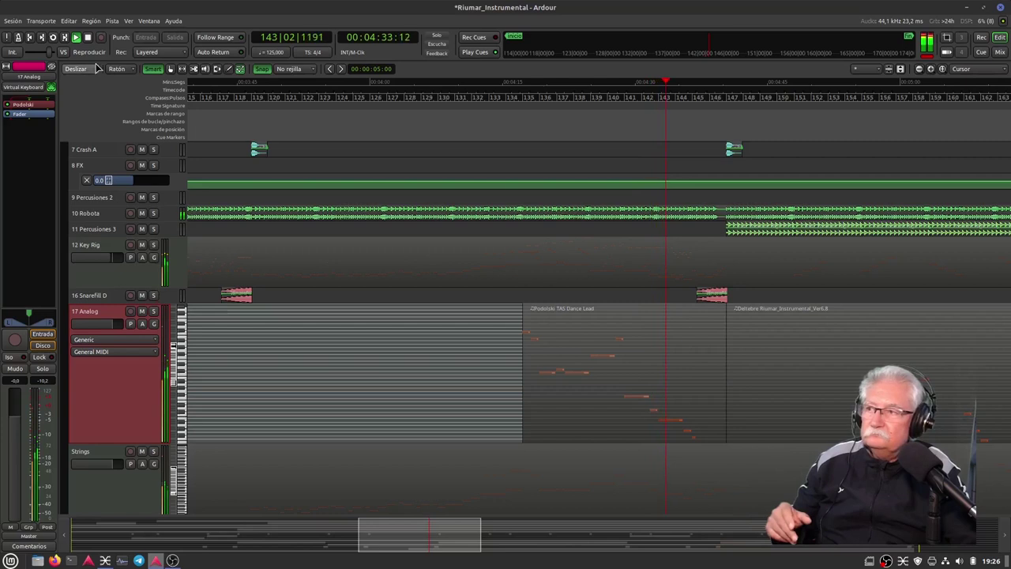
pyautogui.press('space')
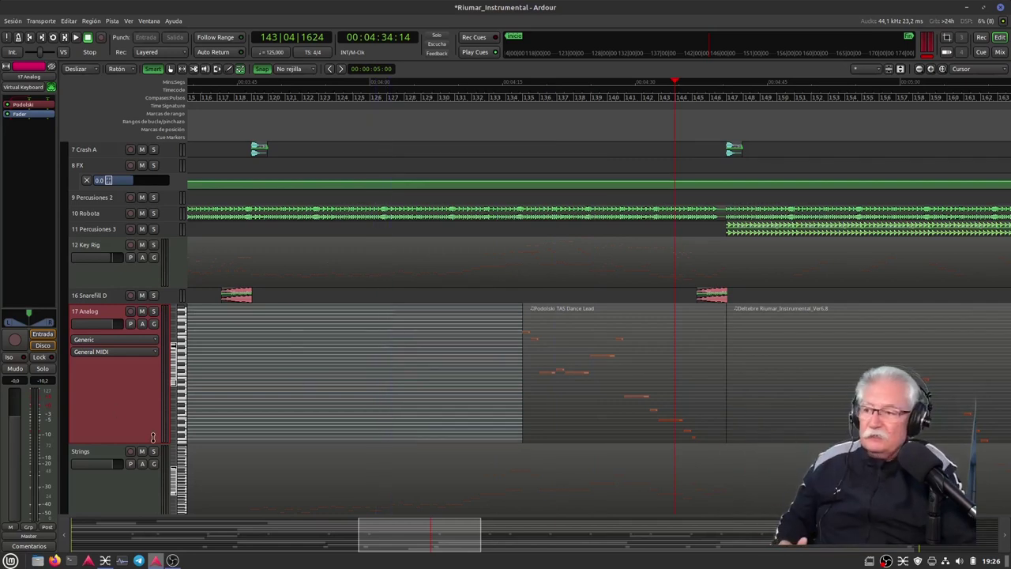
# Enlarge the Strings track to show its MIDI notes, and select the track
pyautogui.scroll(-2, 135, 424)
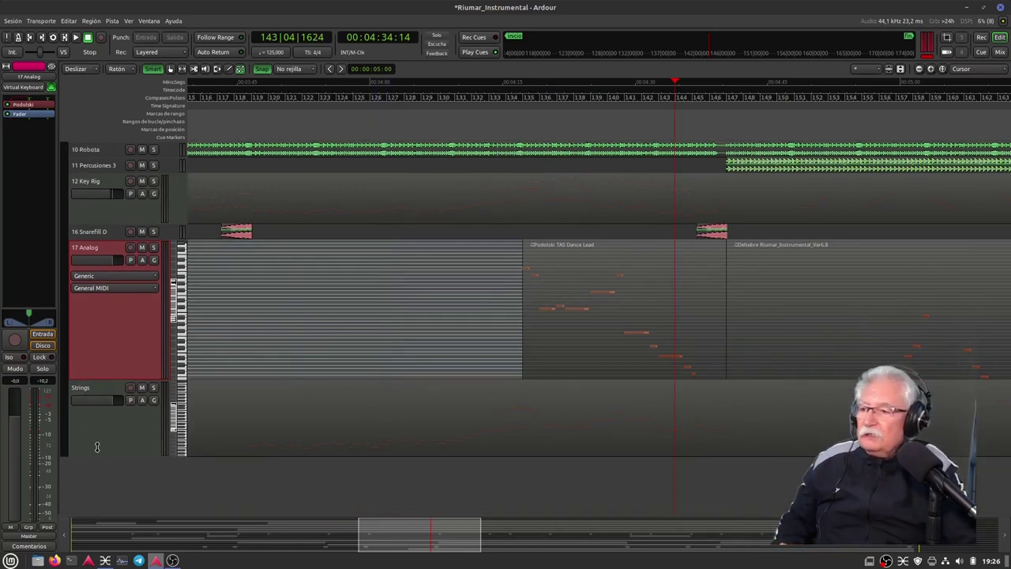
pyautogui.click(113, 463)
pyautogui.moveTo(118, 455); pyautogui.dragTo(111, 510)
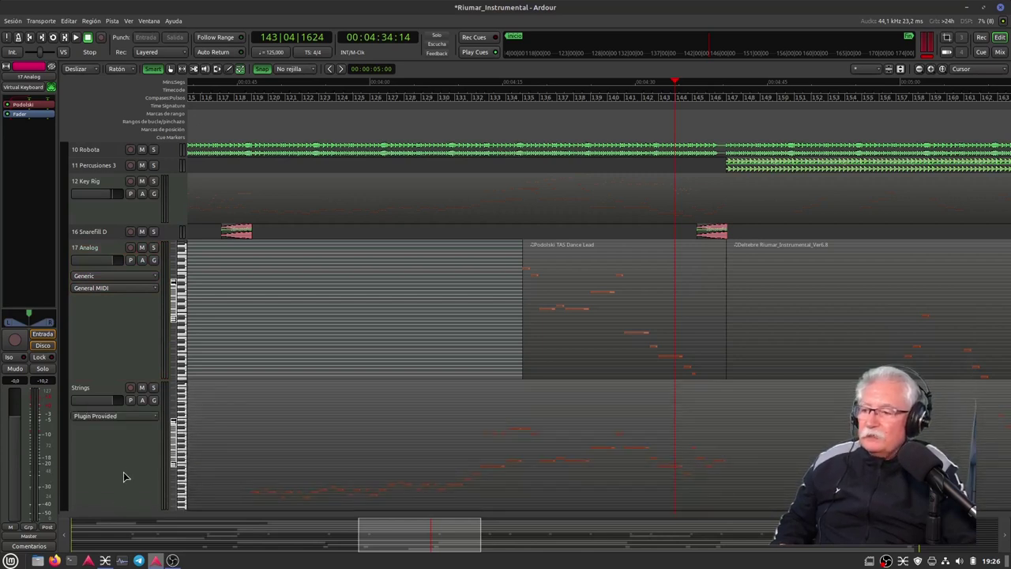
pyautogui.click(123, 477)
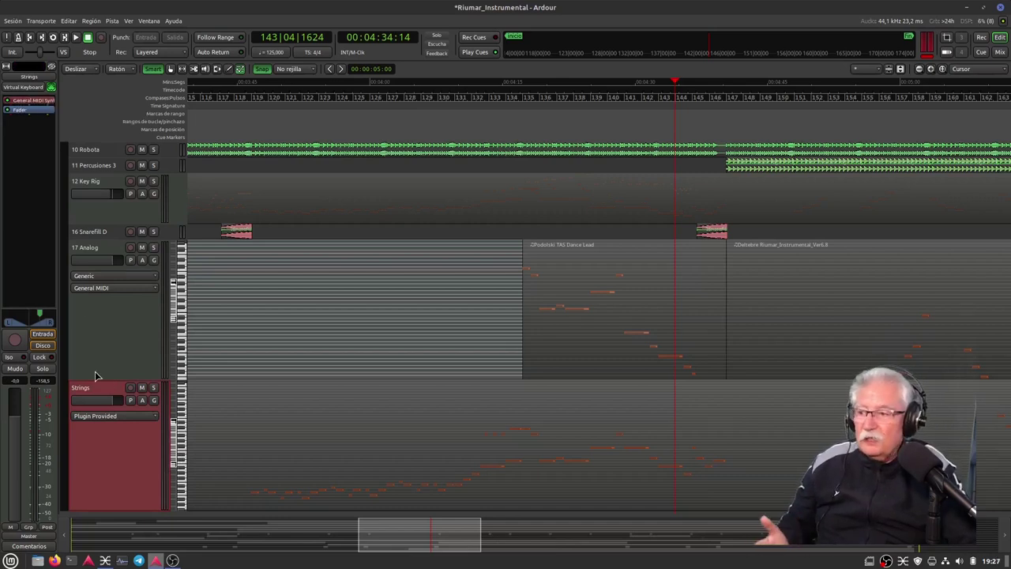
# Open the Patch Selector for the Strings track, audition notes on its keyboard with Synth Strings 2, and close it
pyautogui.rightClick(101, 453)
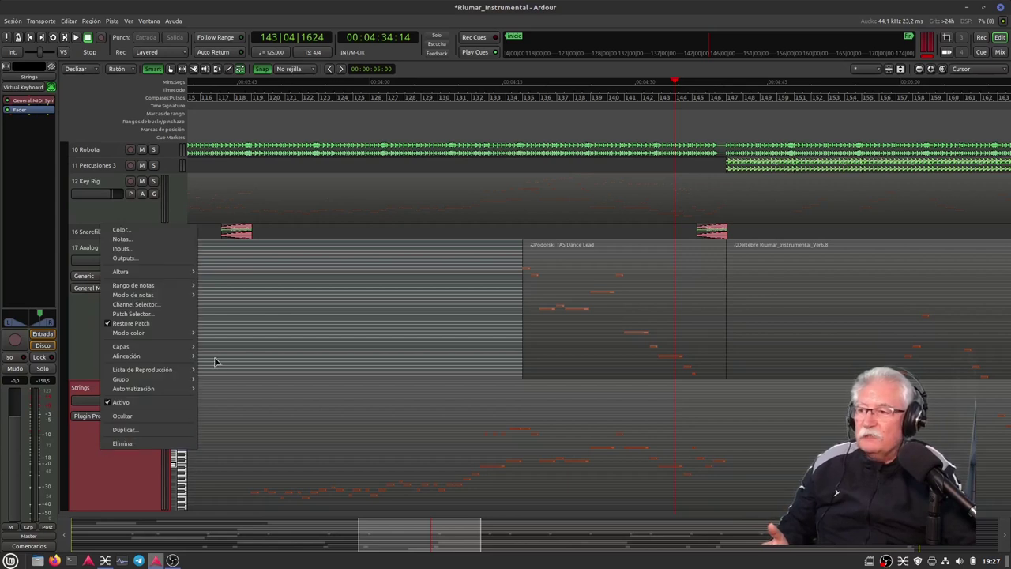
pyautogui.click(129, 315)
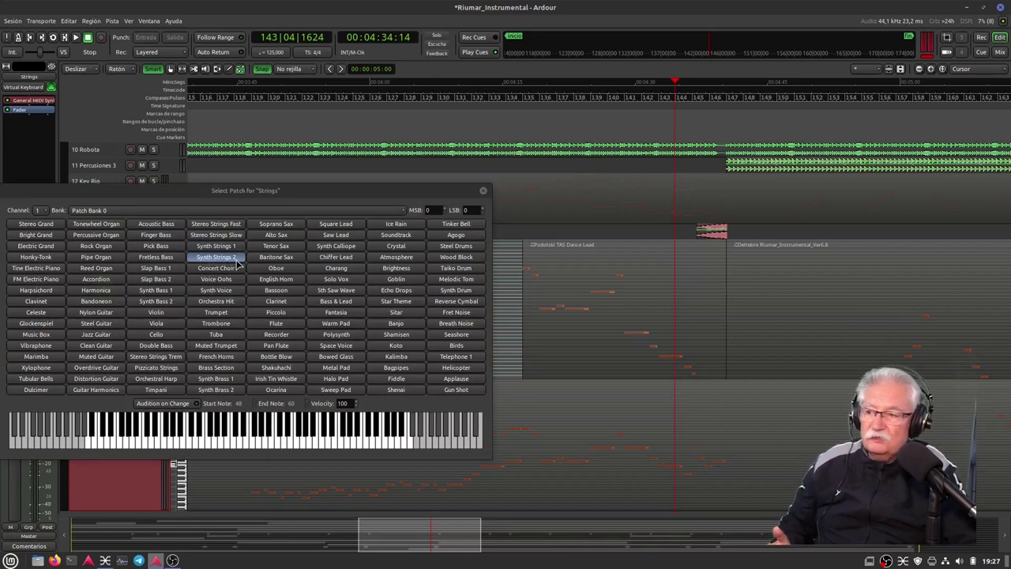
pyautogui.moveTo(307, 447); pyautogui.dragTo(254, 446)
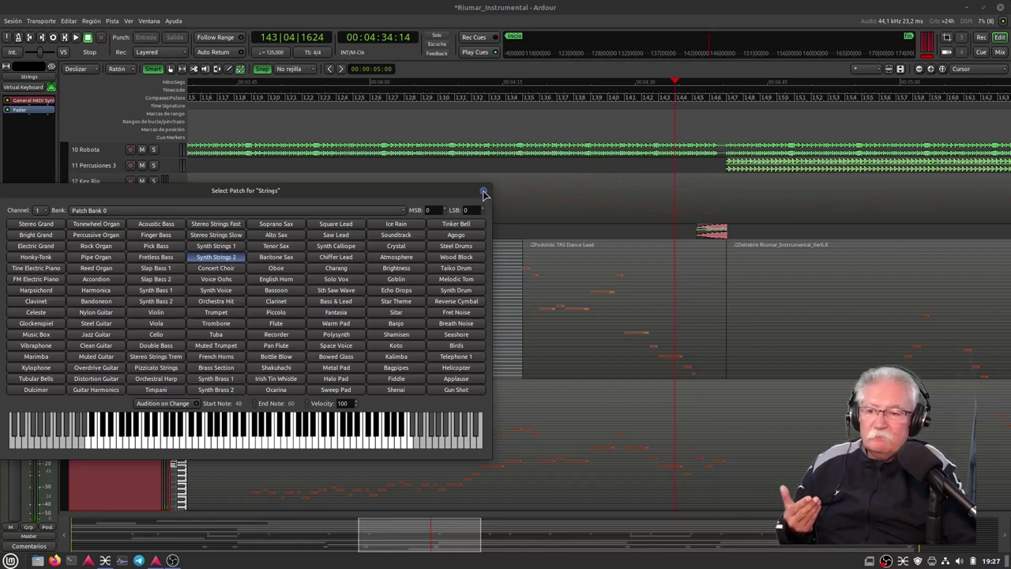
pyautogui.click(484, 193)
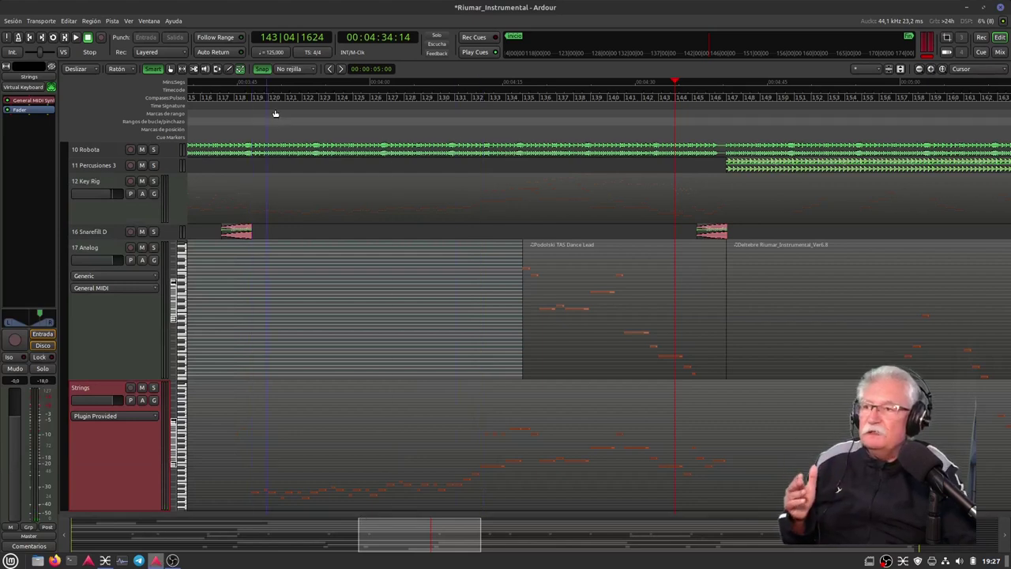
# Solo the Strings track and play it from bar 119, where its low notes begin
pyautogui.click(254, 99)
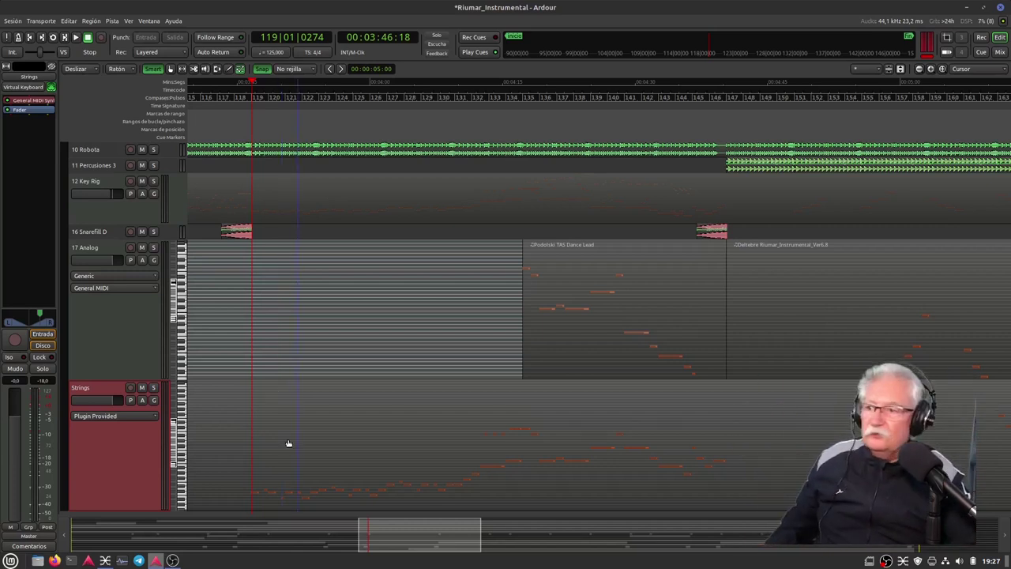
pyautogui.click(154, 388)
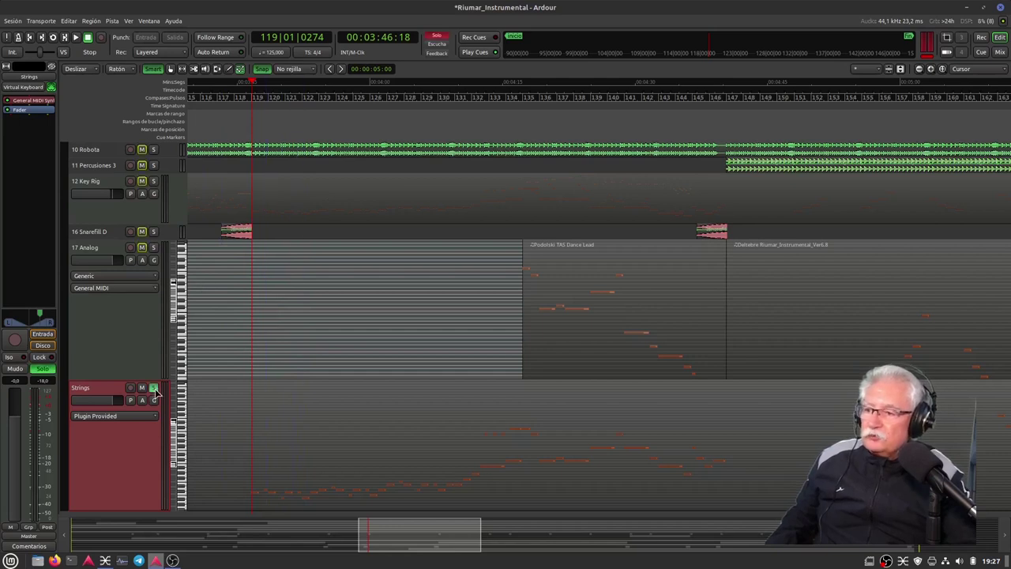
pyautogui.click(76, 37)
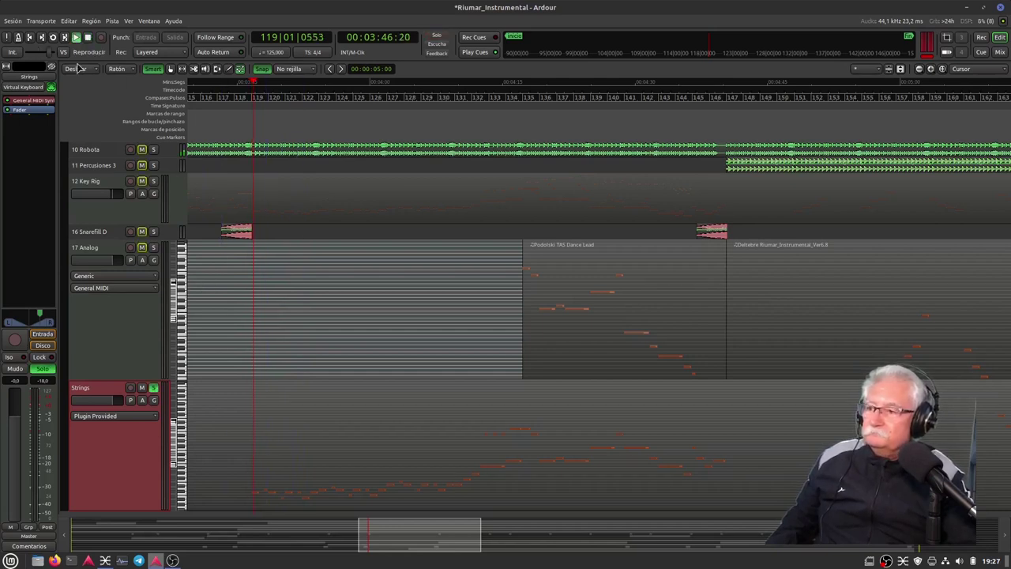
# Compare the mix with and without Strings by turning off its solo, muting and unmuting it during playback, and stop
pyautogui.click(153, 387)
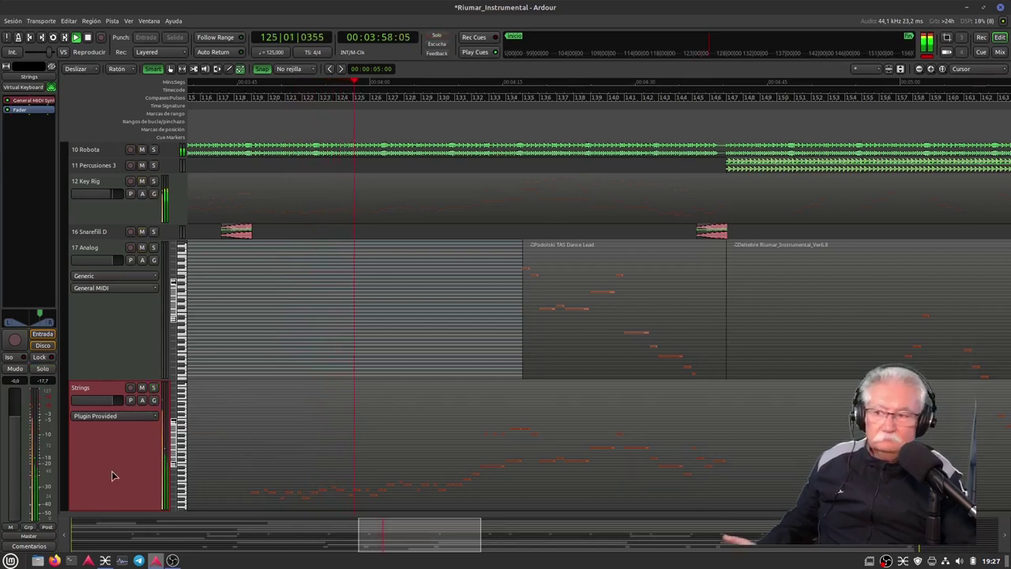
pyautogui.click(142, 388)
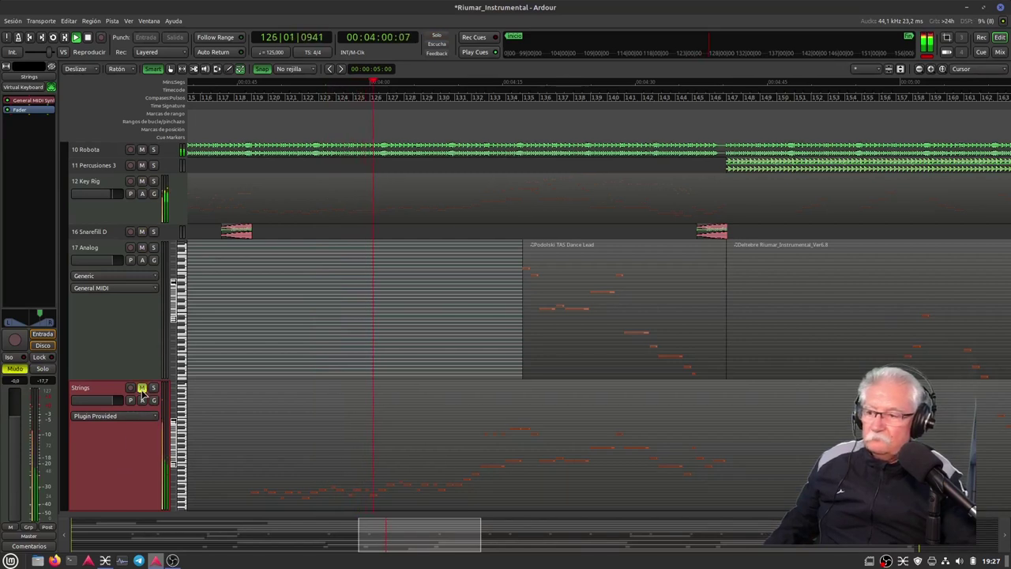
pyautogui.click(142, 388)
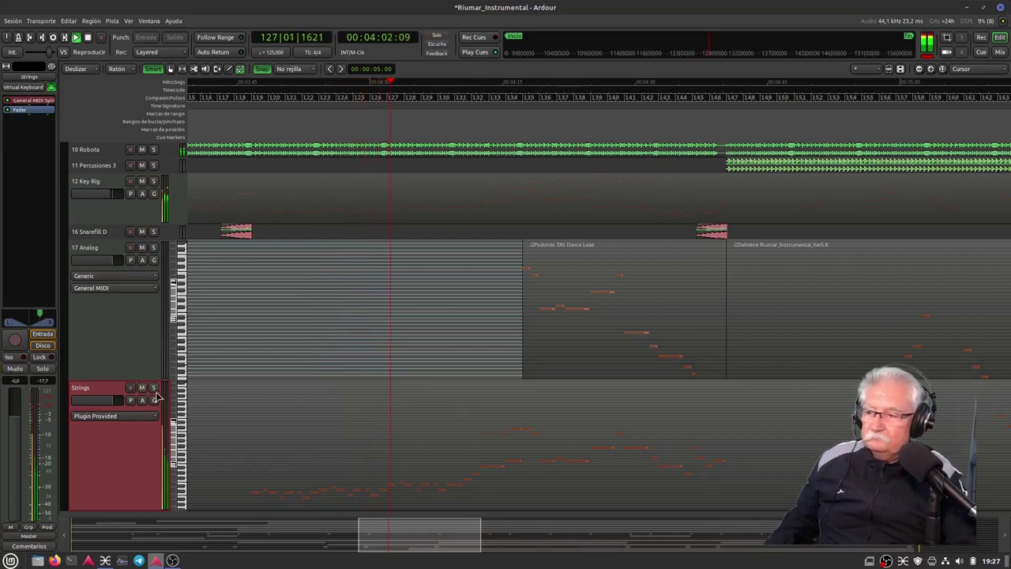
pyautogui.click(88, 37)
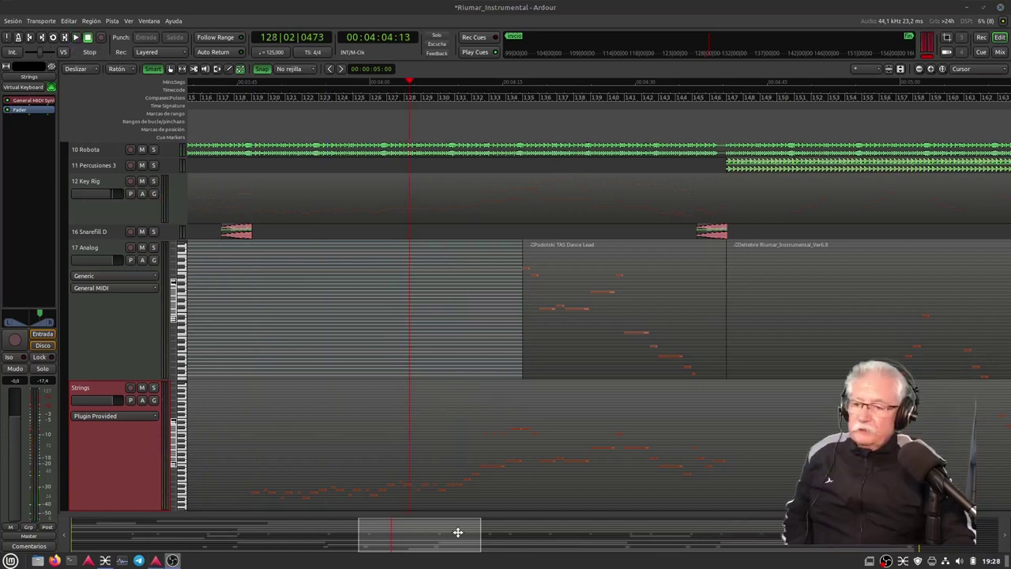
# Return the timeline view to the session start, and open the 6 Loop Designer channel's Calf Equalizer 5 Band from the mixer
pyautogui.moveTo(458, 533); pyautogui.dragTo(102, 526)
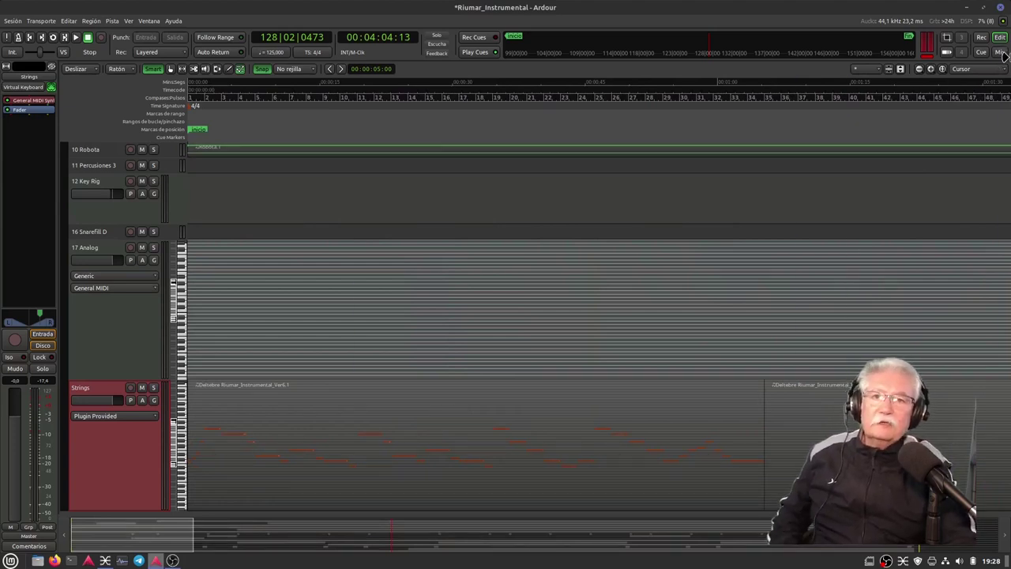
pyautogui.click(1000, 53)
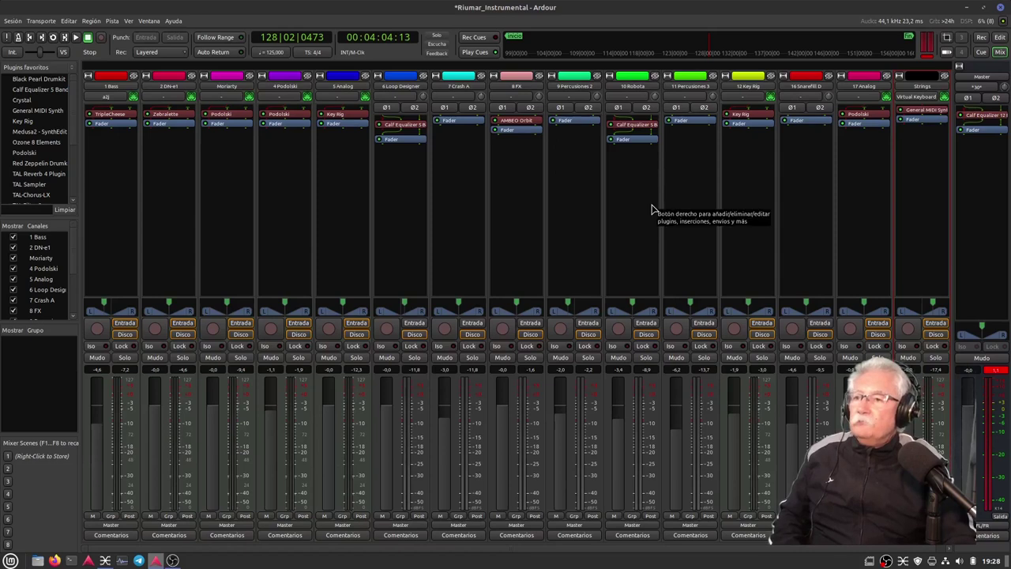
pyautogui.doubleClick(405, 126)
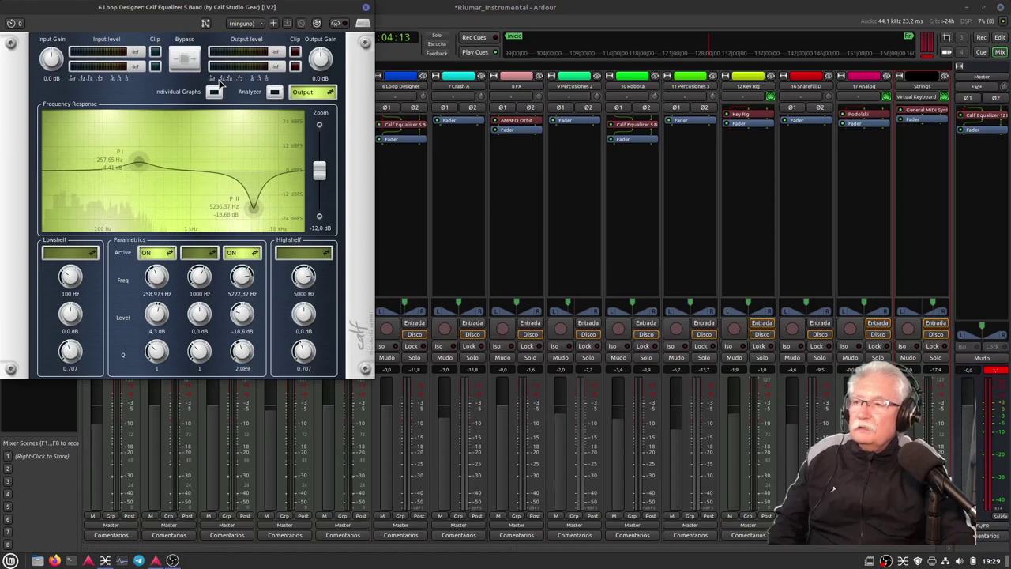
pyautogui.moveTo(158, 6); pyautogui.dragTo(627, 184)
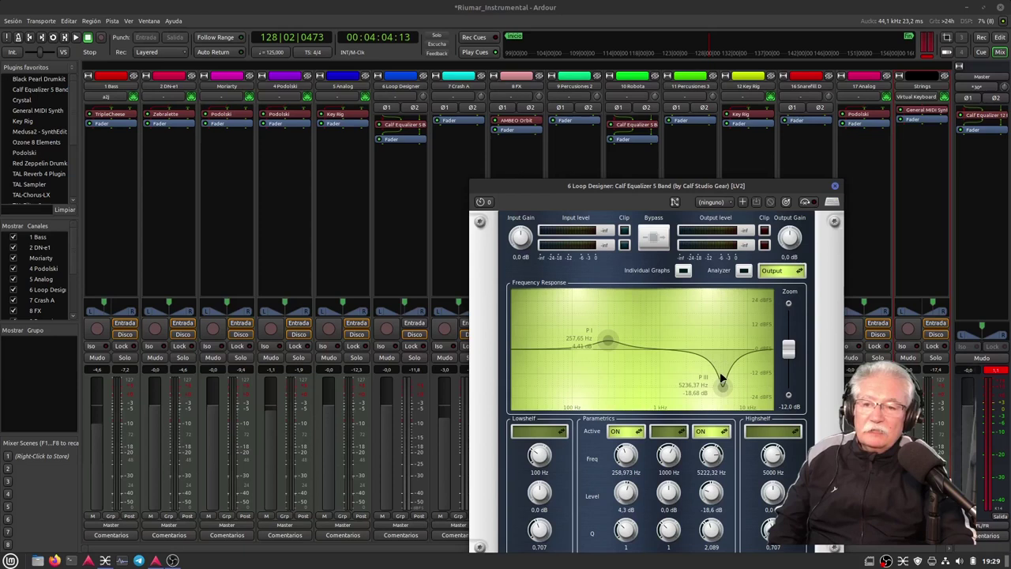
pyautogui.moveTo(644, 194); pyautogui.dragTo(626, 152)
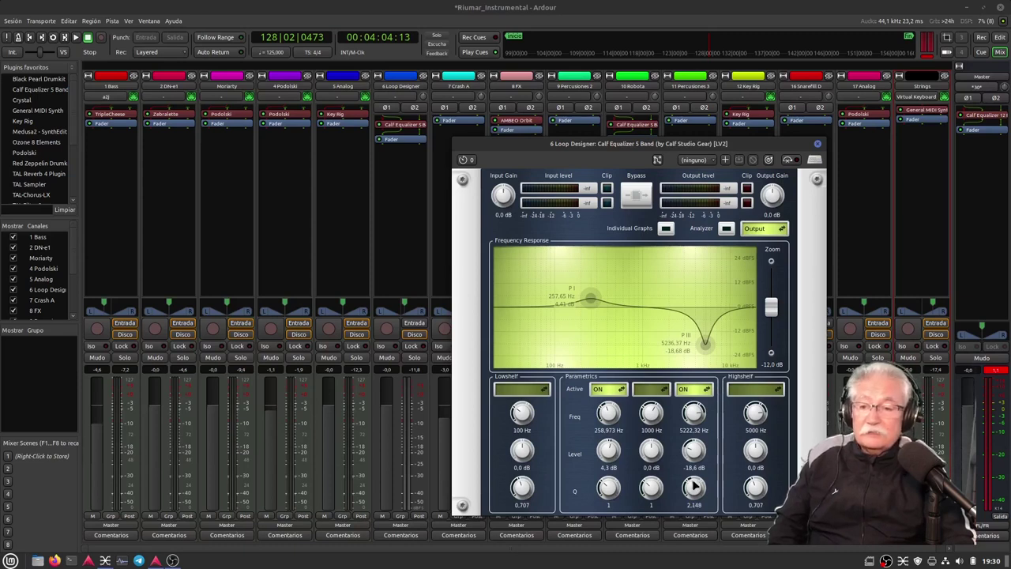
# Vary the Q of the 6 Loop Designer equalizer's third parametric band, leave it at 2.333, and close the equalizer
pyautogui.scroll(-5, 692, 488)
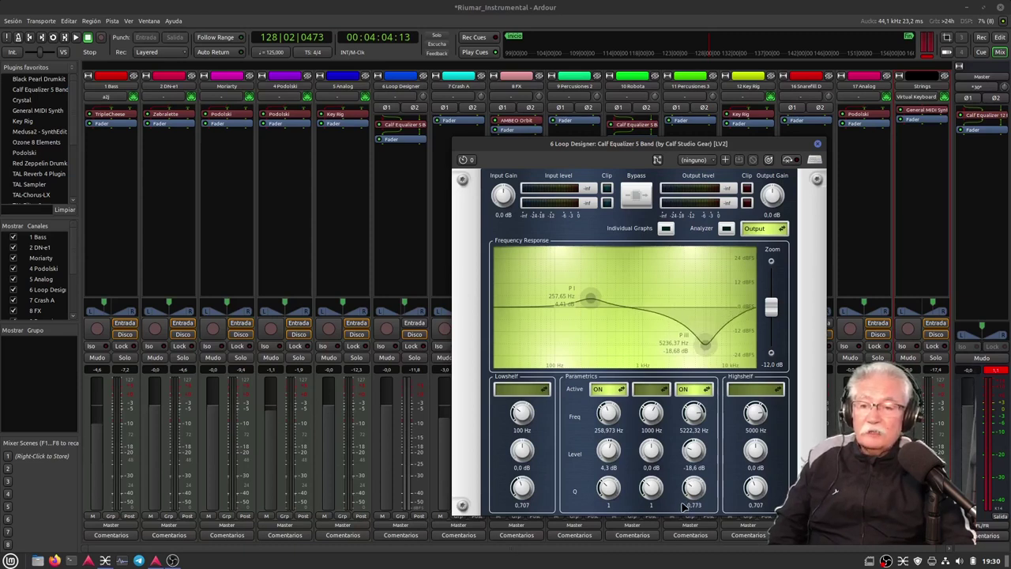
pyautogui.scroll(3, 685, 487)
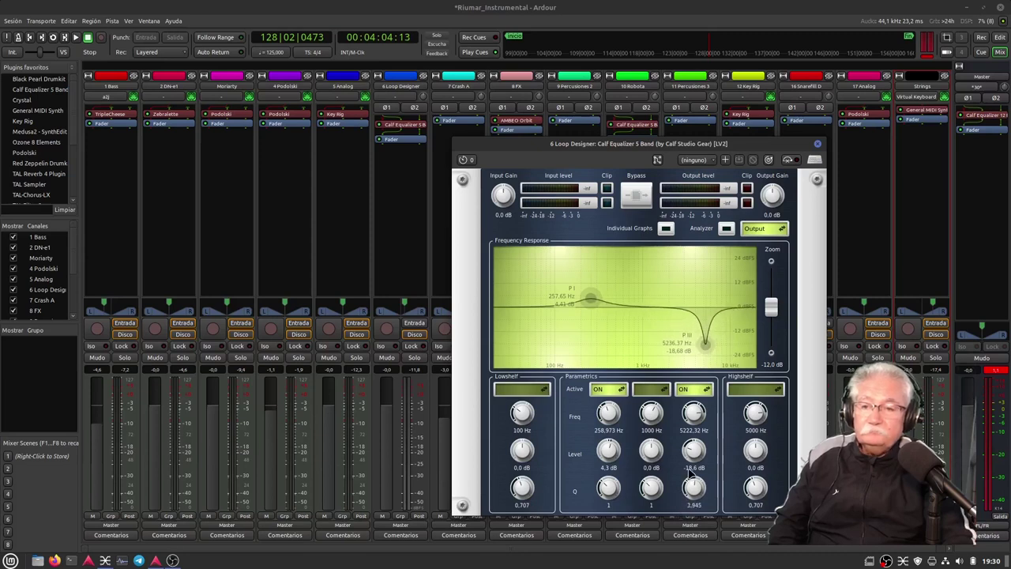
pyautogui.scroll(3, 686, 489)
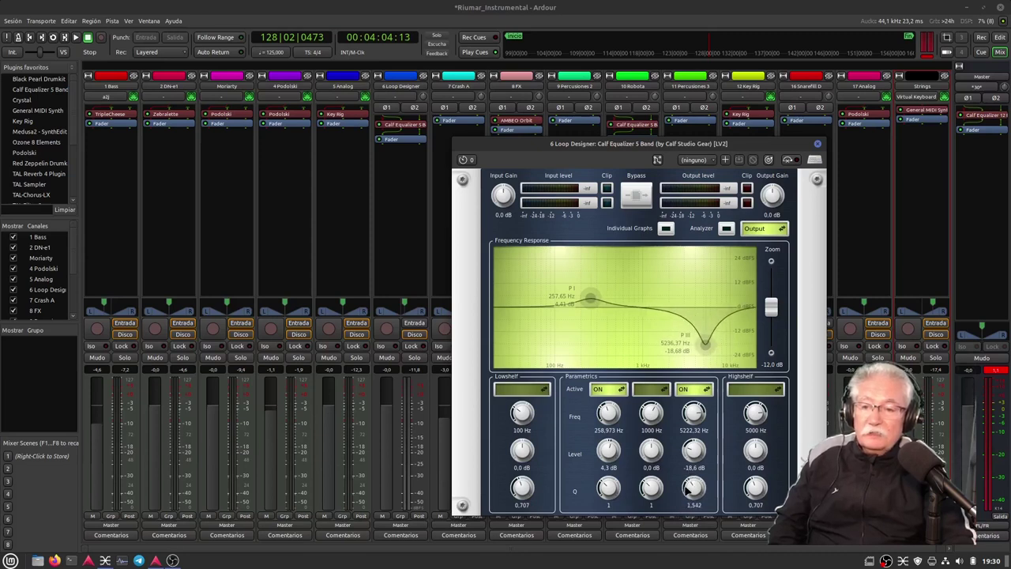
pyautogui.scroll(5, 689, 484)
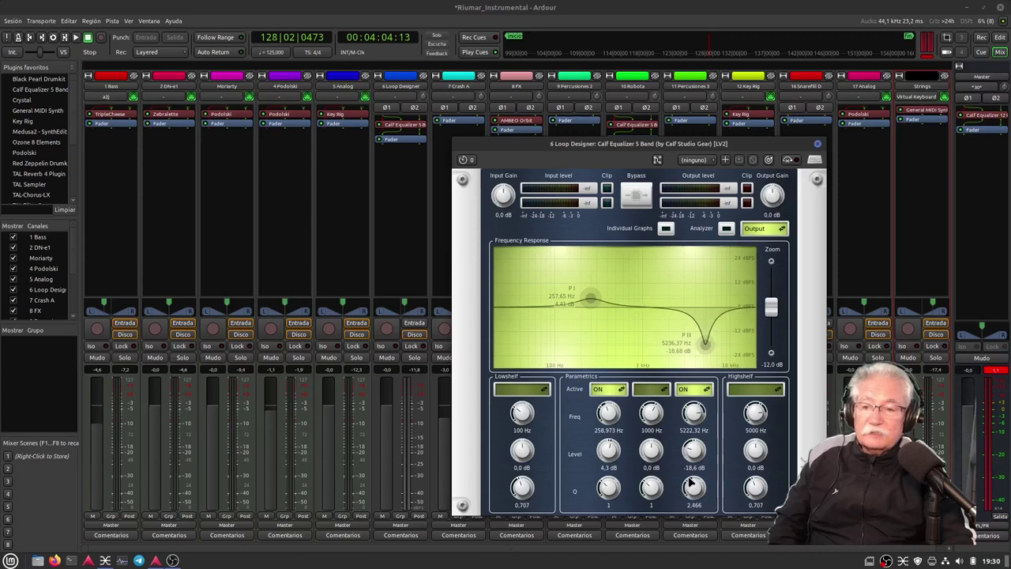
pyautogui.scroll(-8, 690, 484)
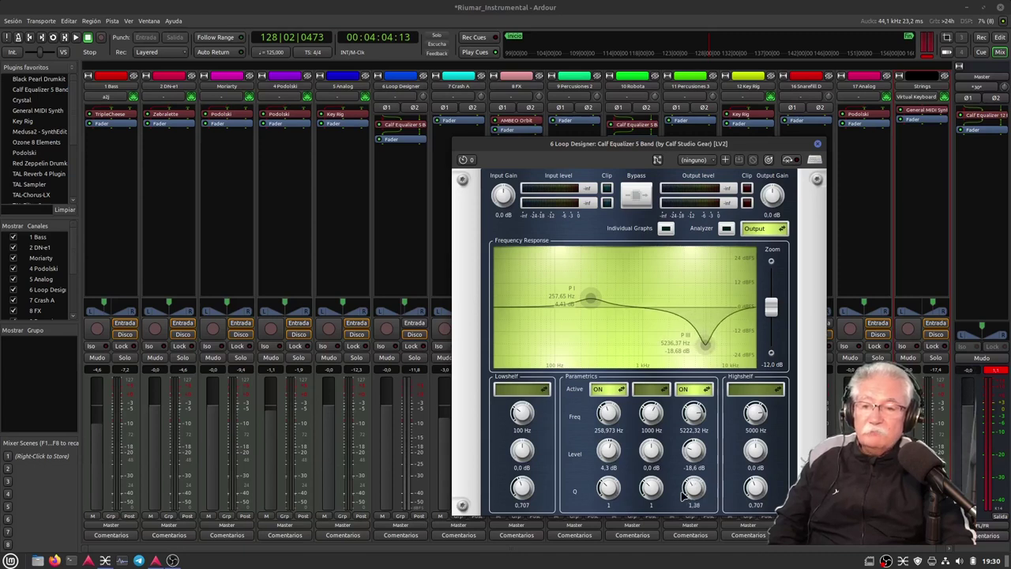
pyautogui.scroll(5, 686, 488)
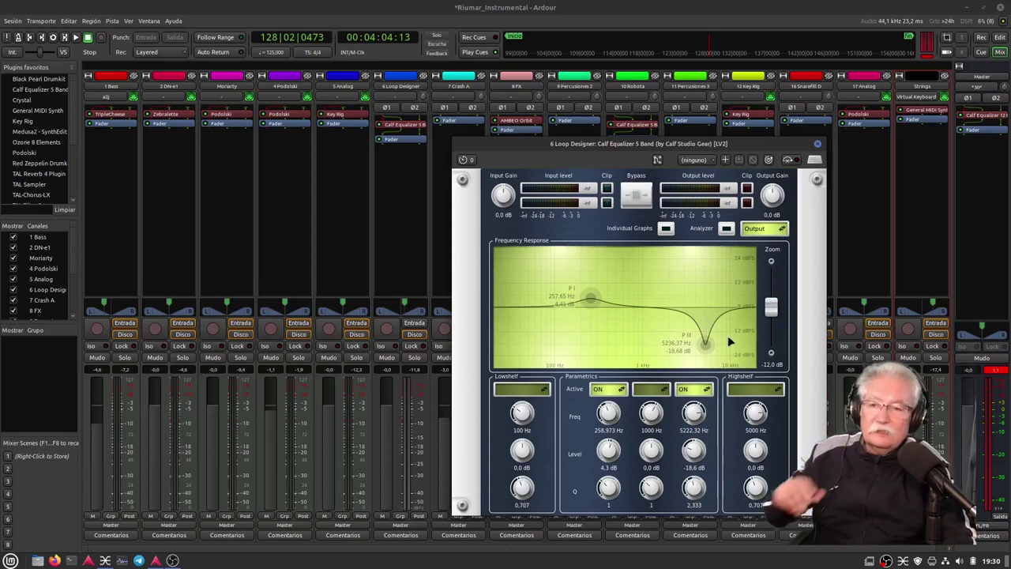
pyautogui.click(818, 144)
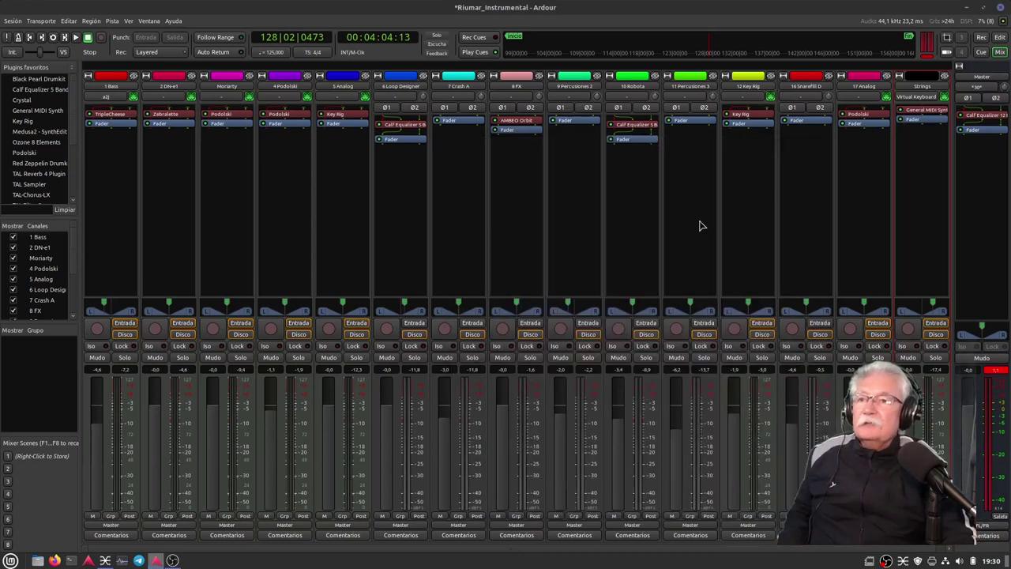
# Open the 10 Robota channel's Calf Equalizer 5 Band, examine its low shelf and parametric bands, and close it
pyautogui.doubleClick(630, 127)
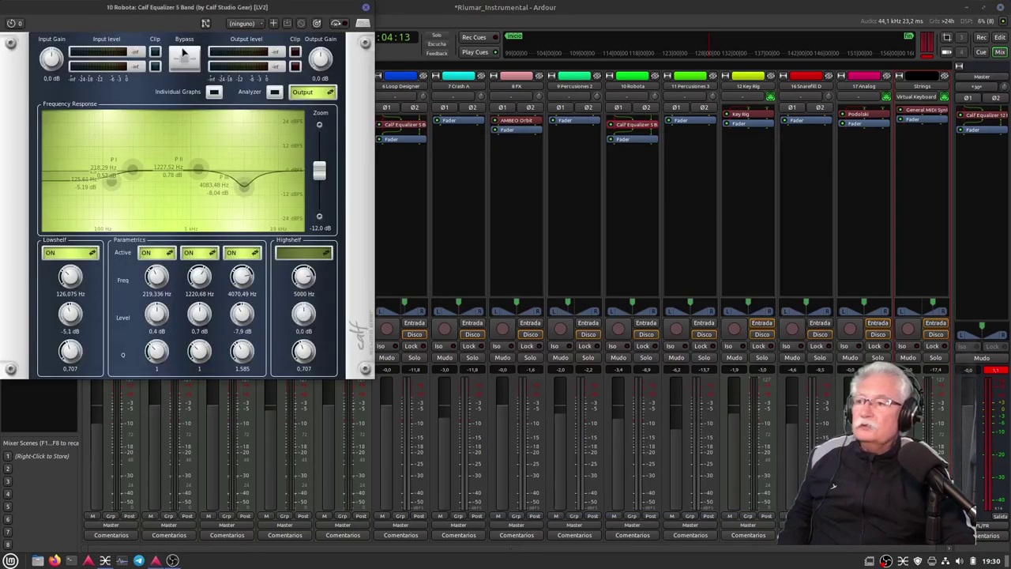
pyautogui.moveTo(168, 7); pyautogui.dragTo(538, 162)
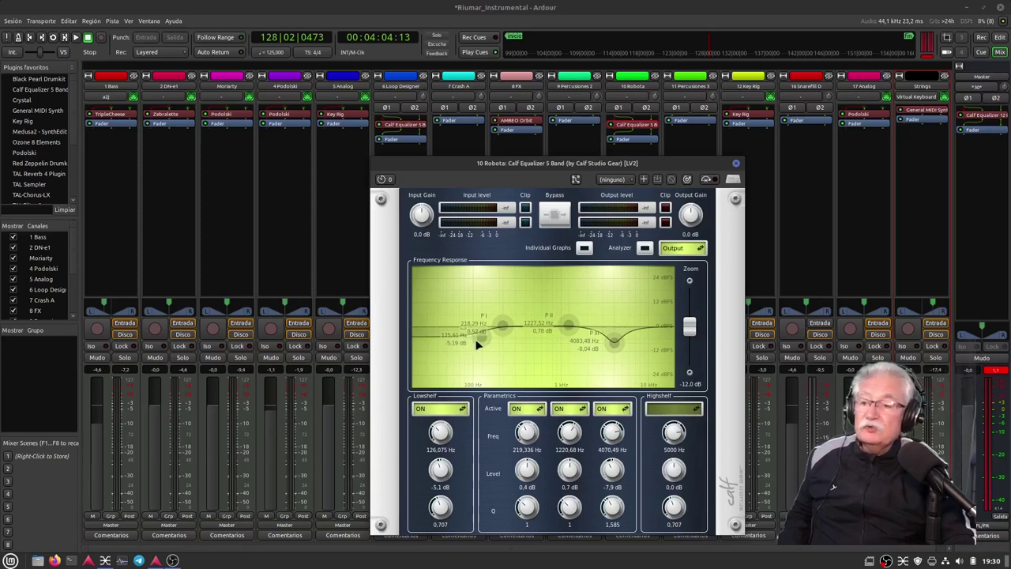
pyautogui.moveTo(478, 338)
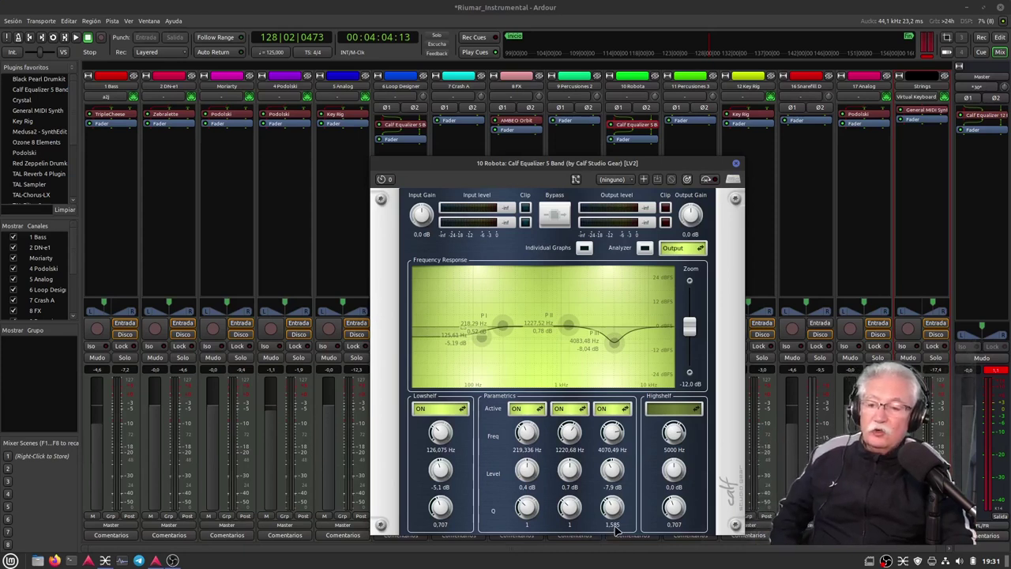
pyautogui.moveTo(612, 339)
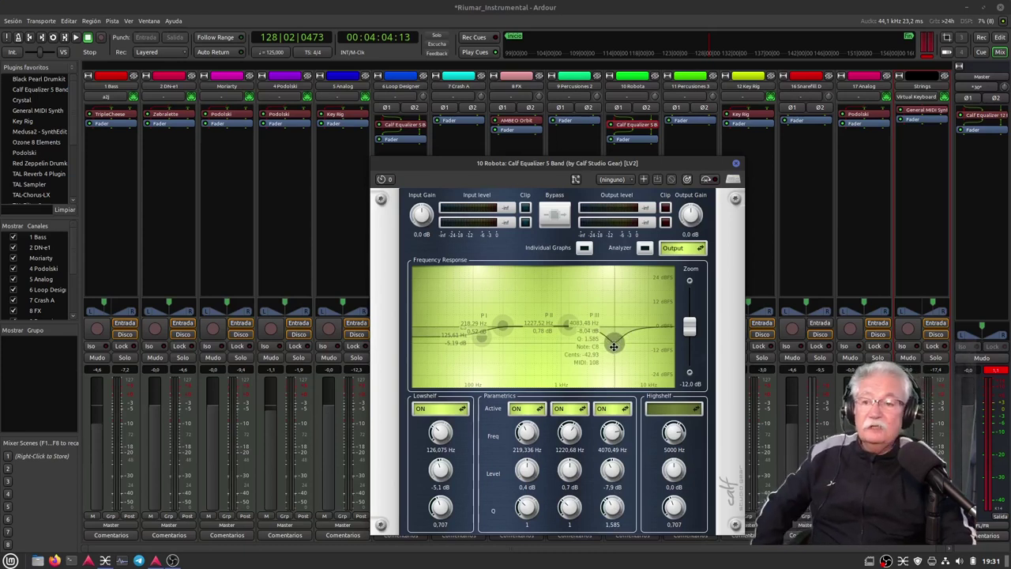
pyautogui.click(737, 165)
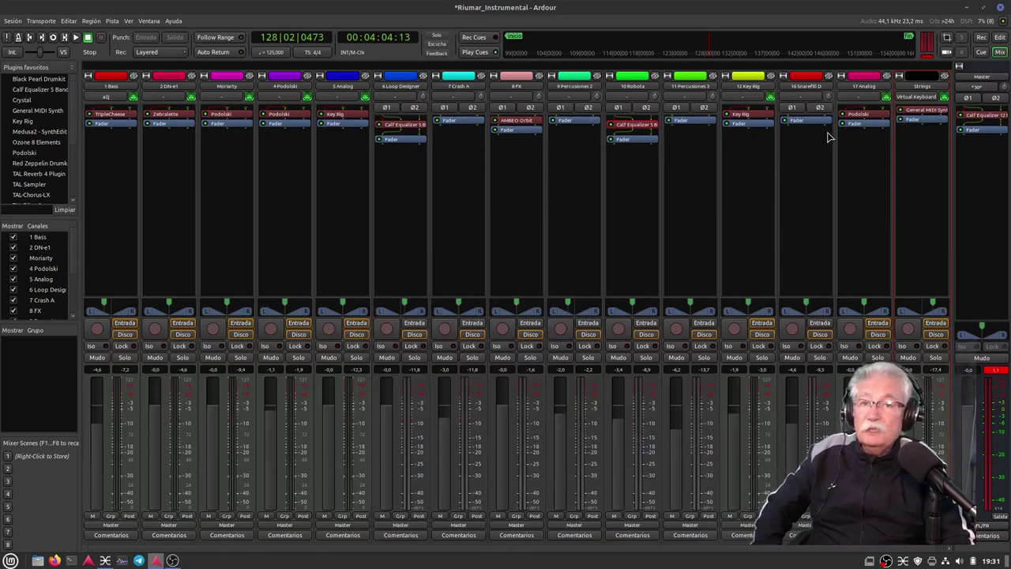
# Return to the editor and bring the Master, 1 Bass, 2 DN-e1 and Moriarty tracks into view
pyautogui.click(999, 38)
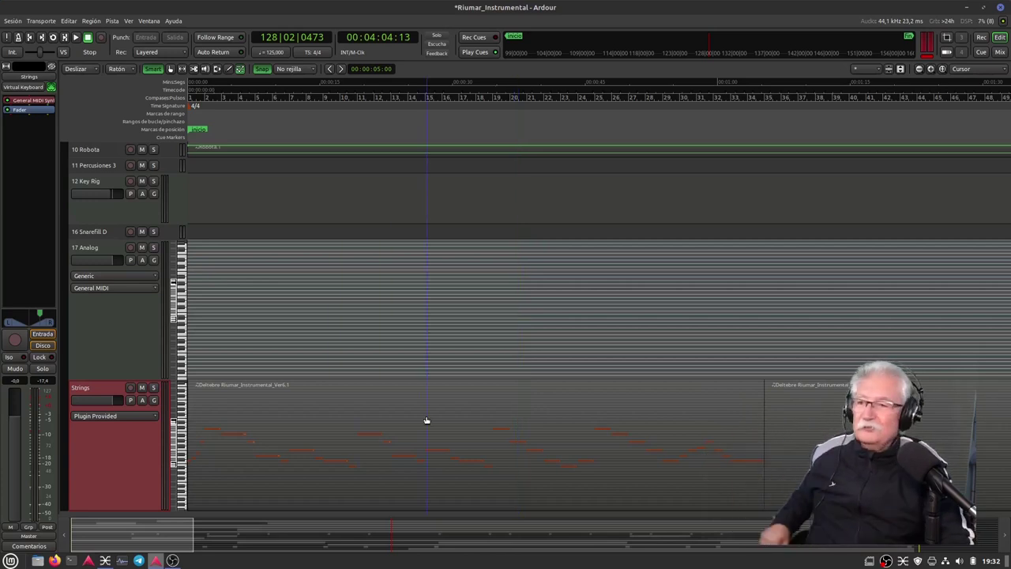
pyautogui.scroll(2, 424, 417)
pyautogui.scroll(5, 424, 417)
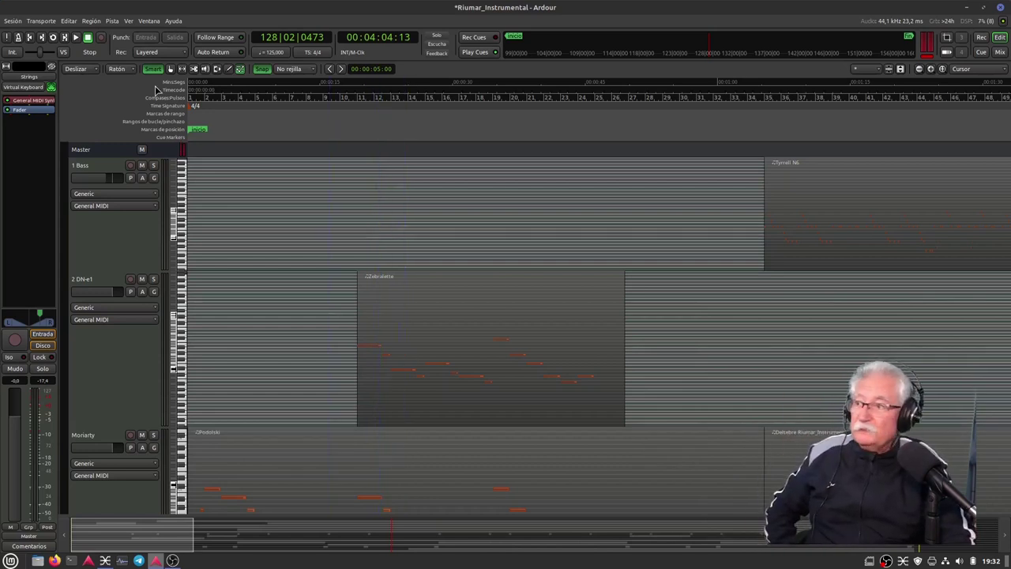
# Play the session from its start and examine the opening notes of the 2 DN-e1 and Moriarty tracks
pyautogui.click(30, 38)
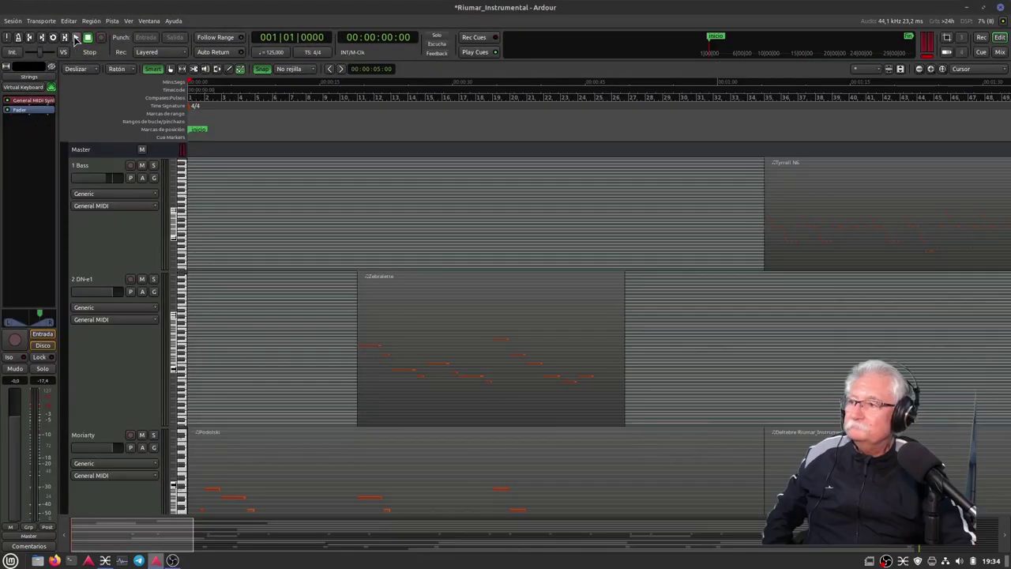
pyautogui.click(76, 37)
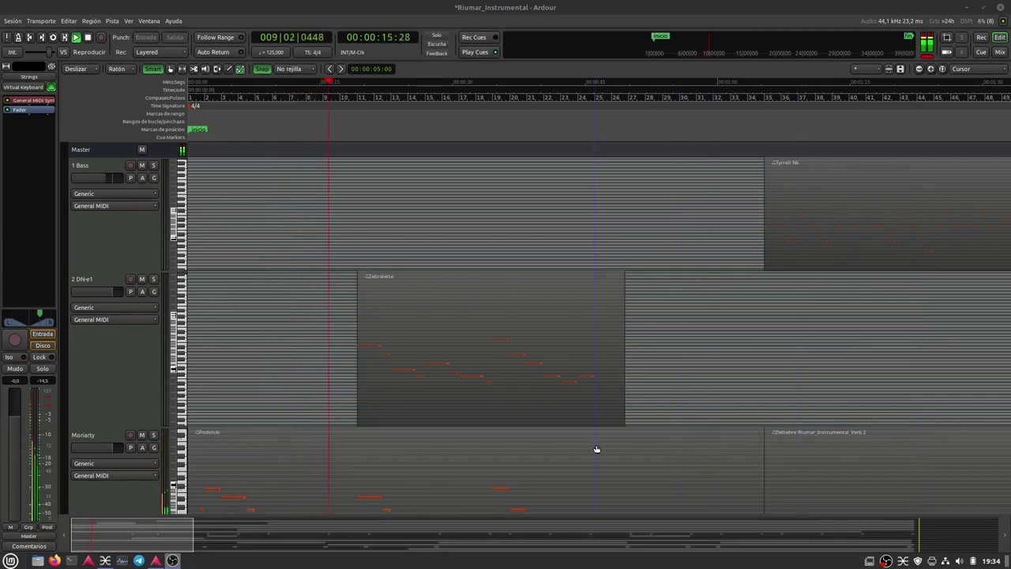
pyautogui.scroll(-1, 597, 449)
pyautogui.scroll(-5, 597, 449)
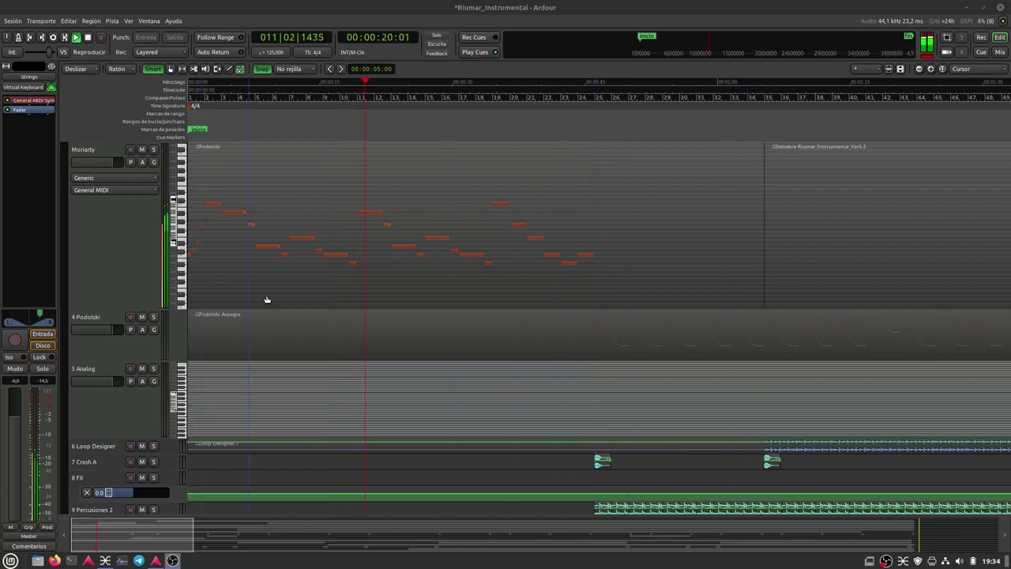
pyautogui.scroll(3, 267, 297)
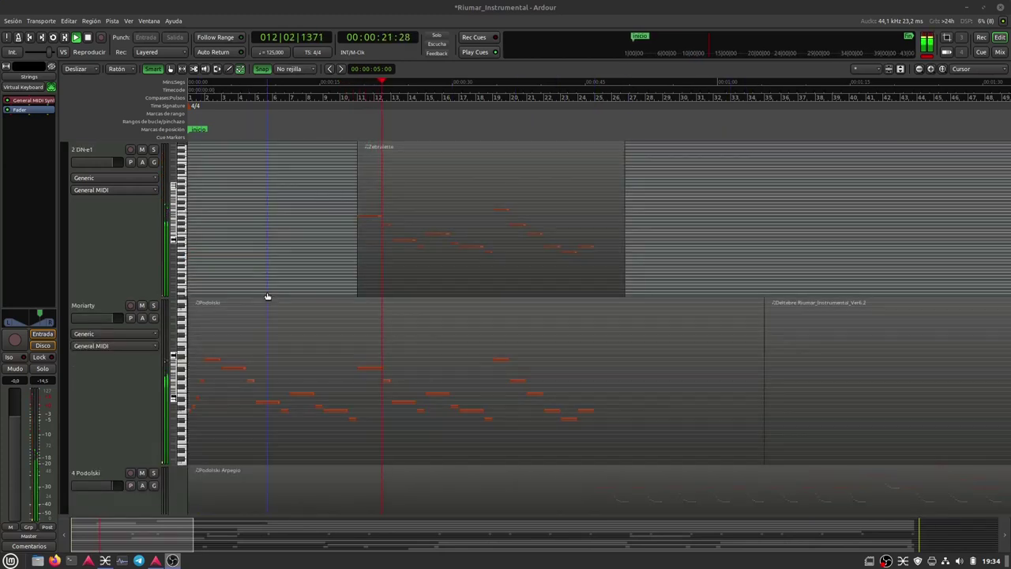
pyautogui.scroll(3, 299, 258)
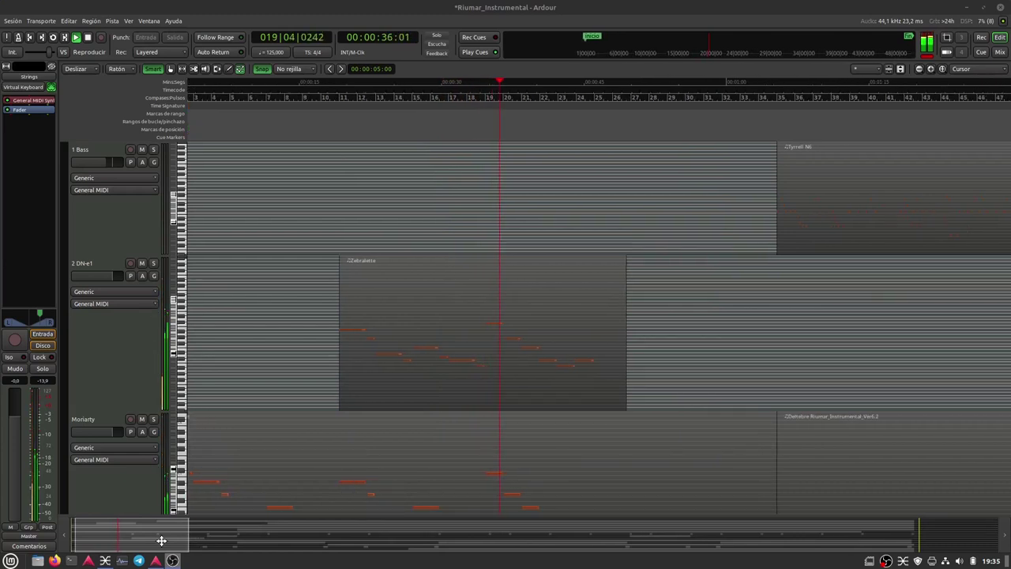
# Widen the timeline view to about bar 68 and enlarge the 4 Podolski track to show its arpeggio notes
pyautogui.scroll(-5, 162, 540)
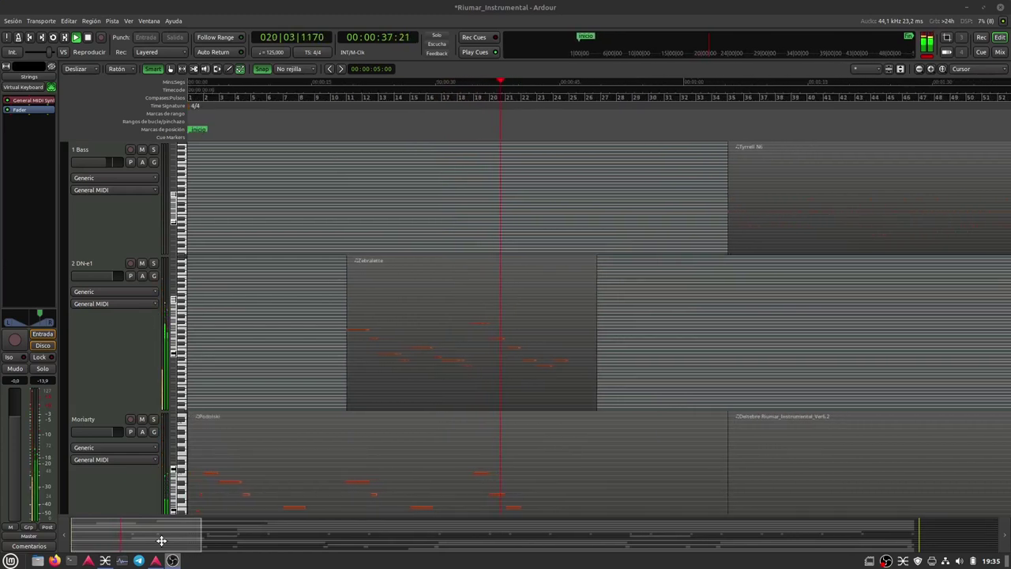
pyautogui.scroll(-5, 162, 541)
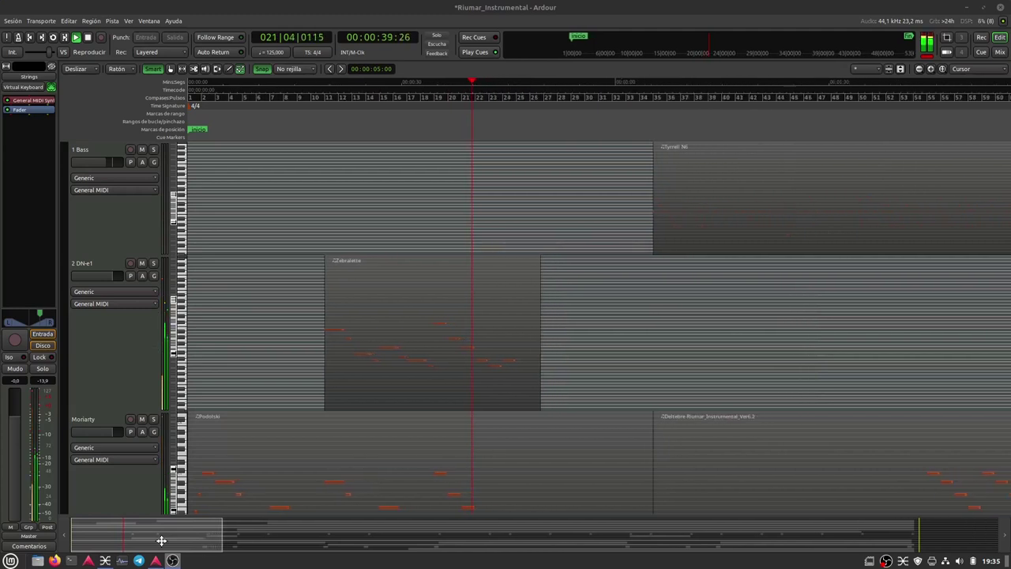
pyautogui.scroll(-5, 161, 540)
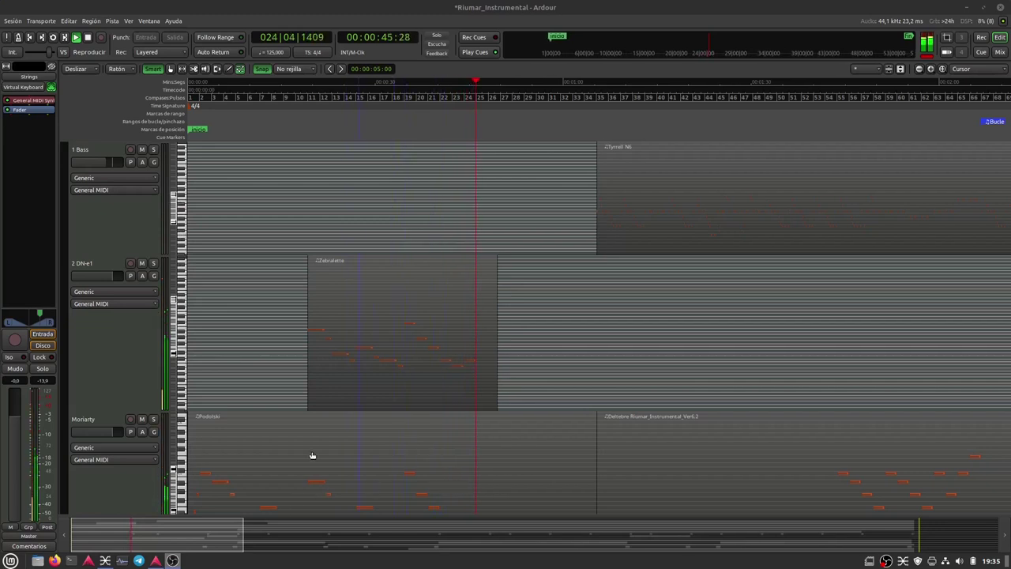
pyautogui.scroll(-5, 479, 361)
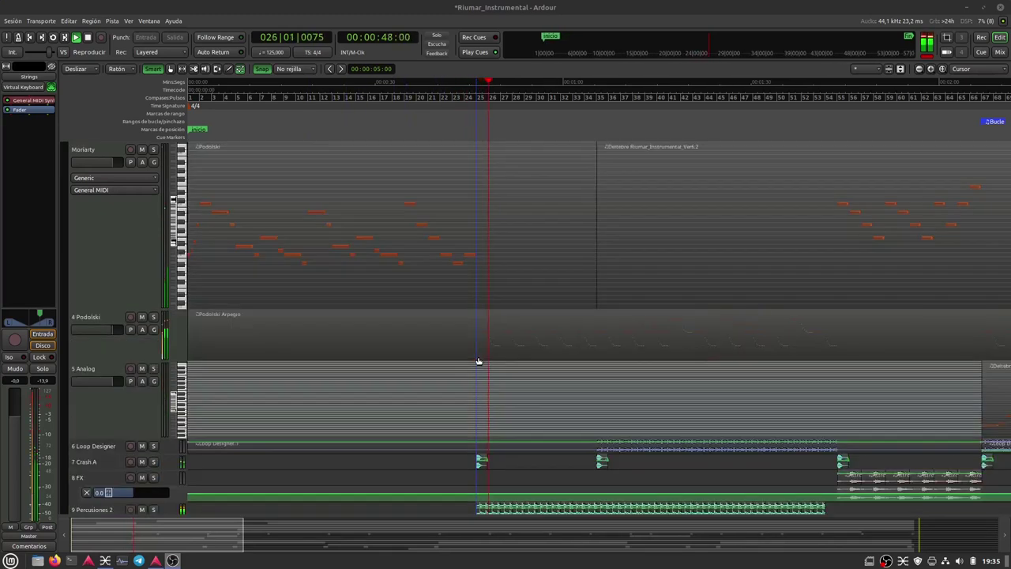
pyautogui.moveTo(145, 364); pyautogui.dragTo(133, 452)
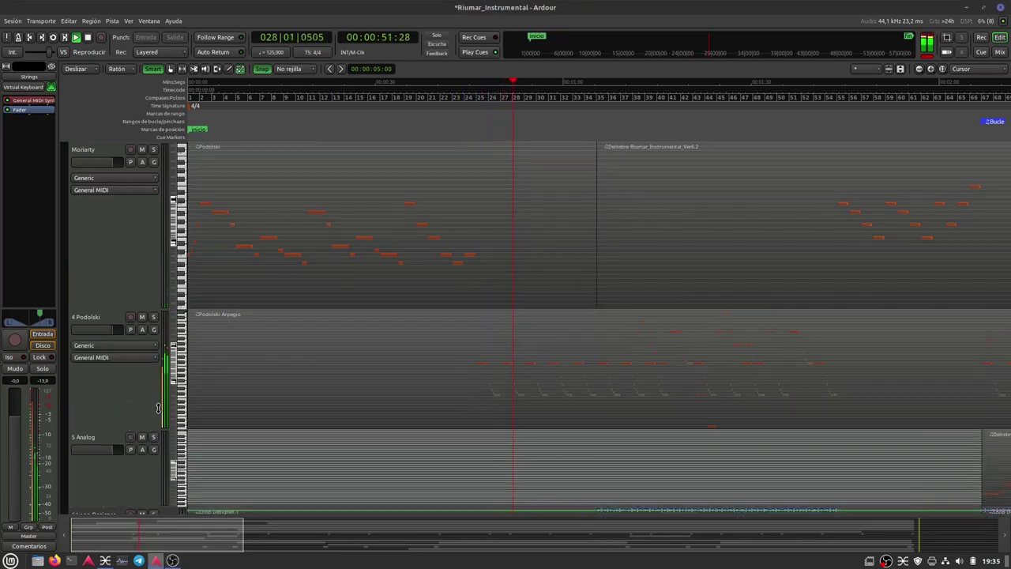
# During playback, examine the tracks from 5 Analog down to Strings and back up to 1 Bass, 2 DN-e1 and Moriarty
pyautogui.scroll(-6, 266, 365)
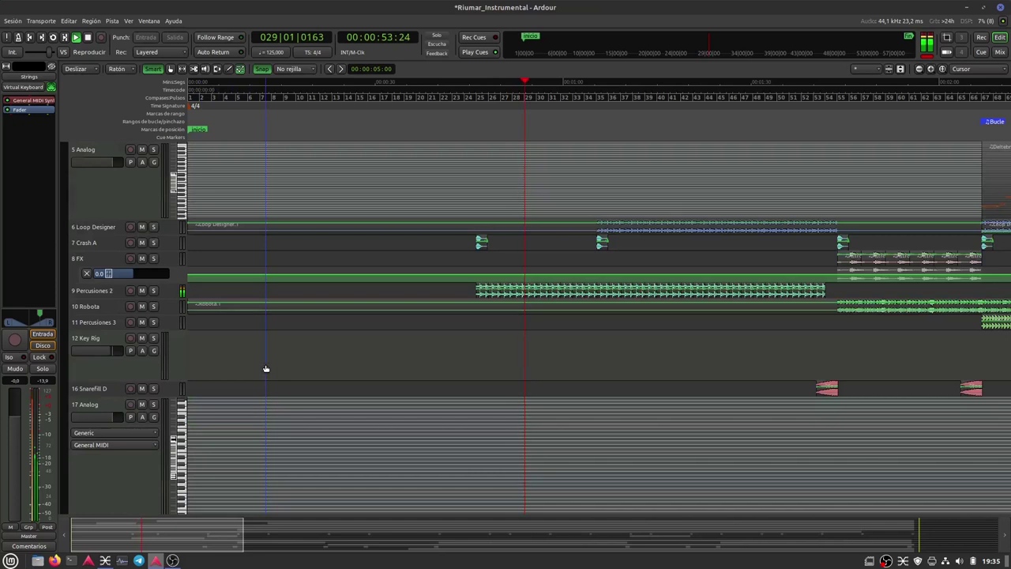
pyautogui.scroll(-2, 209, 417)
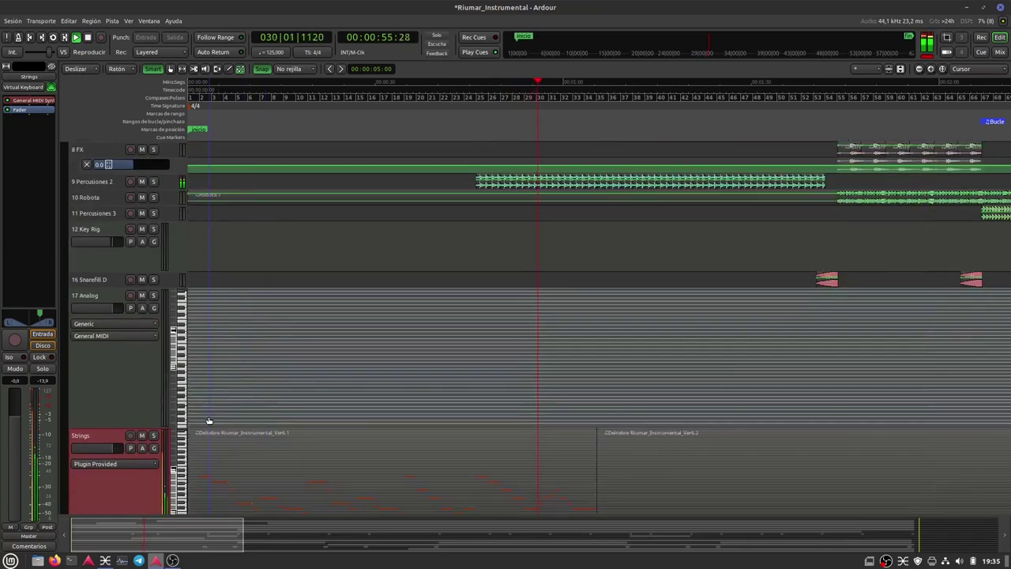
pyautogui.scroll(-1, 209, 415)
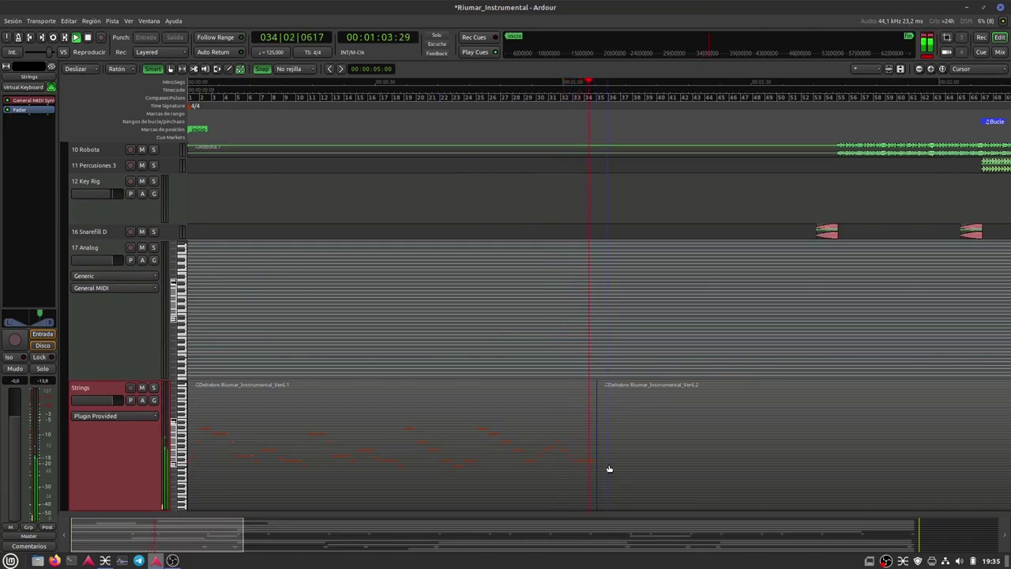
pyautogui.scroll(10, 626, 432)
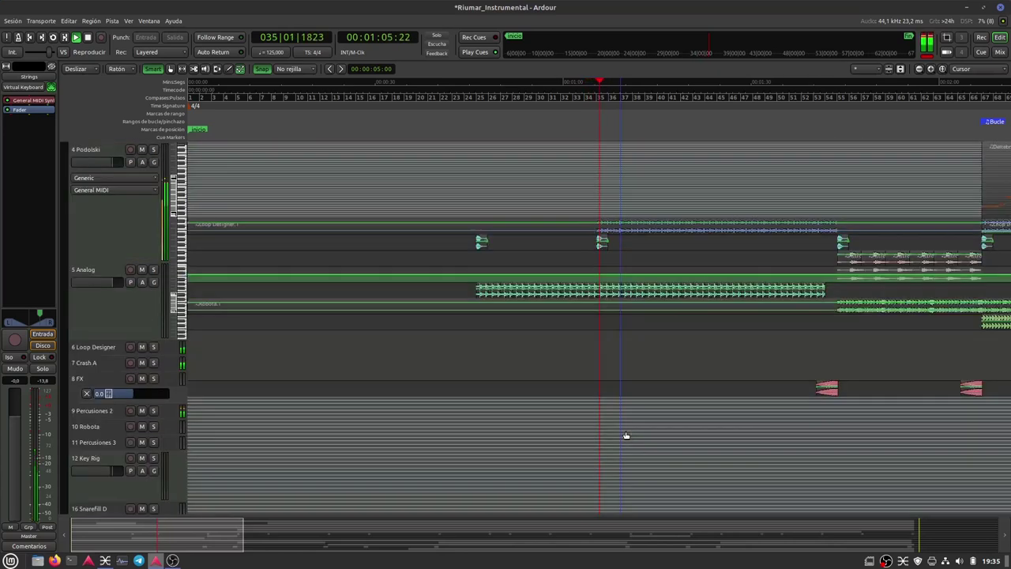
pyautogui.scroll(1, 625, 436)
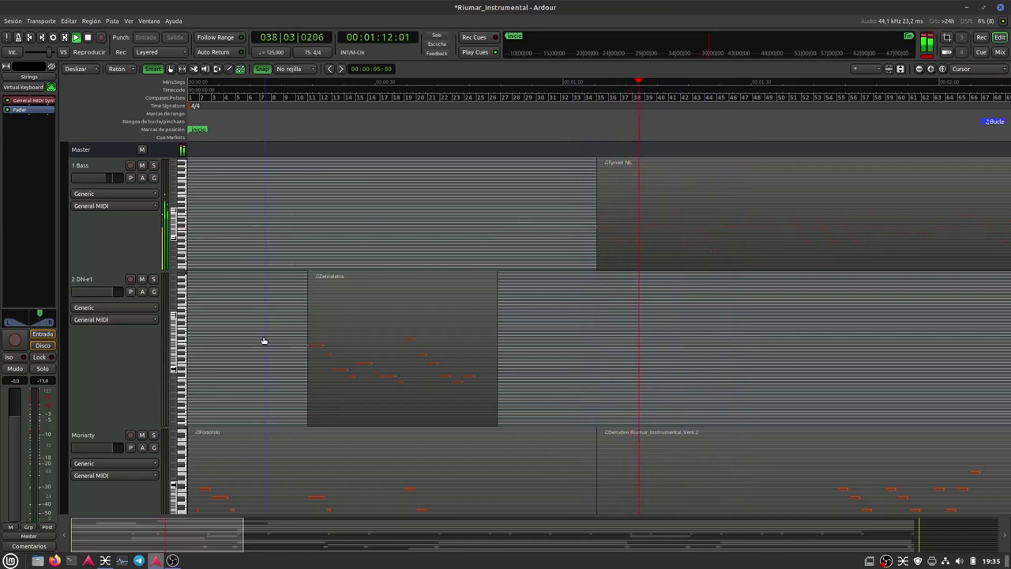
pyautogui.scroll(-1, 264, 340)
pyautogui.scroll(-3, 264, 340)
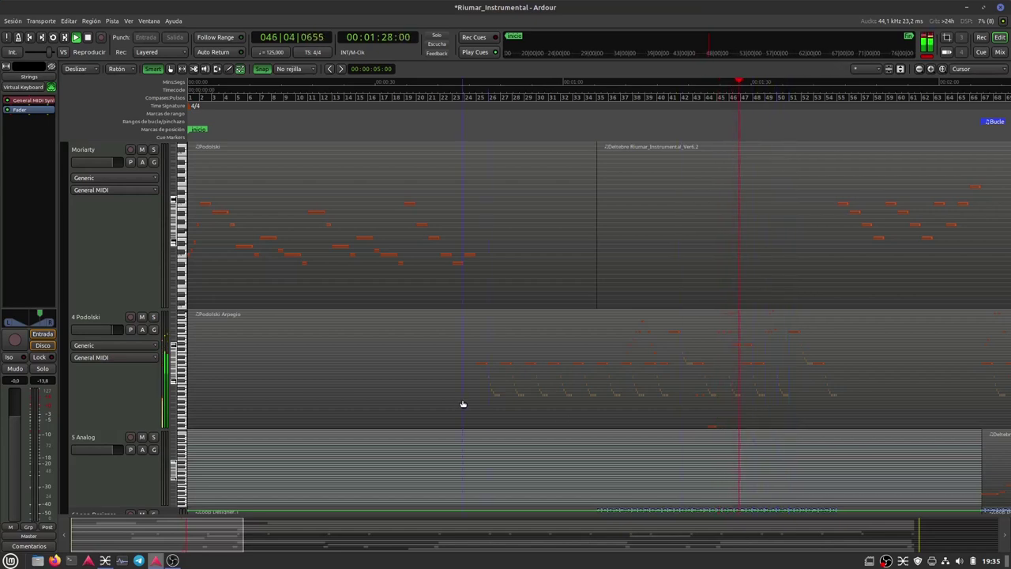
pyautogui.scroll(1, 463, 404)
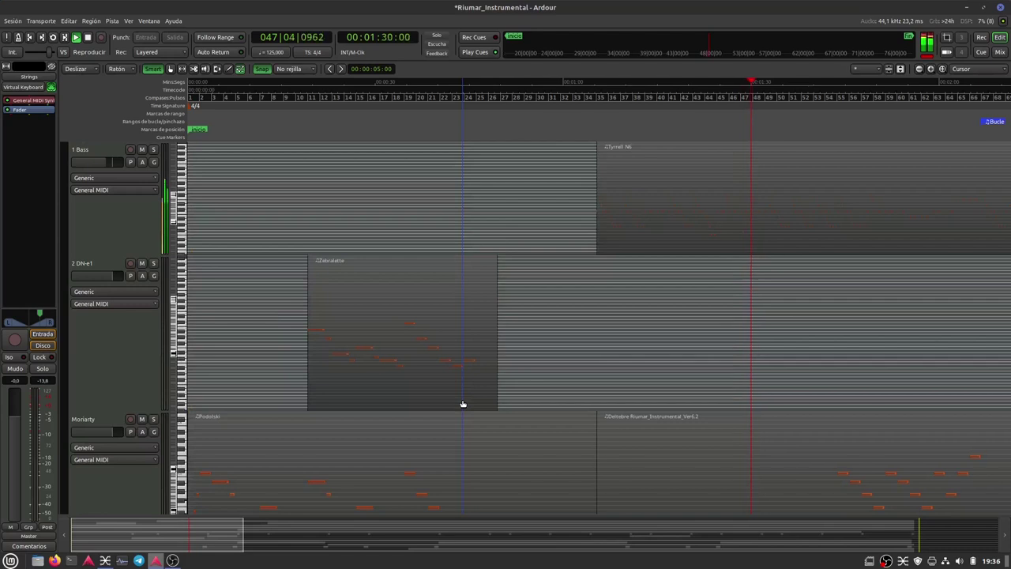
pyautogui.scroll(1, 463, 404)
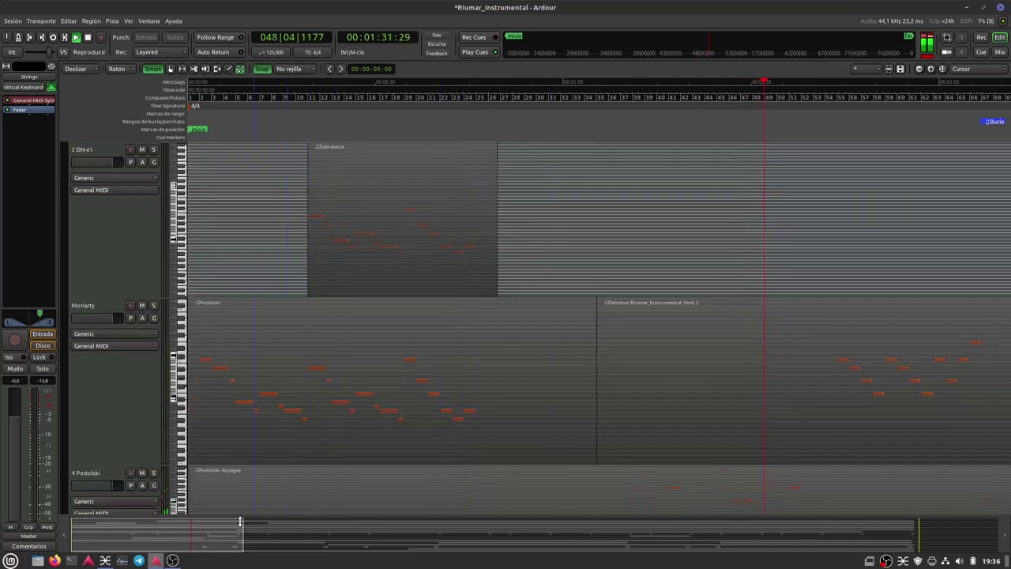
# Shift the timeline view to about bars 34 to 99 and examine the Moriarty and 2 DN-e1 regions there
pyautogui.moveTo(146, 531); pyautogui.dragTo(241, 542)
pyautogui.scroll(-10, 278, 481)
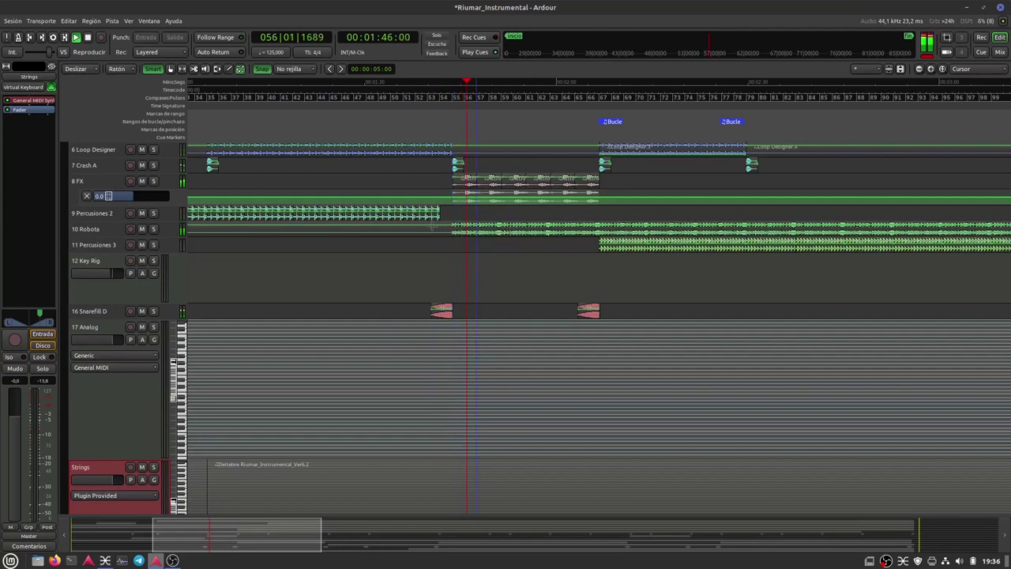
pyautogui.scroll(5, 385, 267)
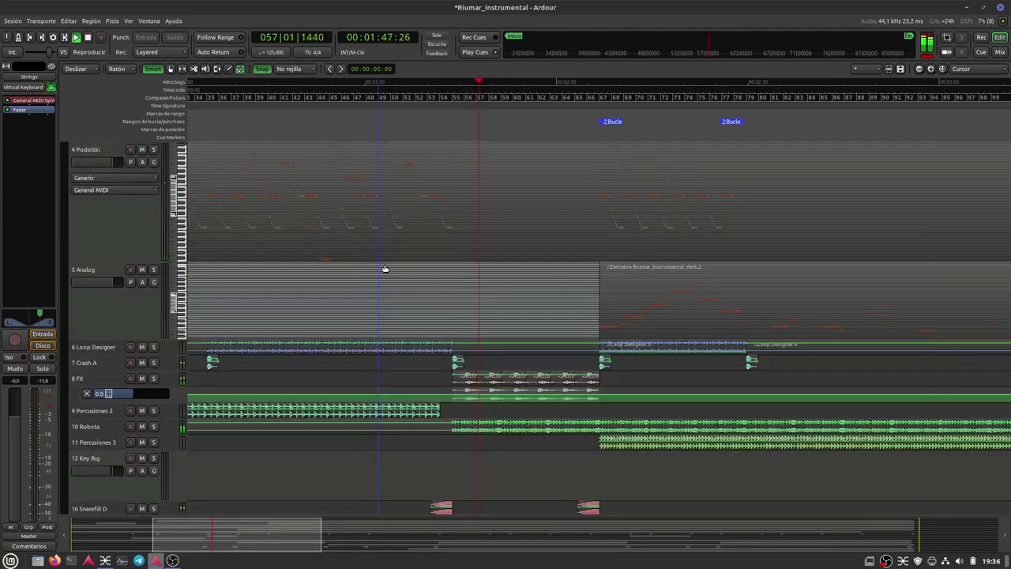
pyautogui.scroll(5, 385, 268)
pyautogui.scroll(-5, 385, 268)
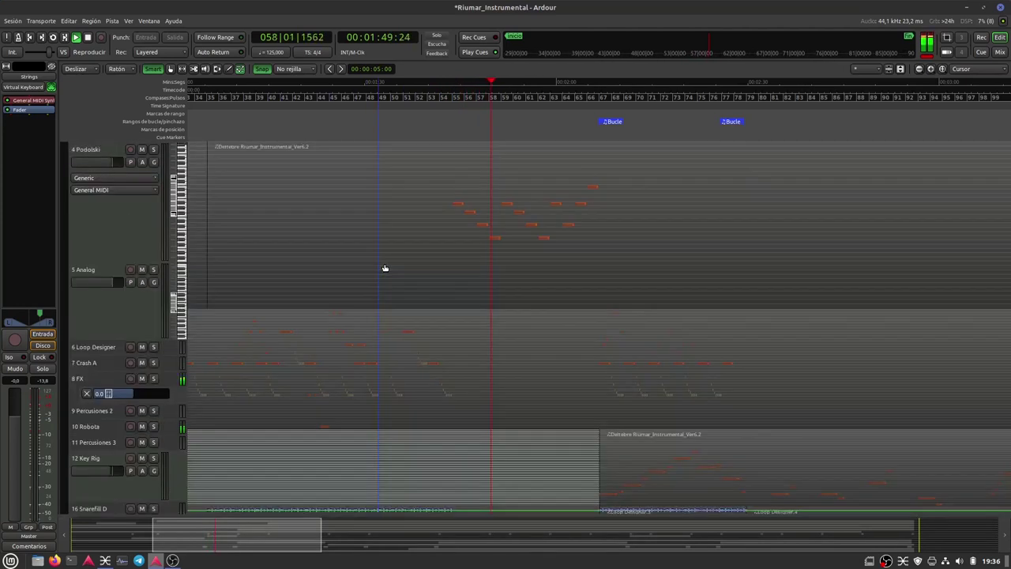
pyautogui.scroll(-5, 385, 268)
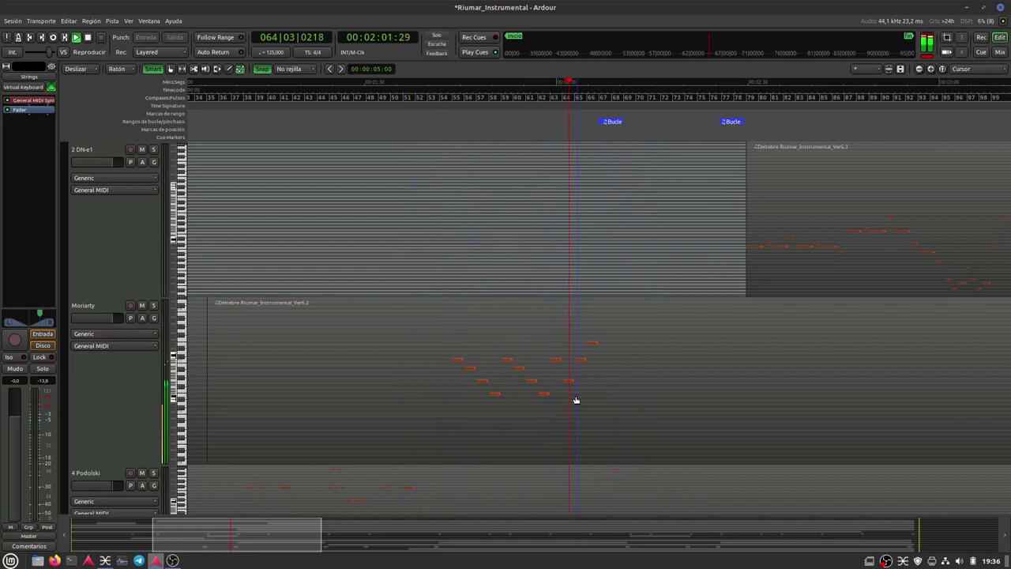
pyautogui.scroll(3, 577, 399)
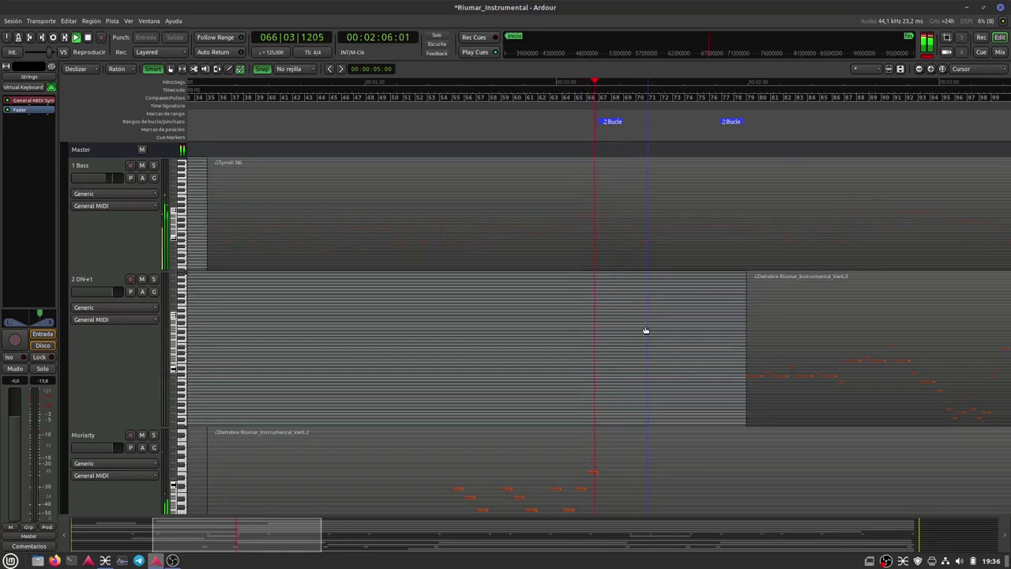
# Bring the 5 Analog track into view and enlarge it to show its notes from bar 67 onward
pyautogui.scroll(-3, 658, 440)
pyautogui.scroll(-5, 656, 442)
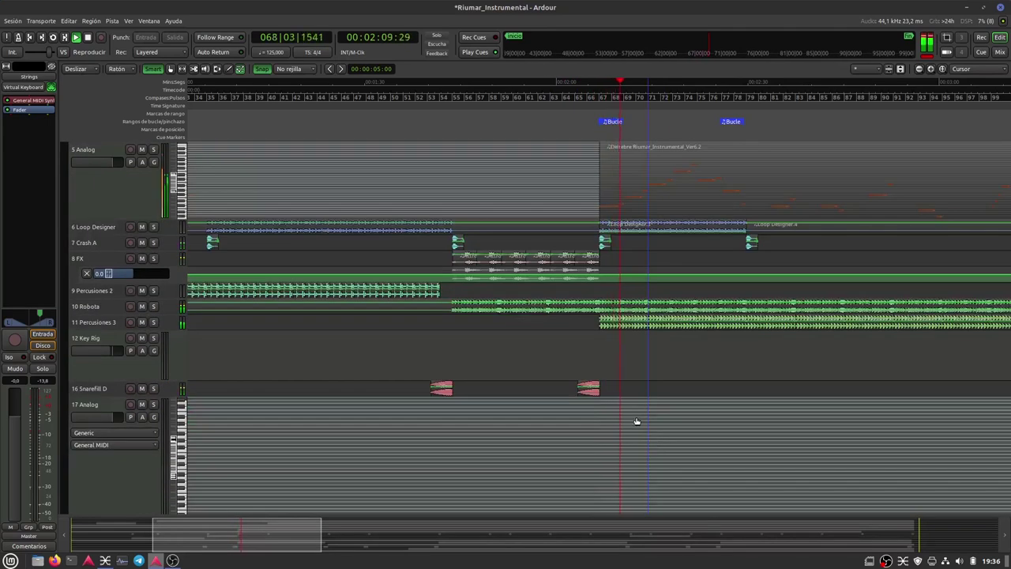
pyautogui.scroll(2, 638, 420)
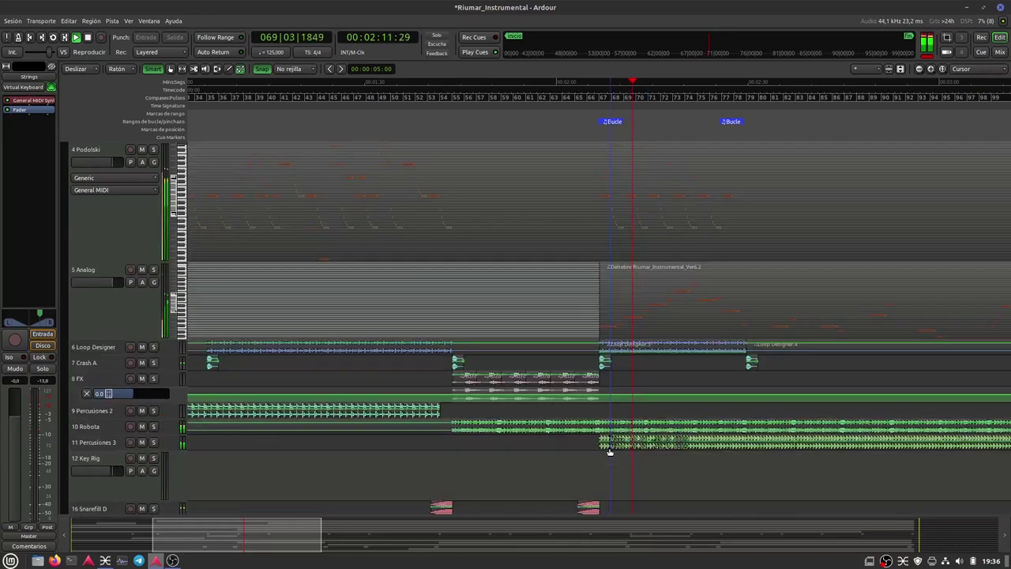
pyautogui.moveTo(114, 337); pyautogui.dragTo(101, 464)
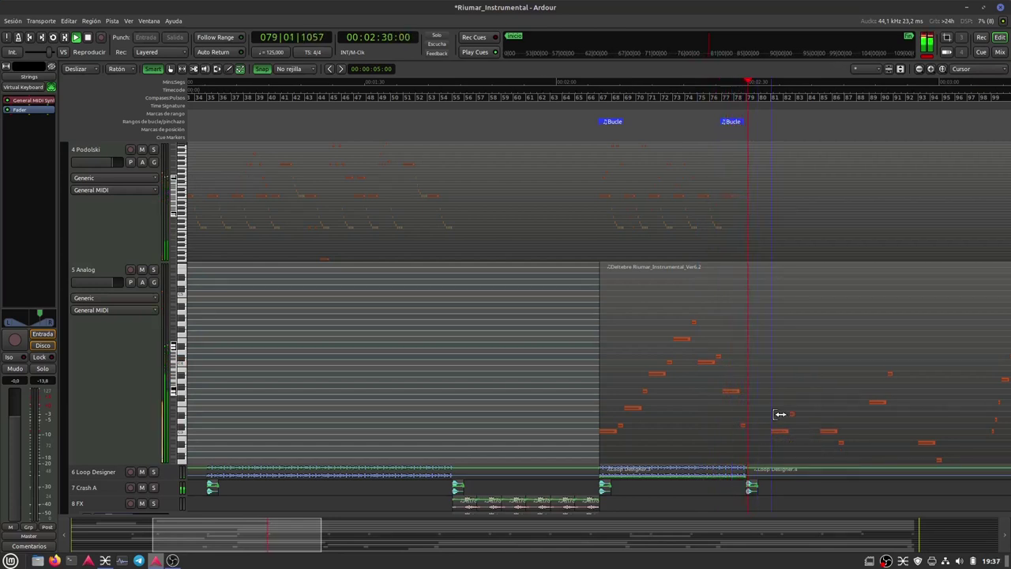
# Look over the tracks from 1 Bass down to Strings during playback, and deselect the Strings track
pyautogui.scroll(5, 777, 359)
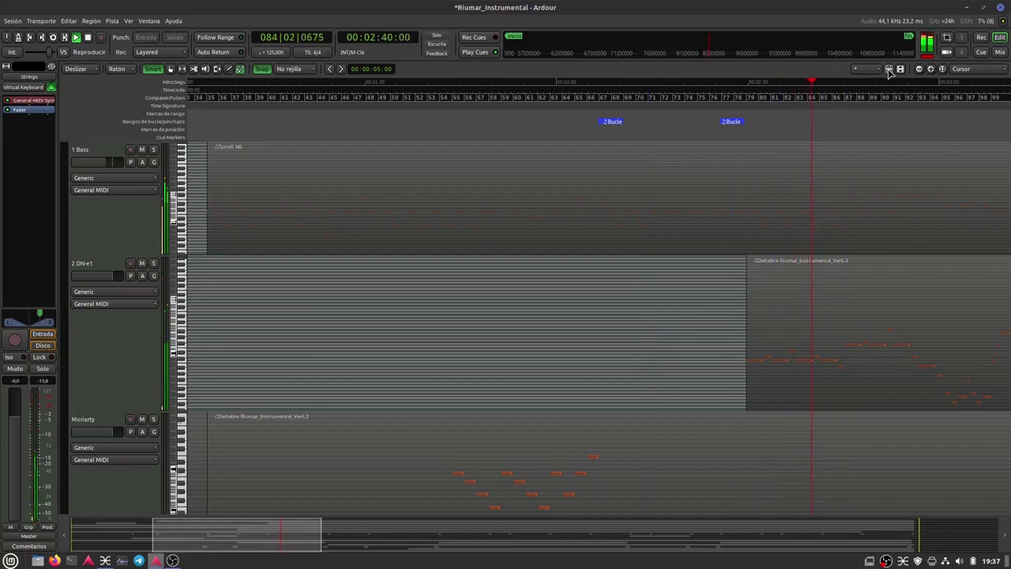
pyautogui.scroll(-8, 305, 343)
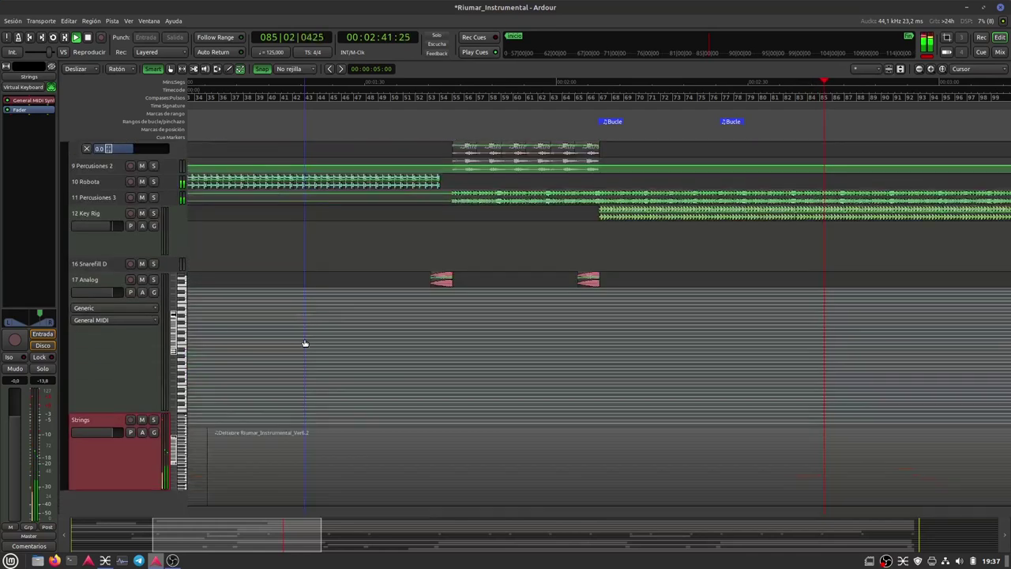
pyautogui.click(130, 492)
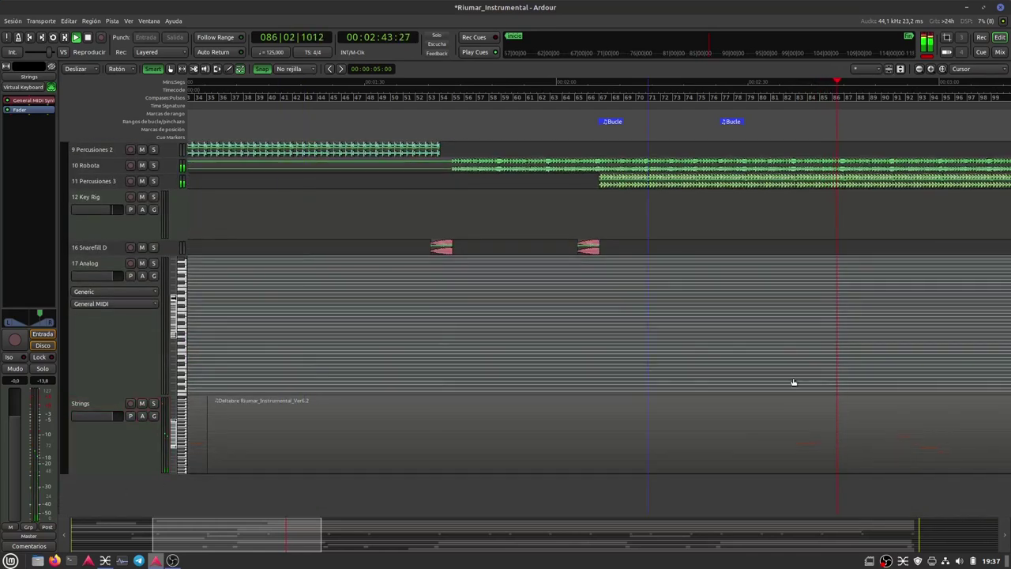
pyautogui.scroll(1, 799, 373)
pyautogui.scroll(6, 802, 370)
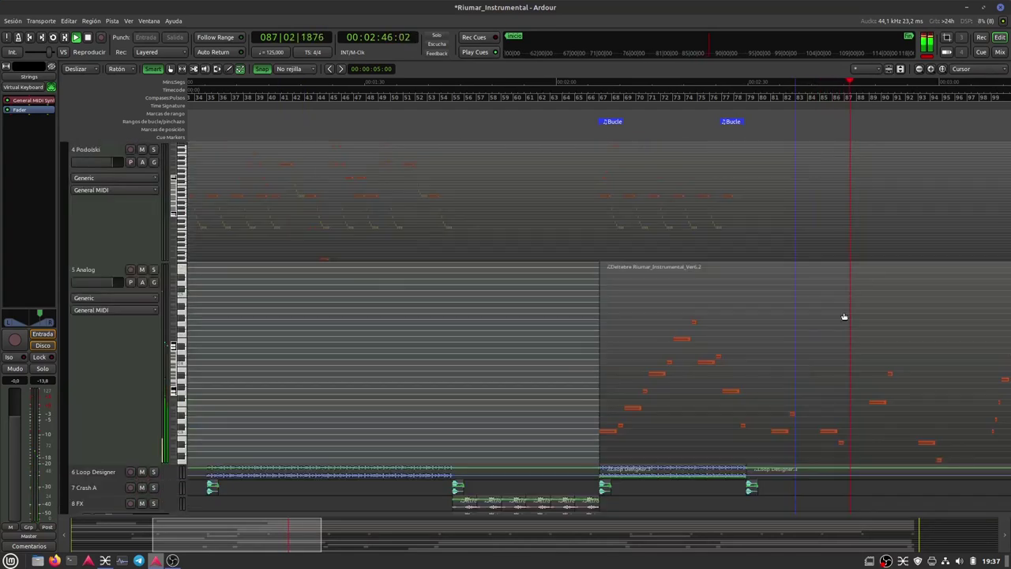
# Shrink all tracks to their smallest height so the whole arrangement fits in the editor
pyautogui.click(889, 70)
pyautogui.click(889, 70)
pyautogui.click(889, 70)
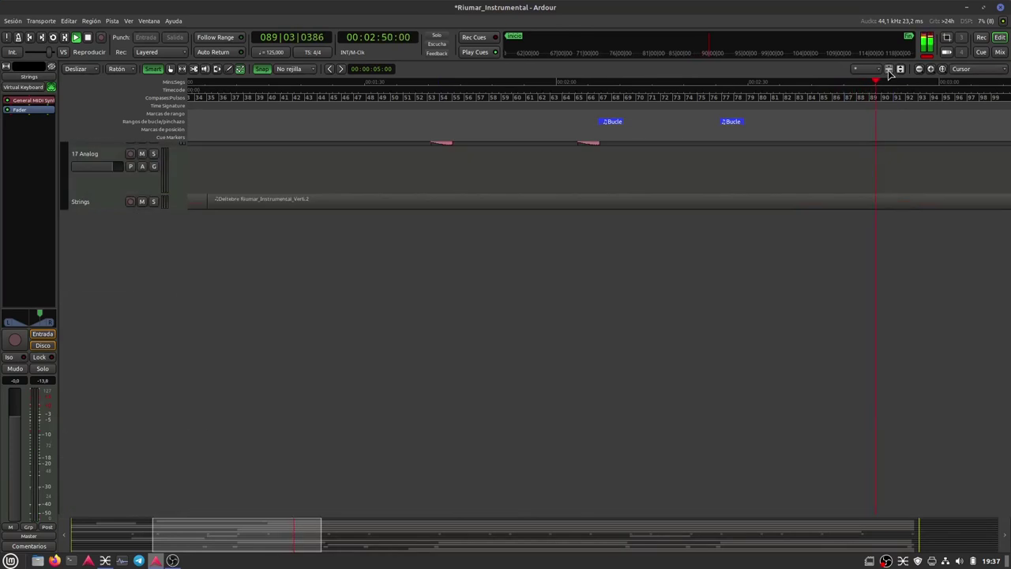
pyautogui.click(889, 69)
pyautogui.click(889, 70)
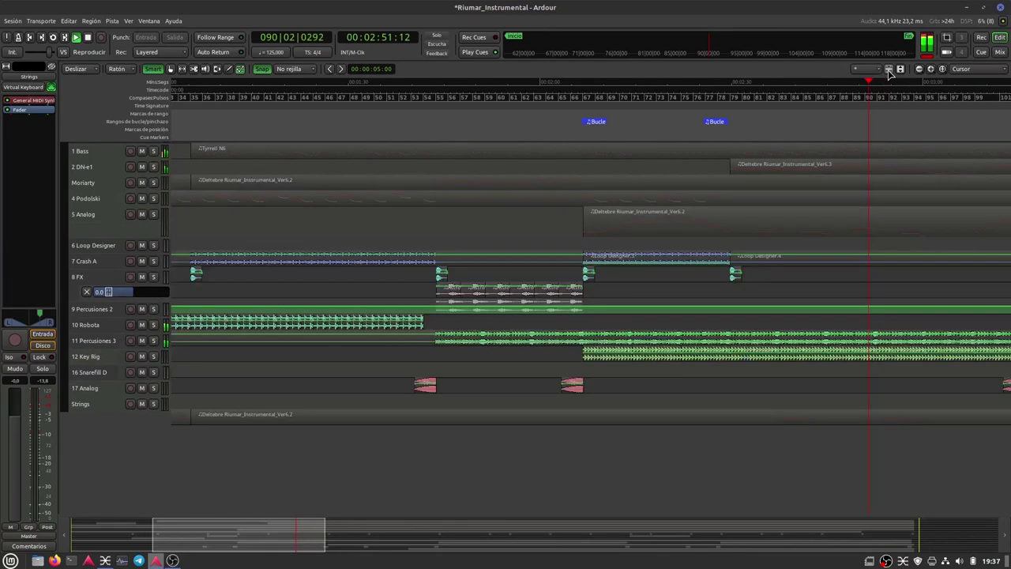
pyautogui.click(889, 70)
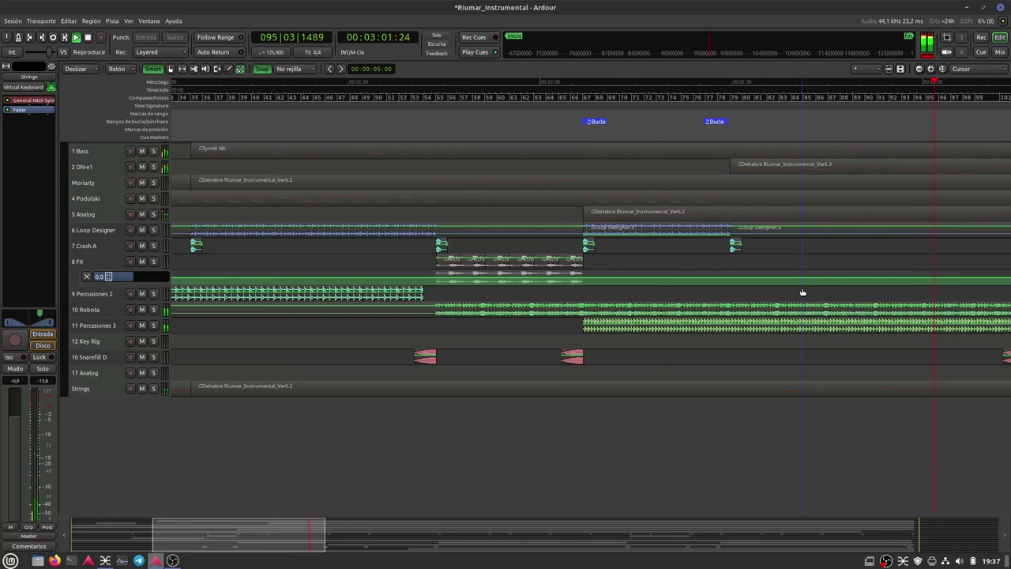
# Bring the Master track into view and increase the height of all tracks
pyautogui.scroll(-3, 801, 291)
pyautogui.scroll(4, 802, 291)
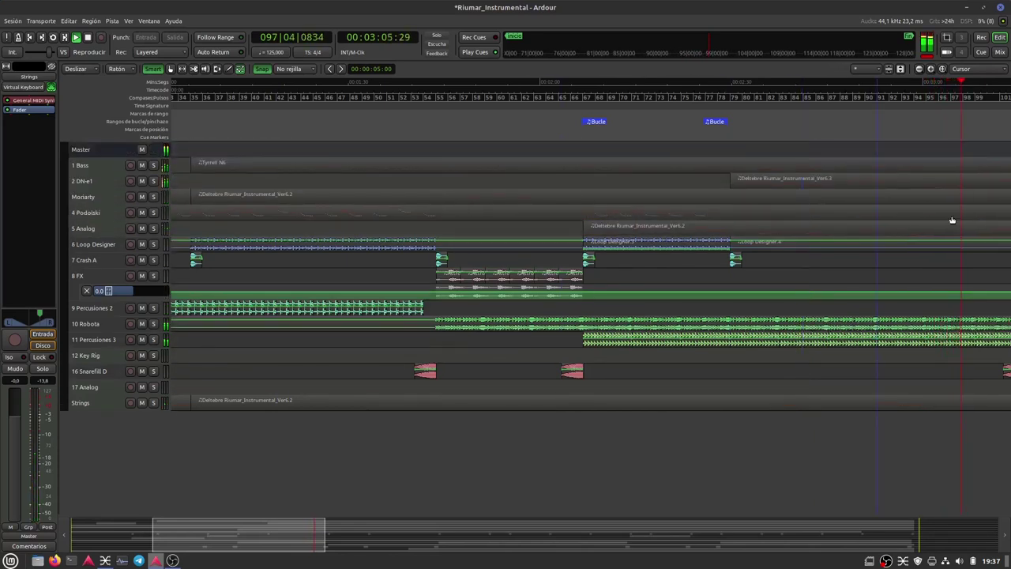
pyautogui.click(901, 69)
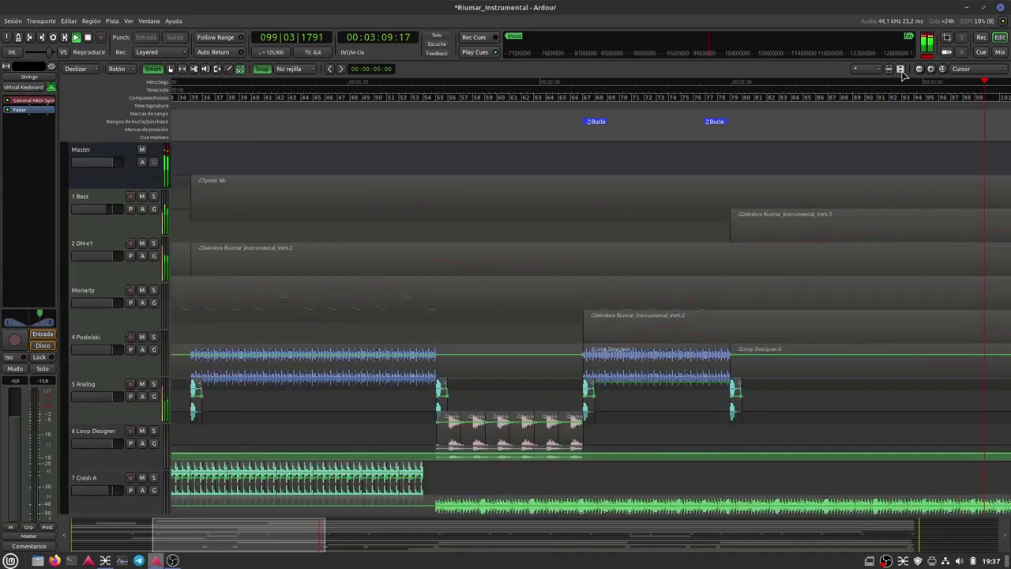
# Reduce the height of all tracks so that those from Master down to 10 Robota fit in the editor
pyautogui.click(901, 69)
pyautogui.click(890, 70)
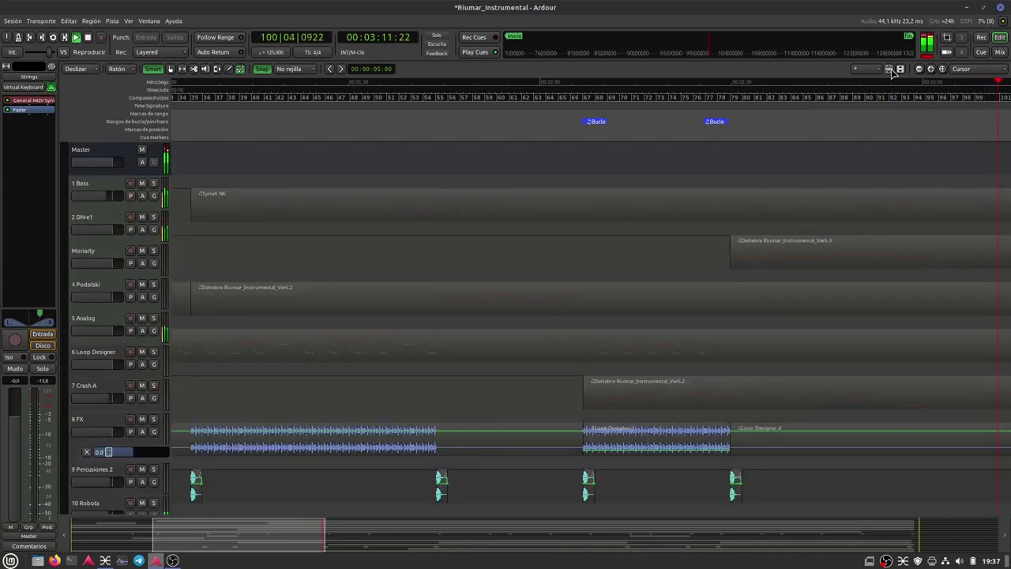
pyautogui.click(890, 69)
# Follow the playback from bar 101 to bar 143, looking over the tracks between Master and Strings
pyautogui.moveTo(234, 536); pyautogui.dragTo(278, 539)
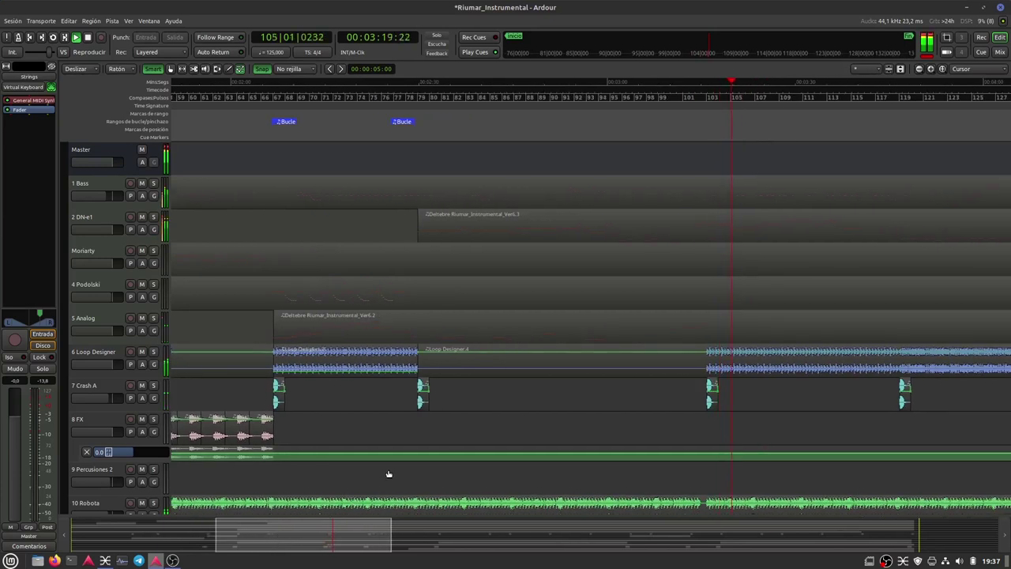
pyautogui.scroll(-3, 509, 332)
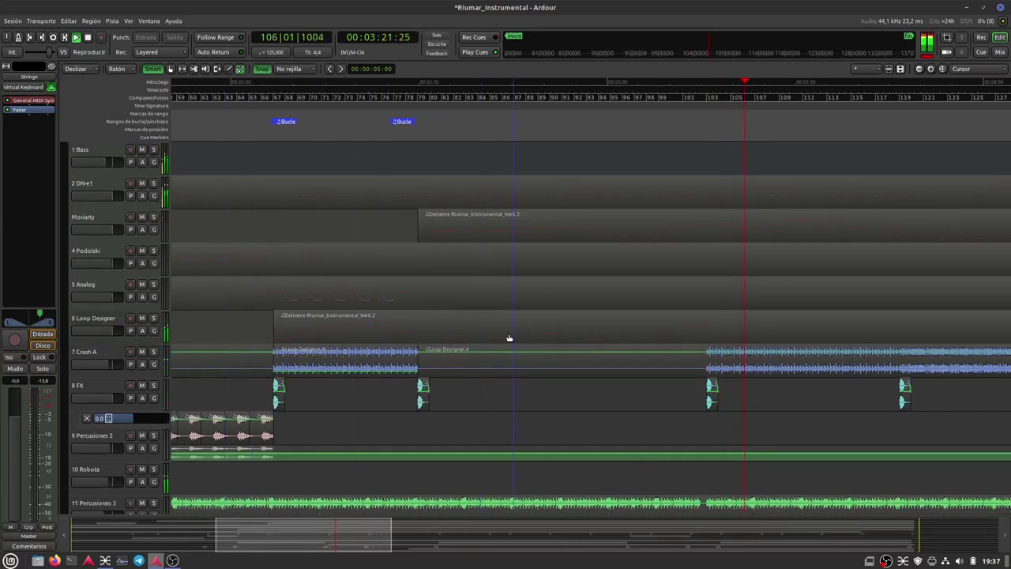
pyautogui.scroll(-1, 509, 338)
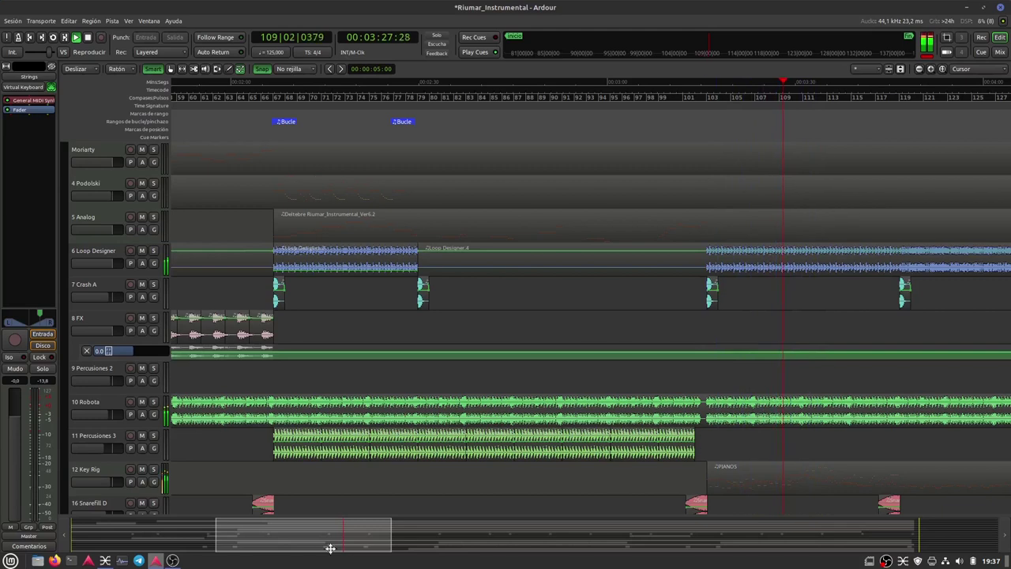
pyautogui.moveTo(282, 541); pyautogui.dragTo(295, 544)
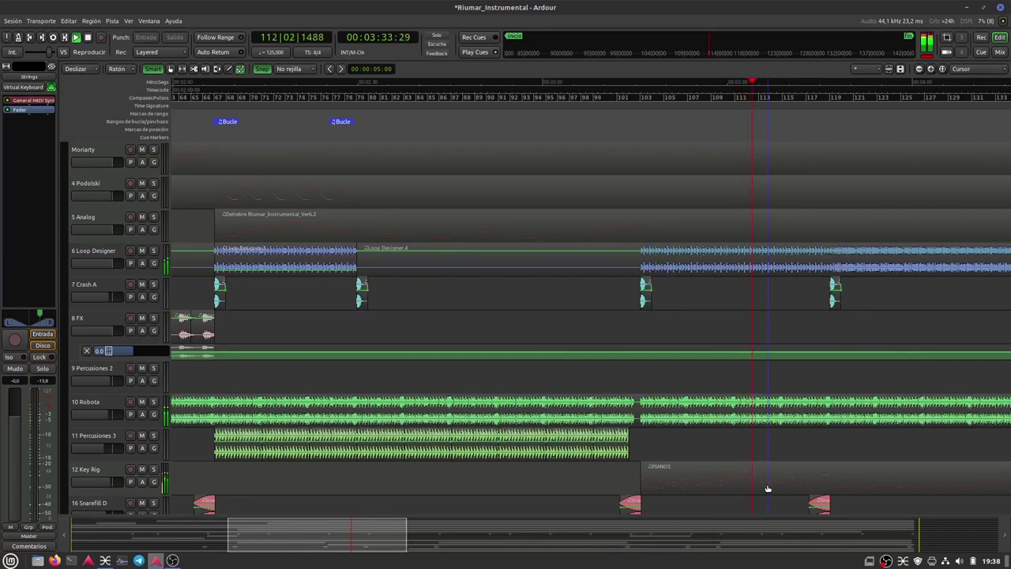
pyautogui.moveTo(276, 532); pyautogui.dragTo(296, 536)
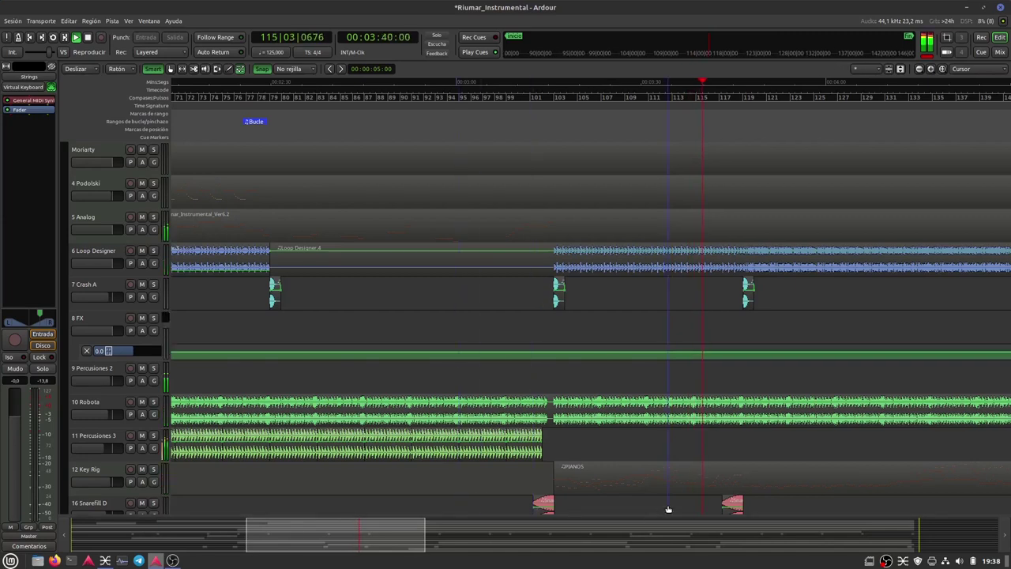
pyautogui.scroll(-2, 664, 511)
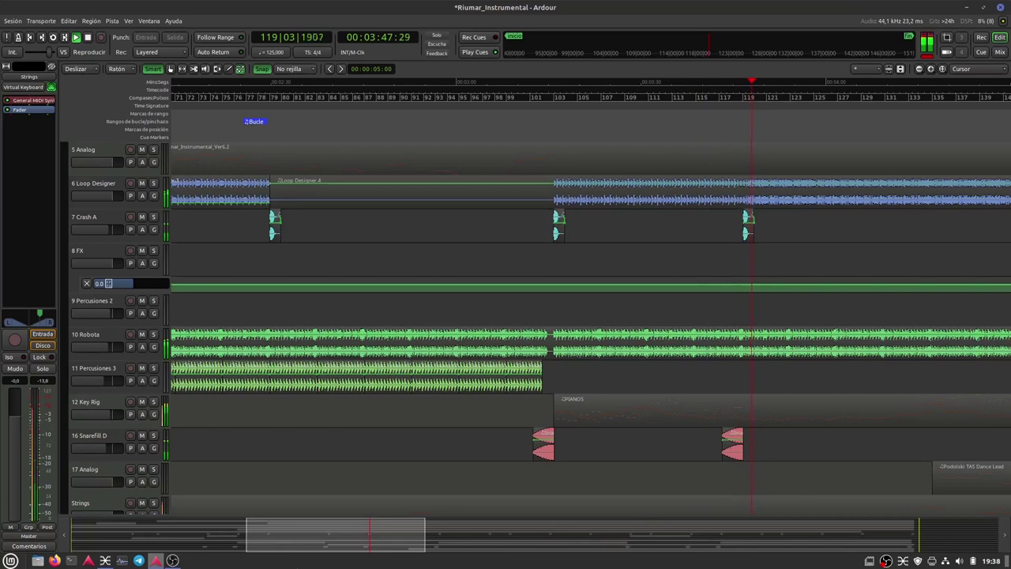
pyautogui.moveTo(306, 538); pyautogui.dragTo(357, 536)
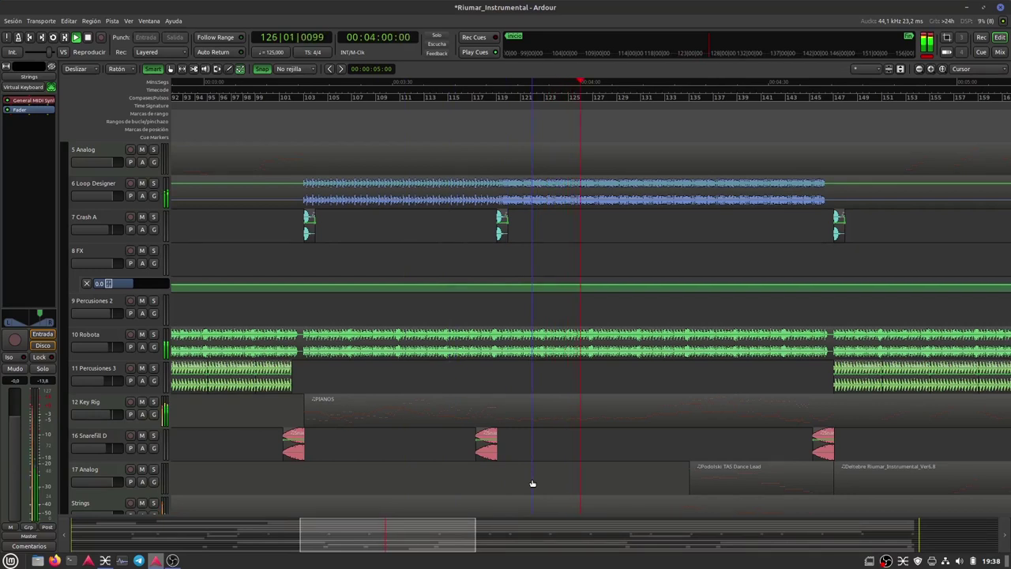
pyautogui.scroll(5, 507, 446)
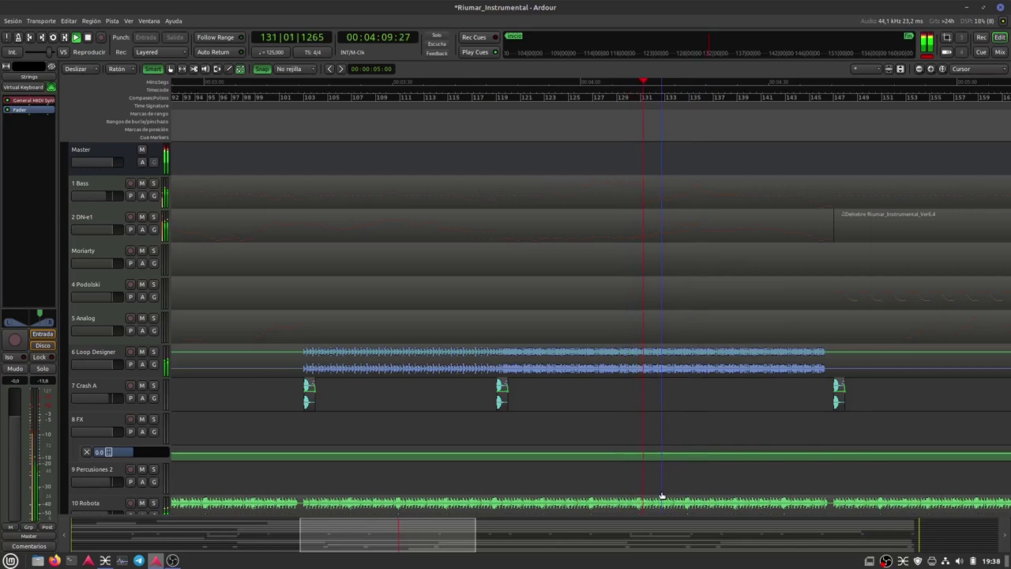
pyautogui.scroll(-4, 662, 496)
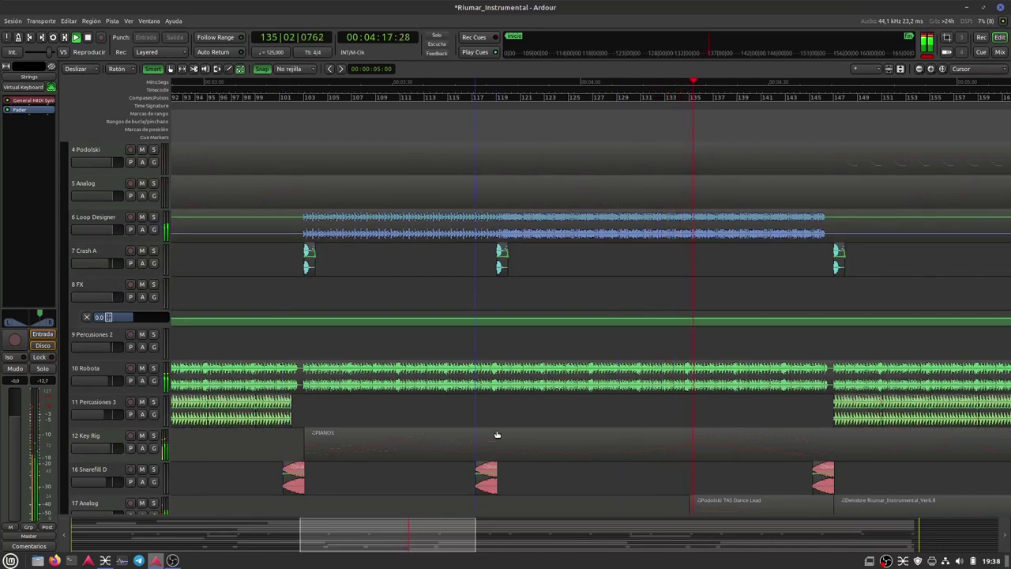
pyautogui.scroll(-2, 573, 444)
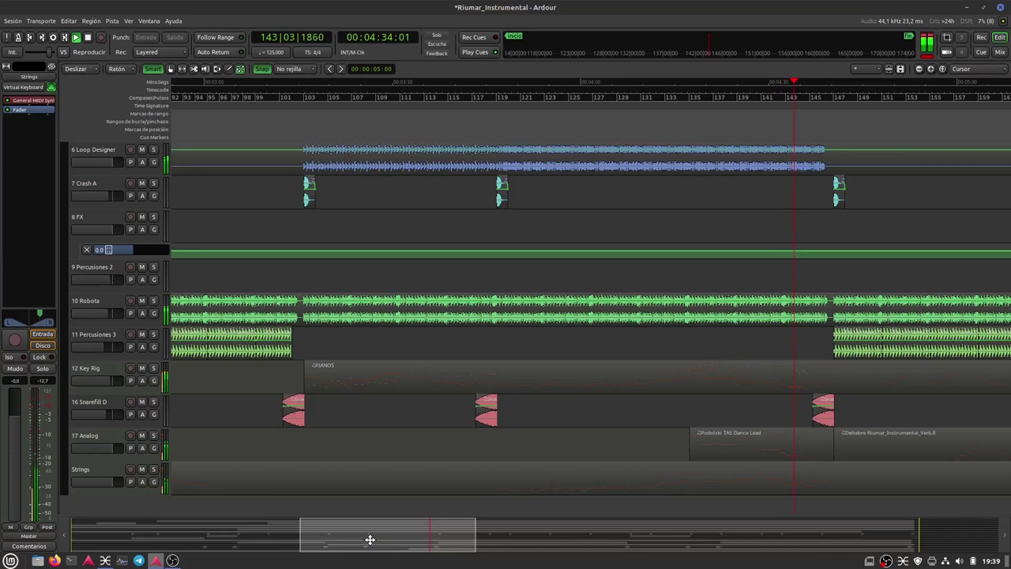
# Keep the playhead in view from bar 143 to bar 170 while checking the upper tracks and those down to Strings
pyautogui.moveTo(370, 539); pyautogui.dragTo(402, 540)
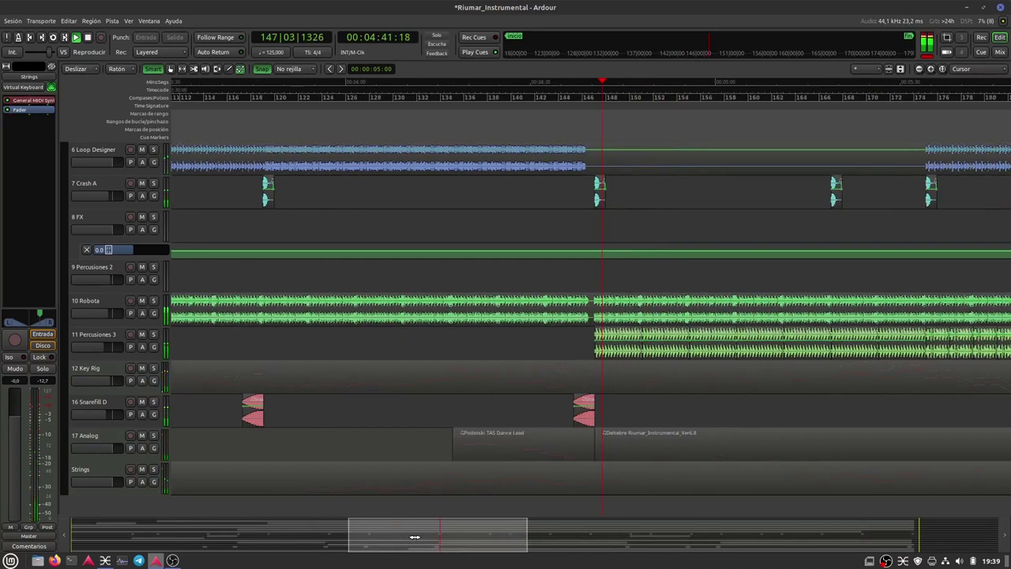
pyautogui.scroll(5, 512, 470)
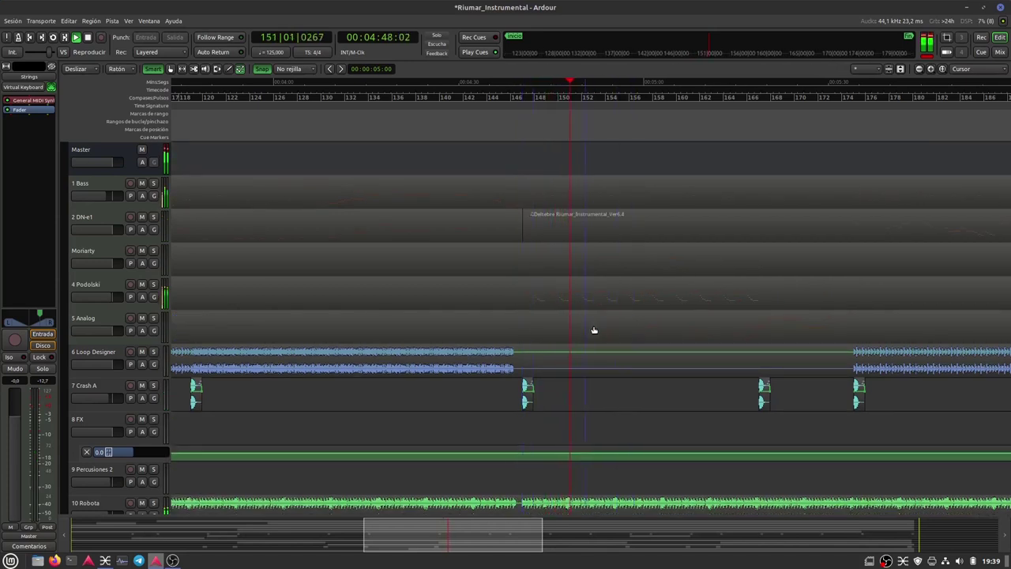
pyautogui.scroll(-4, 578, 413)
pyautogui.scroll(-4, 579, 413)
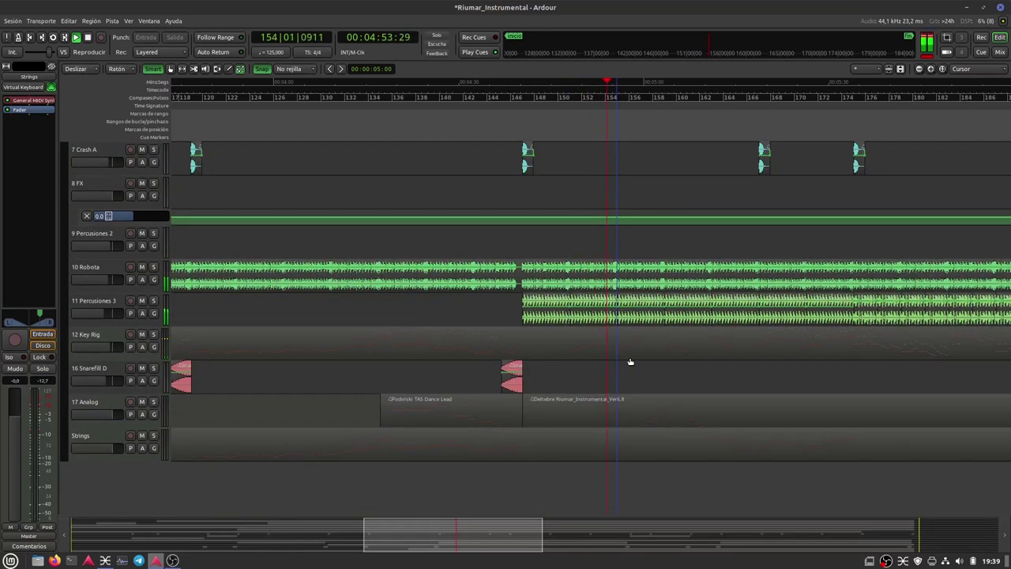
pyautogui.scroll(2, 629, 361)
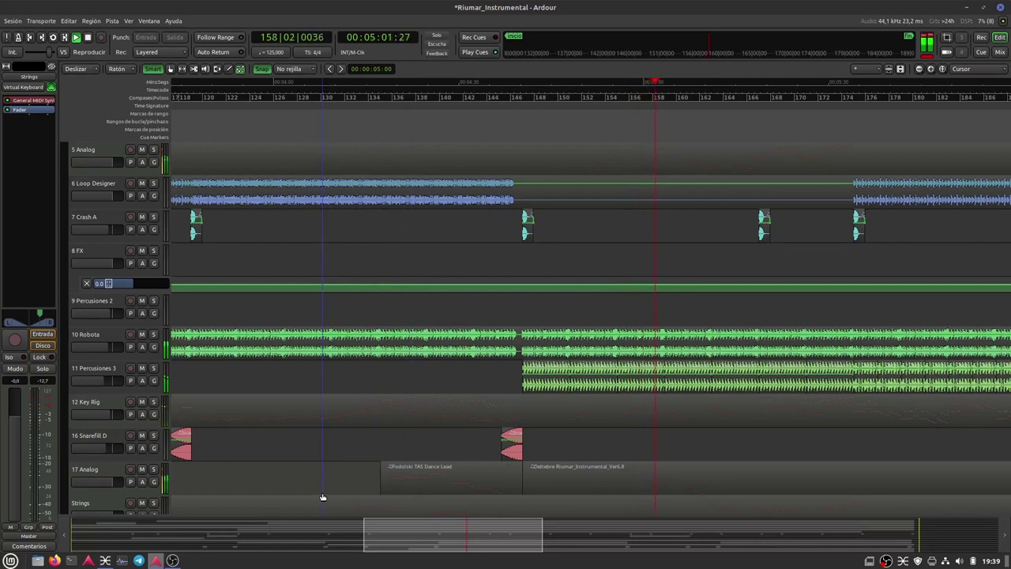
pyautogui.scroll(-1, 322, 496)
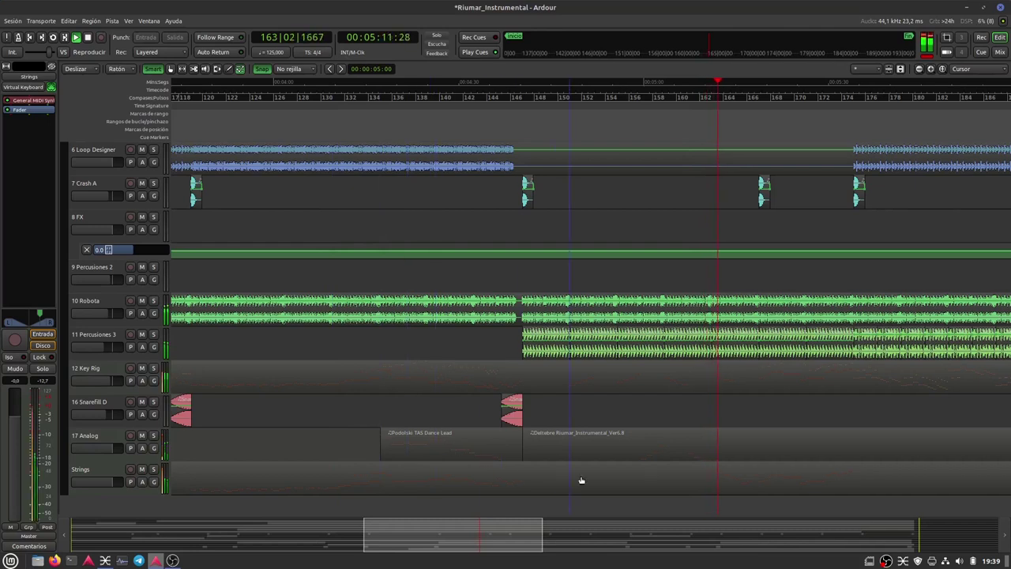
pyautogui.scroll(-2, 581, 480)
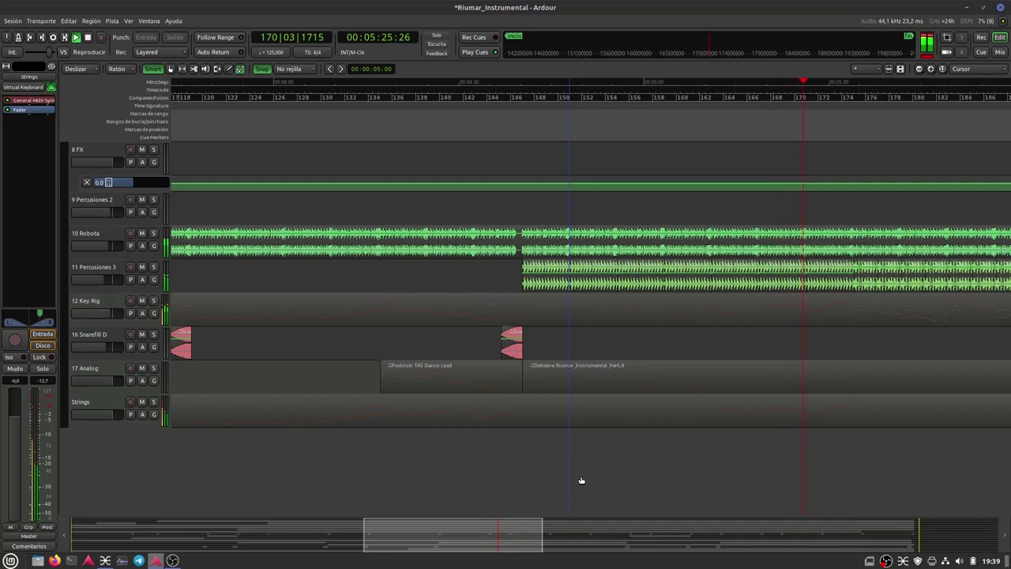
# Follow the playback from bar 170 to bar 273, examining the 8 FX clips and the tracks from Master down to Strings
pyautogui.moveTo(442, 535); pyautogui.dragTo(518, 545)
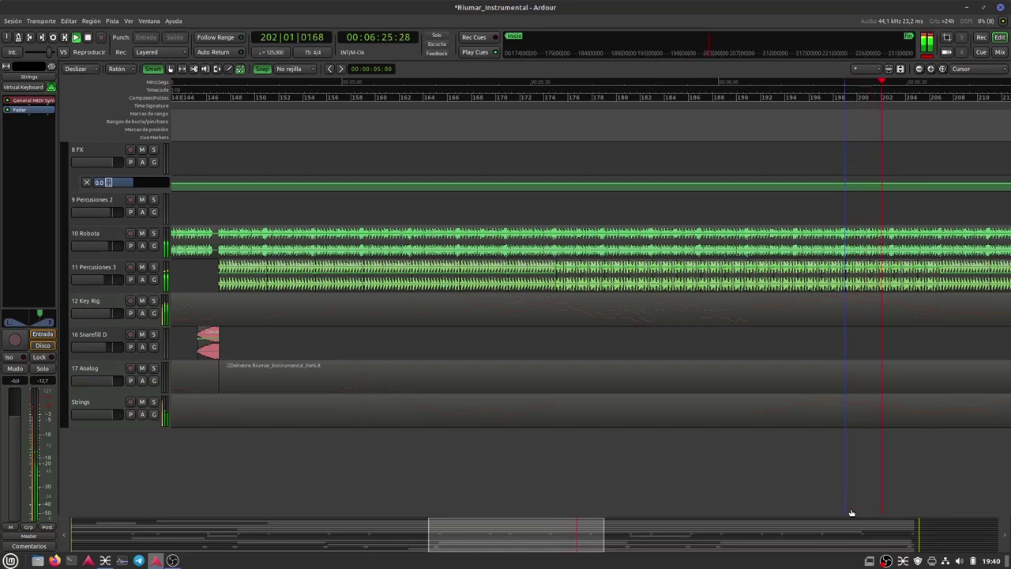
pyautogui.moveTo(523, 548); pyautogui.dragTo(659, 552)
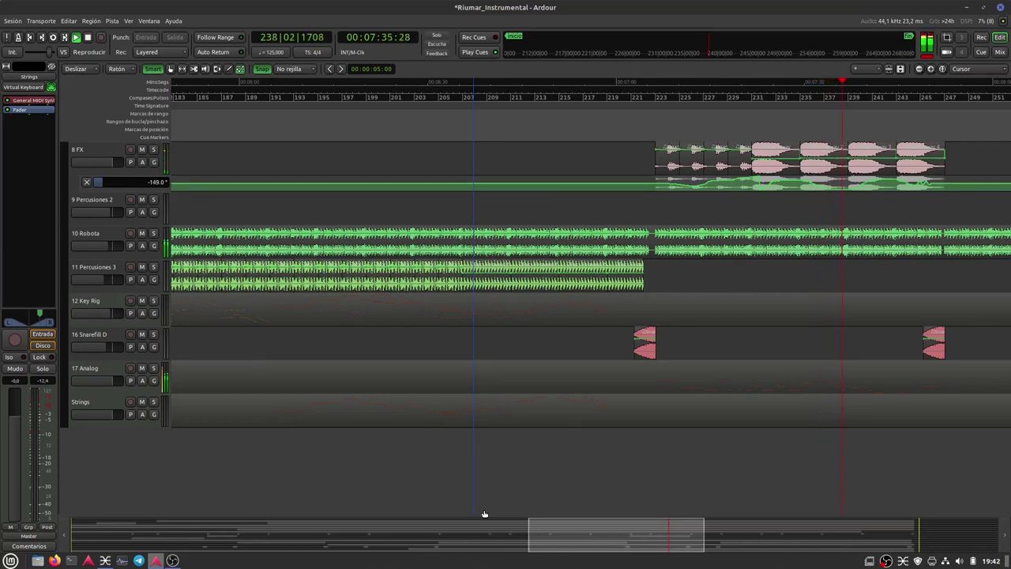
pyautogui.moveTo(603, 537); pyautogui.dragTo(671, 542)
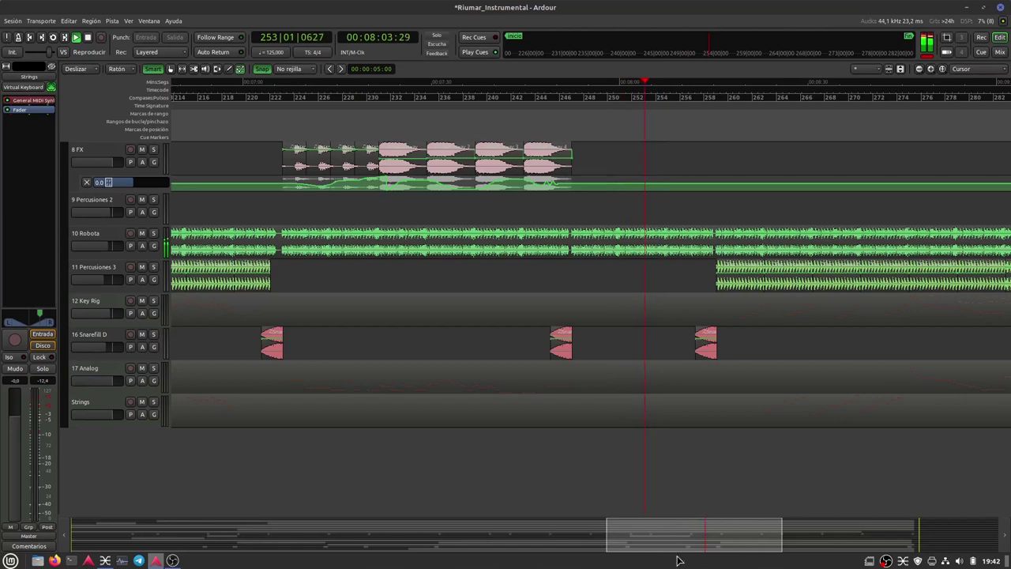
pyautogui.moveTo(646, 542); pyautogui.dragTo(697, 542)
pyautogui.scroll(1, 706, 492)
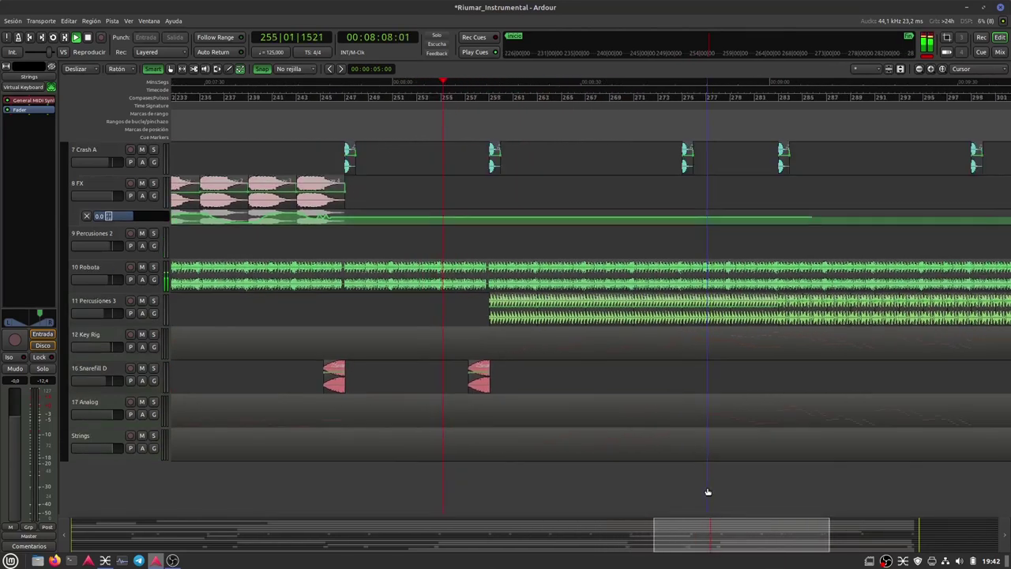
pyautogui.scroll(3, 703, 486)
pyautogui.scroll(5, 702, 482)
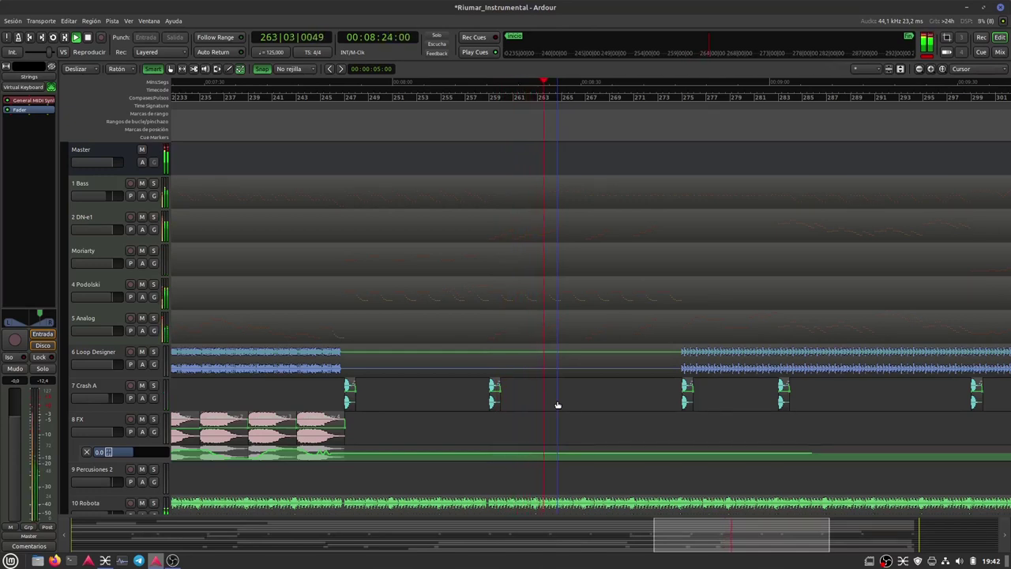
pyautogui.scroll(-1, 558, 405)
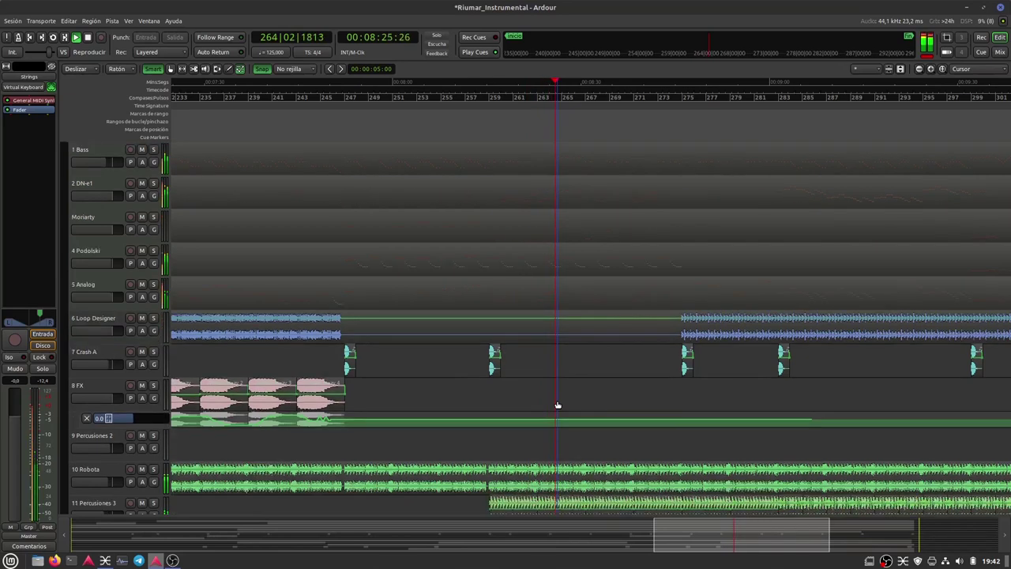
pyautogui.scroll(-1, 558, 405)
pyautogui.scroll(-1, 558, 405)
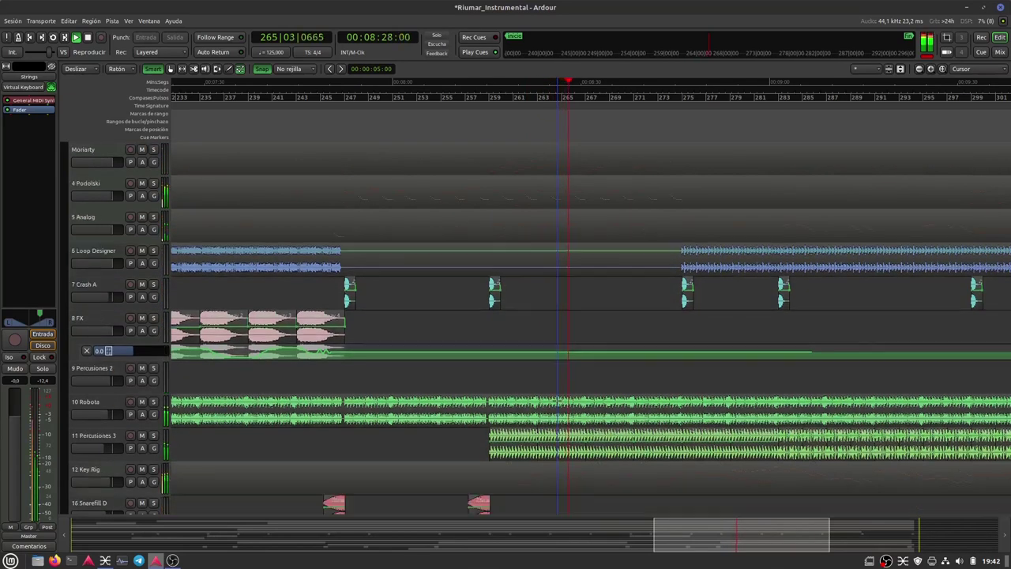
pyautogui.scroll(-2, 558, 406)
pyautogui.scroll(-1, 558, 405)
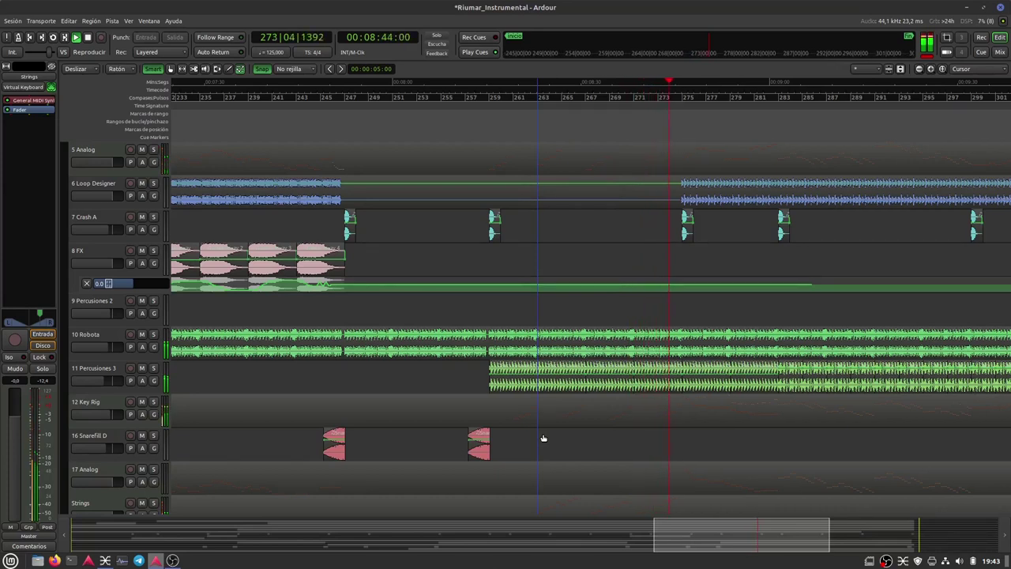
# Bring the end of the arrangement into view and enlarge the 12 Key Rig track to show its notes
pyautogui.moveTo(758, 542); pyautogui.dragTo(840, 545)
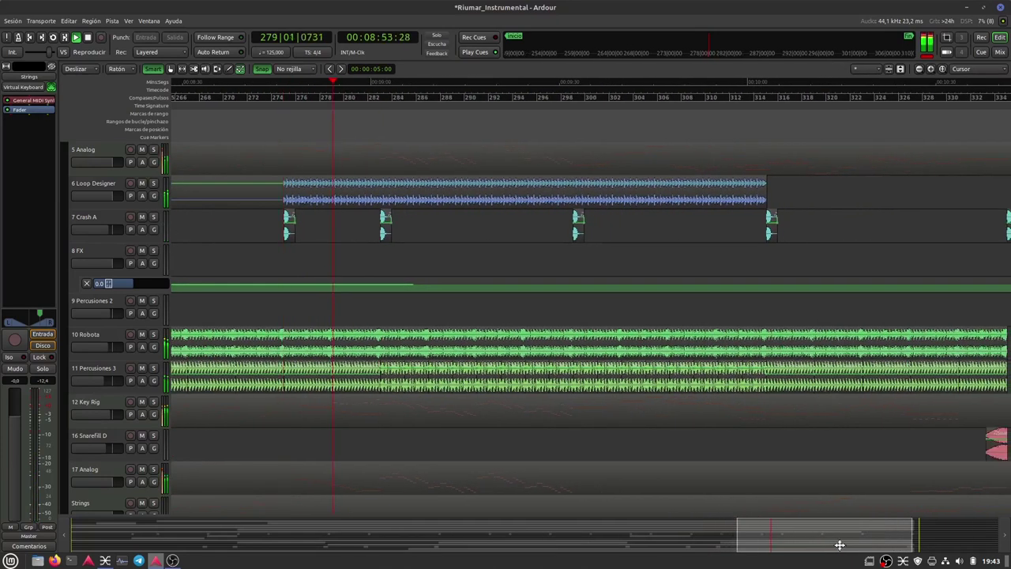
pyautogui.moveTo(812, 539); pyautogui.dragTo(817, 540)
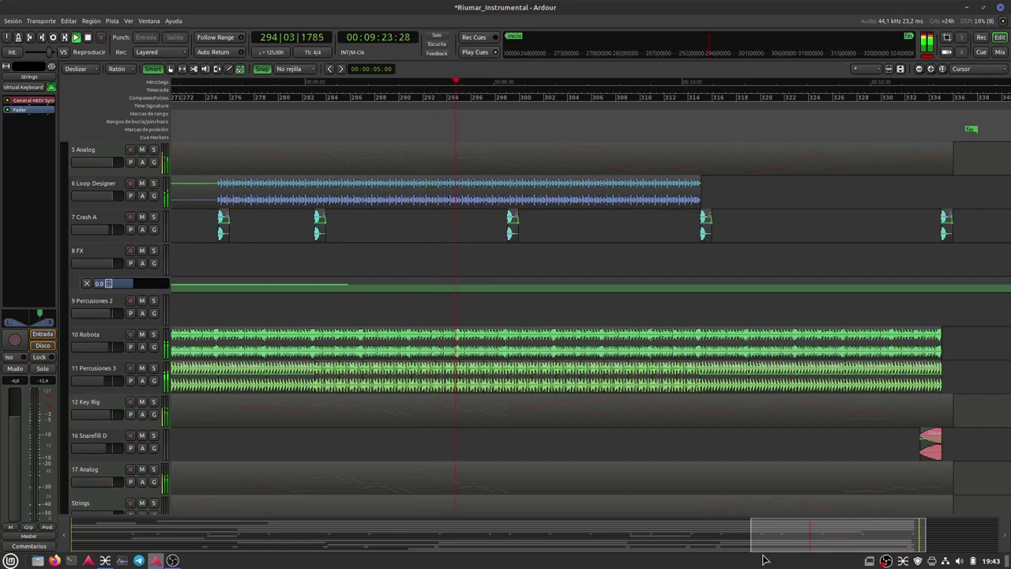
pyautogui.moveTo(777, 546); pyautogui.dragTo(792, 544)
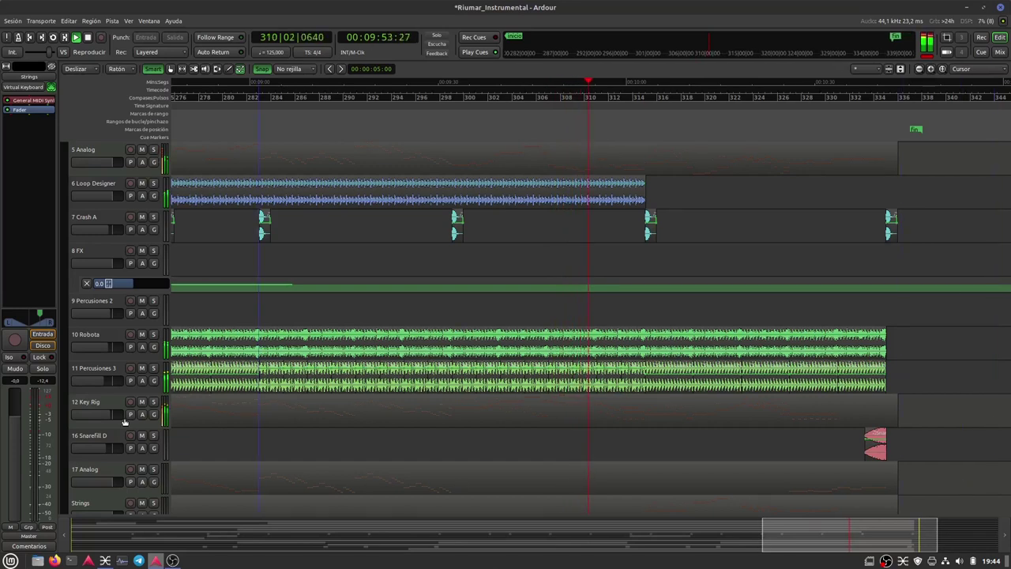
pyautogui.moveTo(118, 427); pyautogui.dragTo(118, 512)
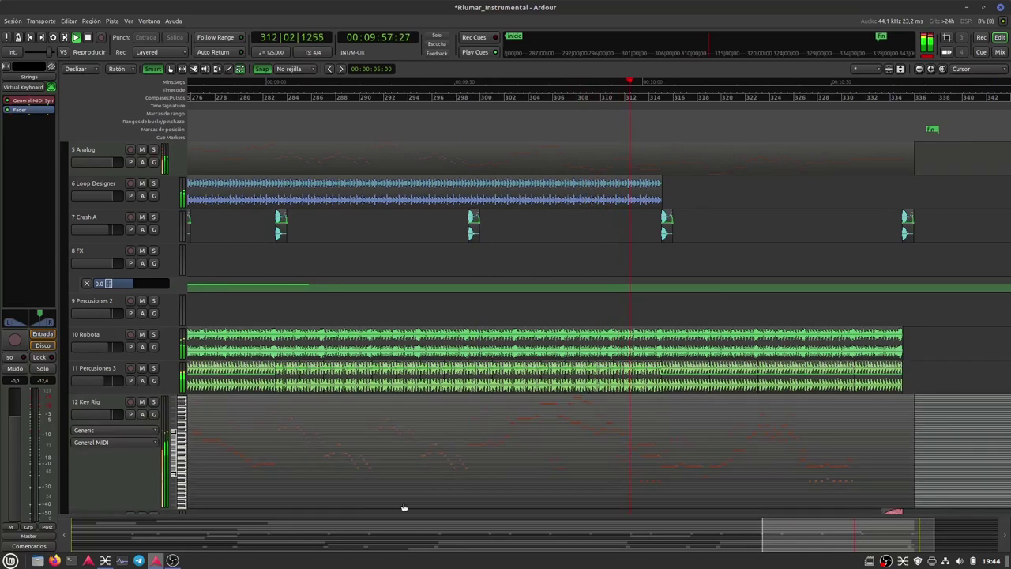